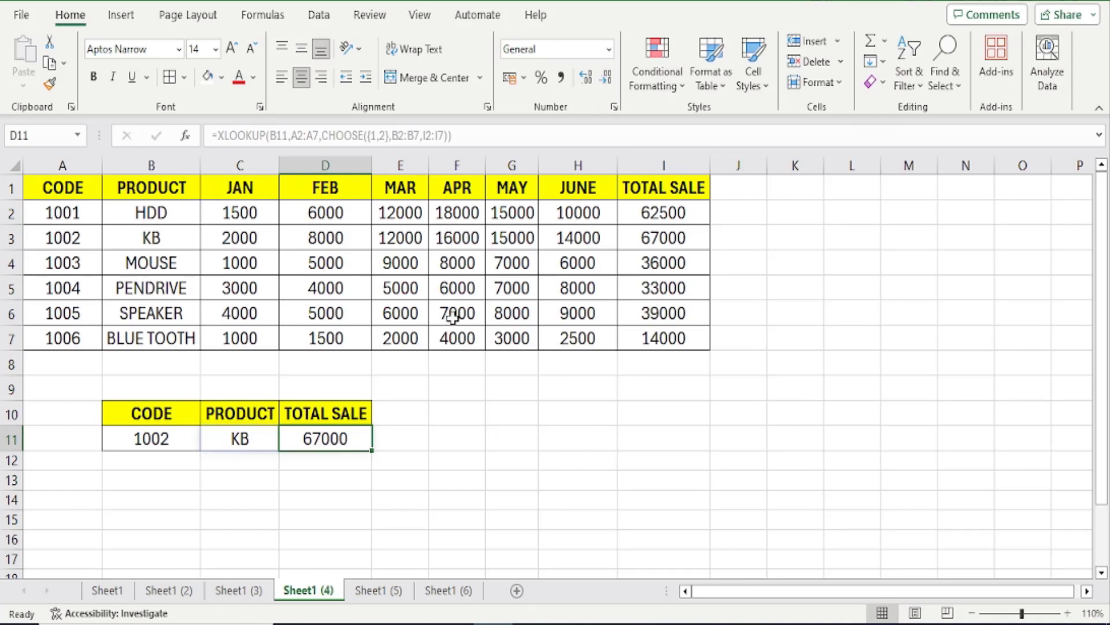
Step: Examine the code, product and total sale lookup in row 11 against the record for code 1002 in the sales table
click(160, 411)
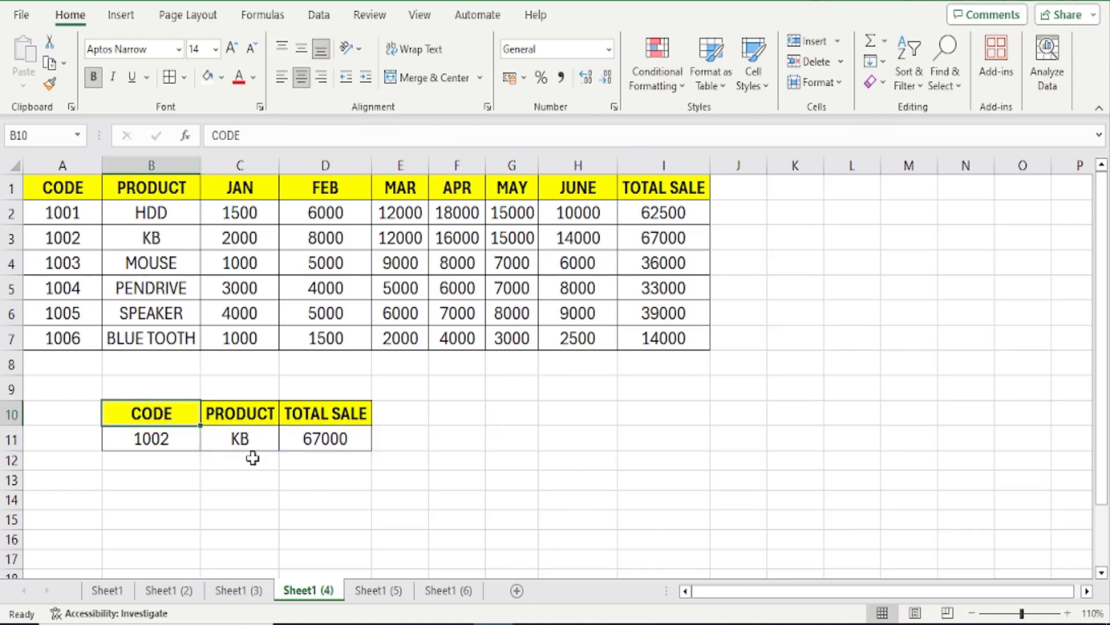
click(243, 412)
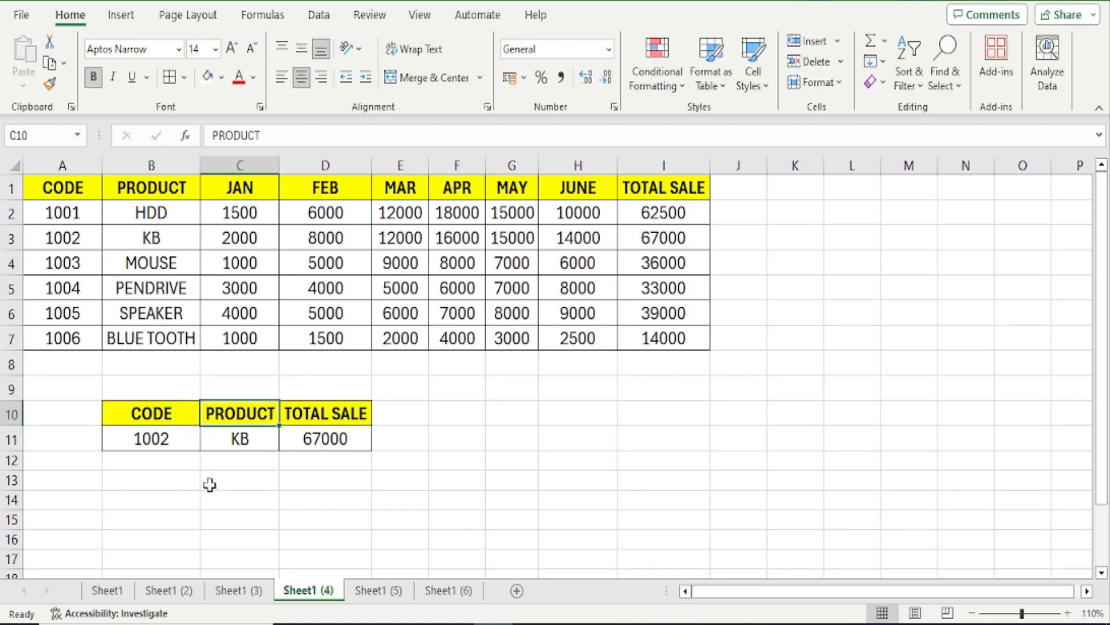
click(177, 443)
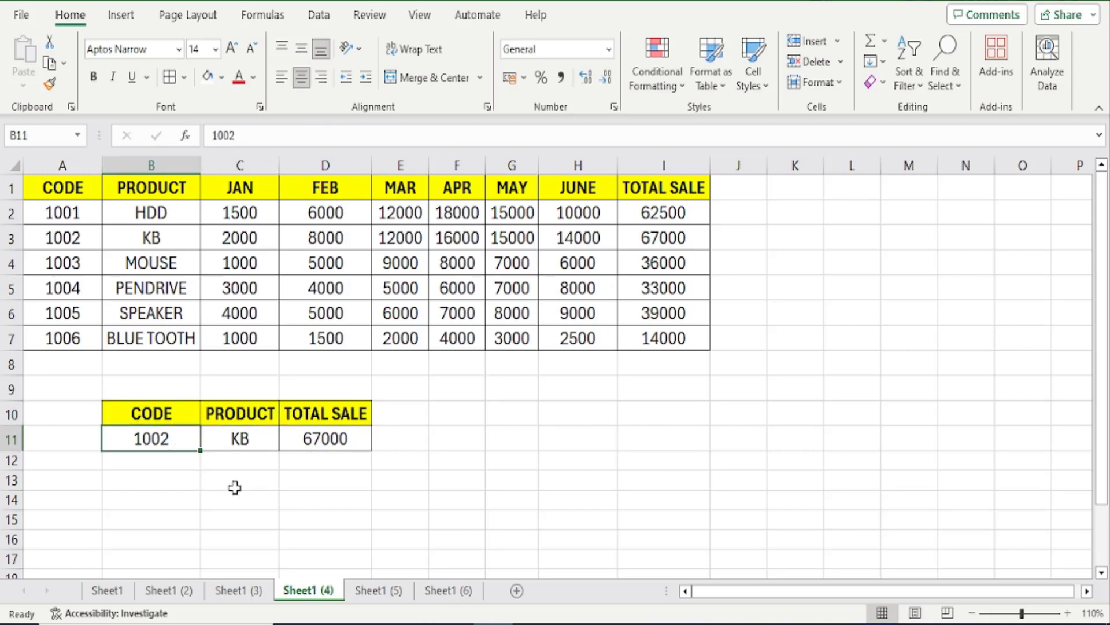
click(250, 429)
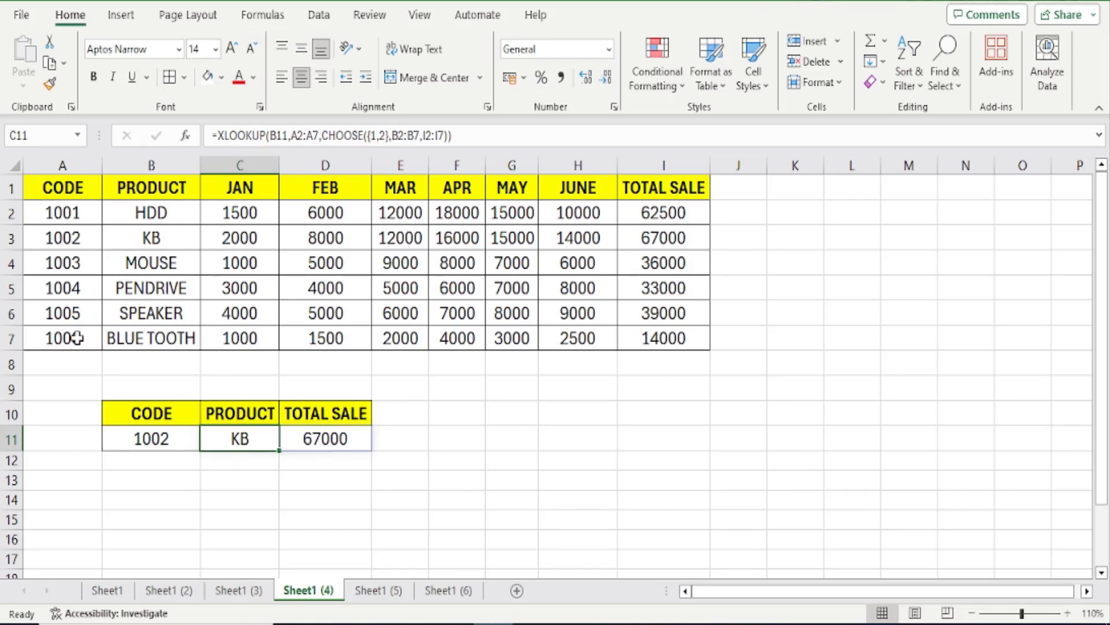
click(61, 240)
click(142, 433)
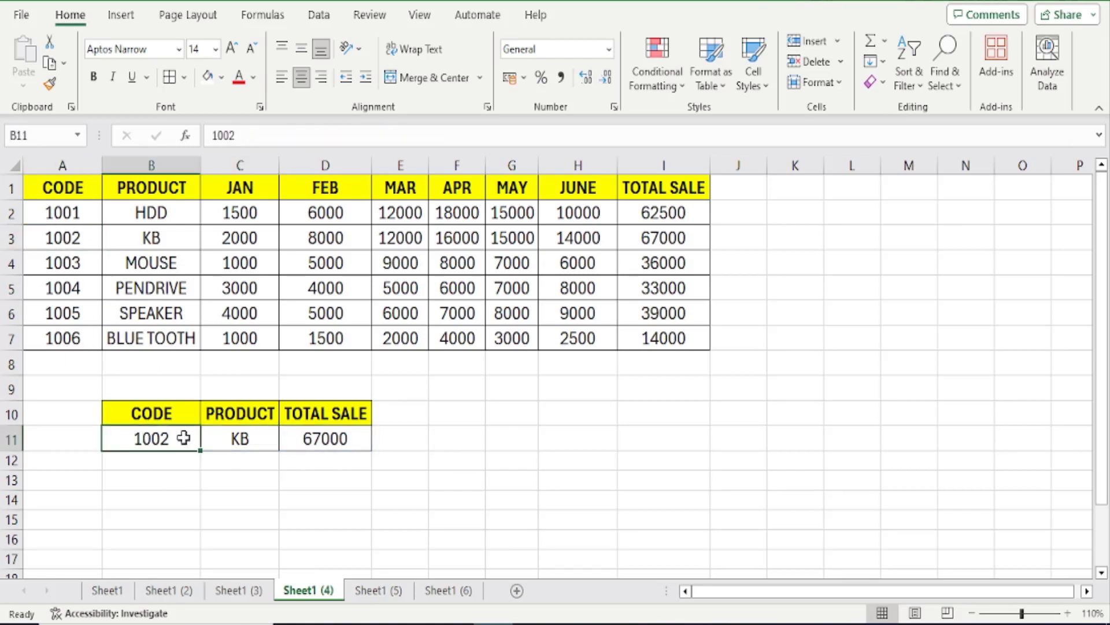
click(252, 432)
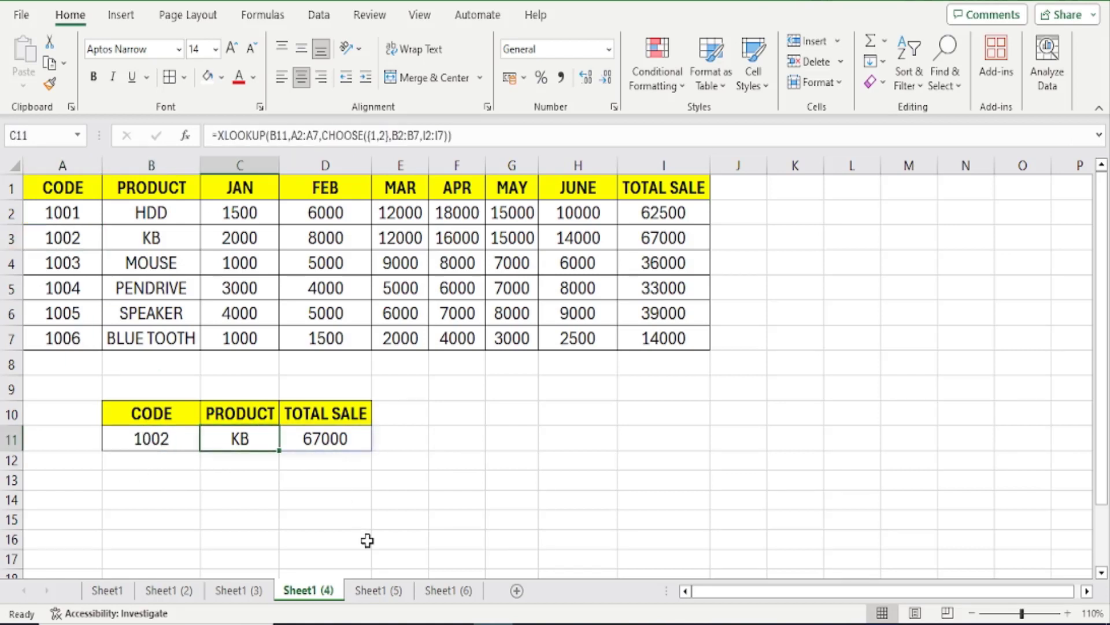
click(116, 237)
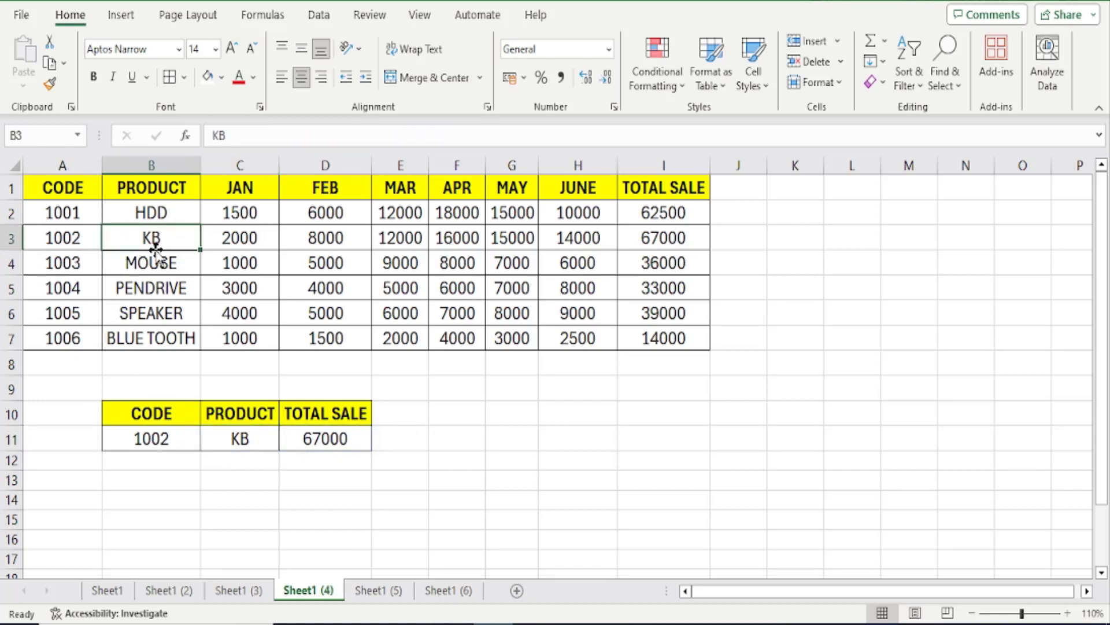
click(316, 443)
click(162, 234)
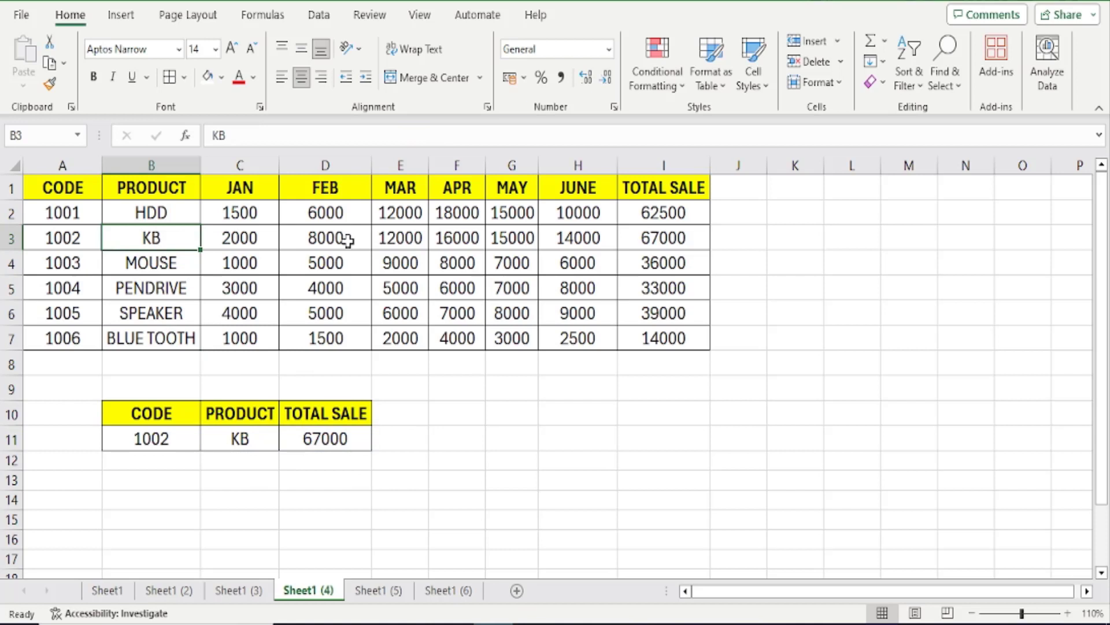
click(665, 235)
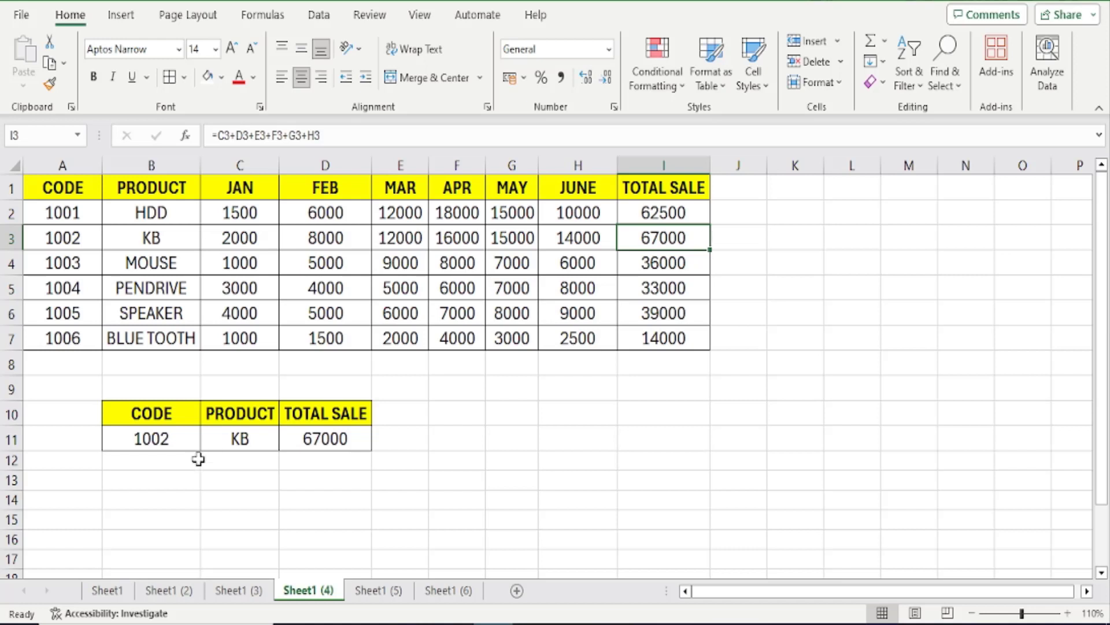
Step: Set the lookup code in B11 to 1003 and check the matching record in B4:I4
click(138, 433)
text(1003)
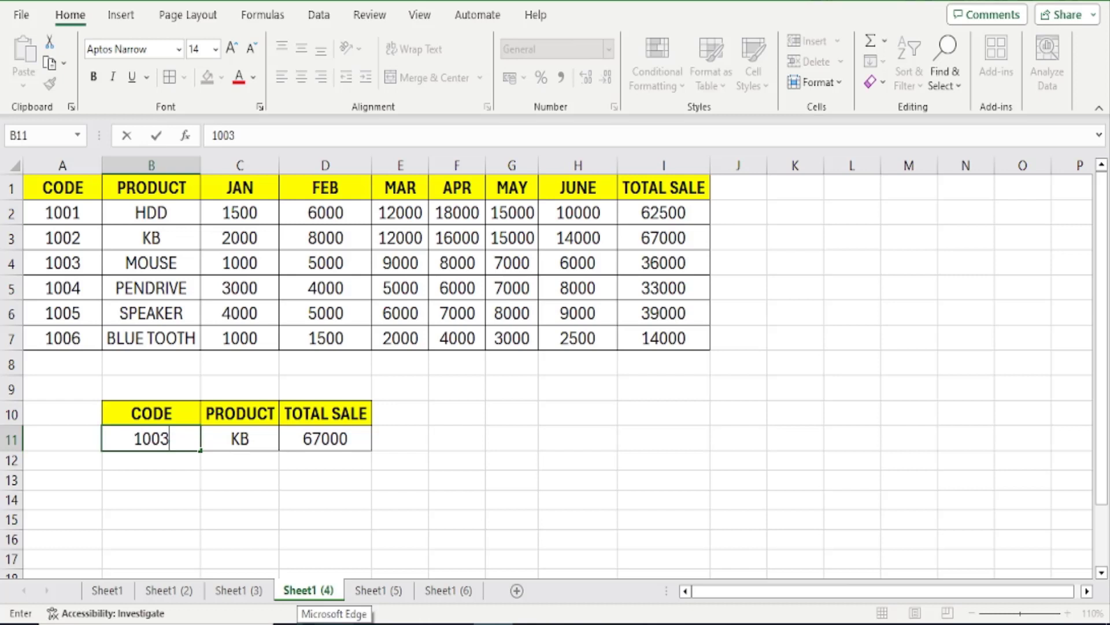
key(Tab)
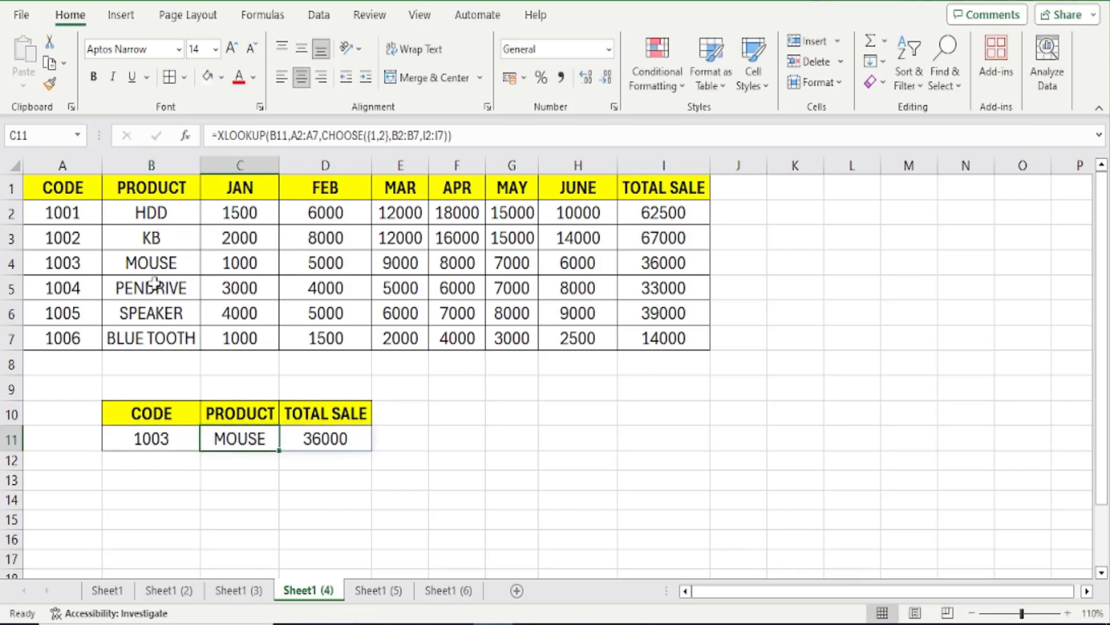
drag(152, 262, 664, 261)
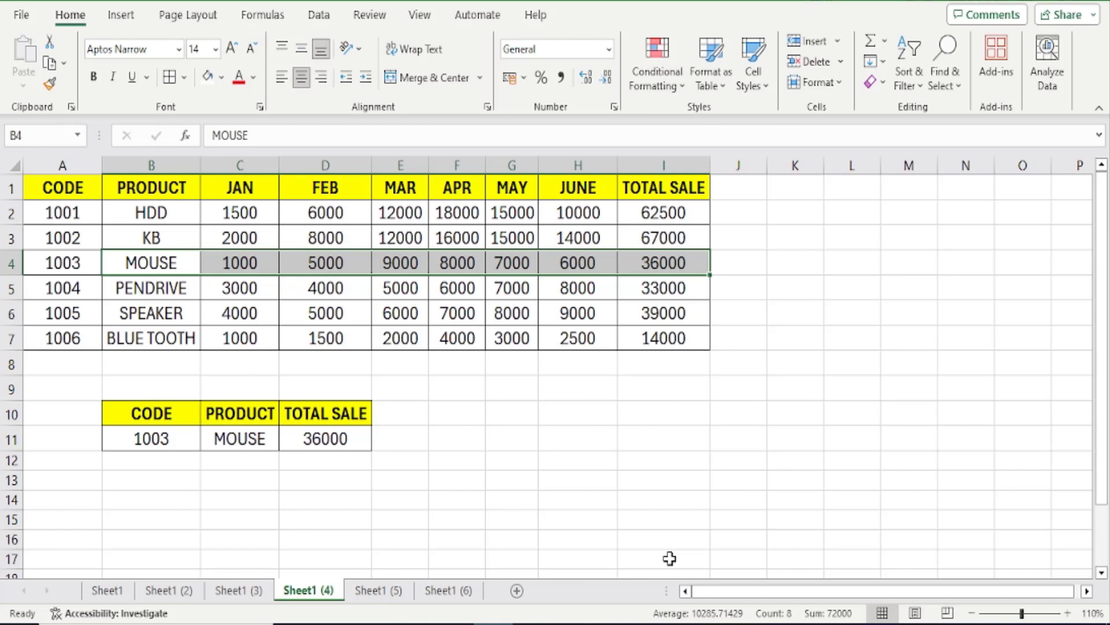
Step: Try to clear the total sale in D11, and delete the XLOOKUP formula from the product cell C11
click(328, 445)
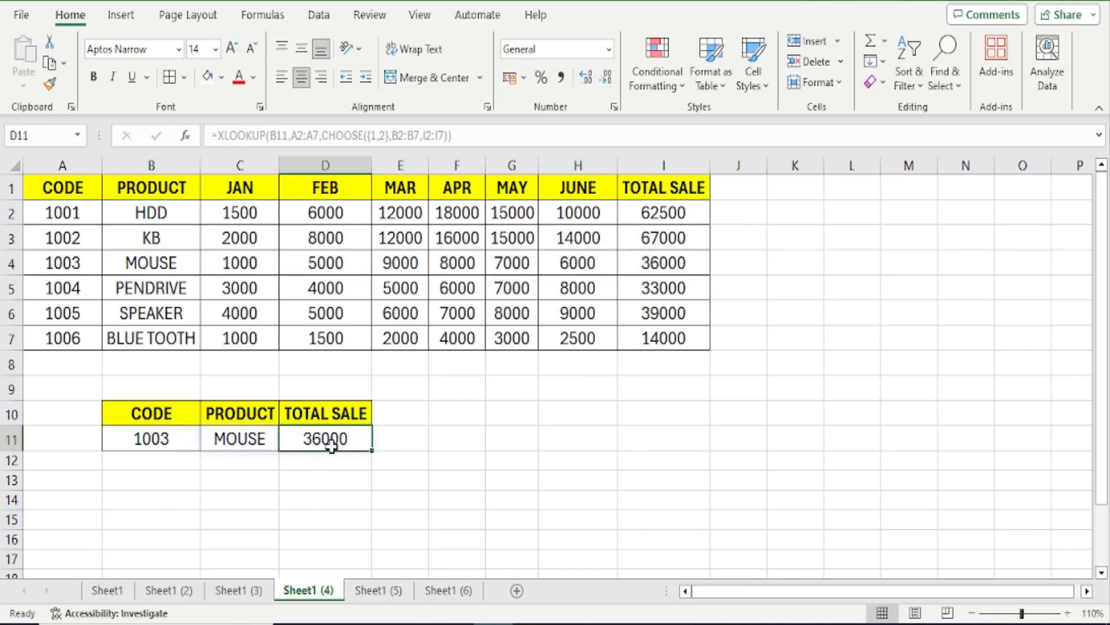
key(Delete)
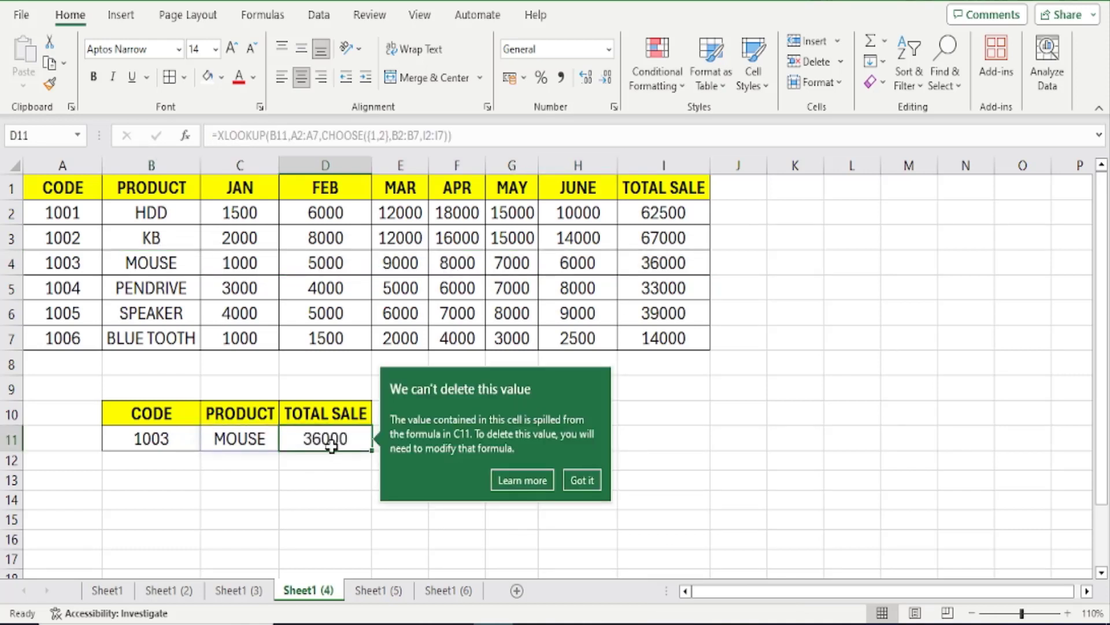
key(Left)
key(Delete)
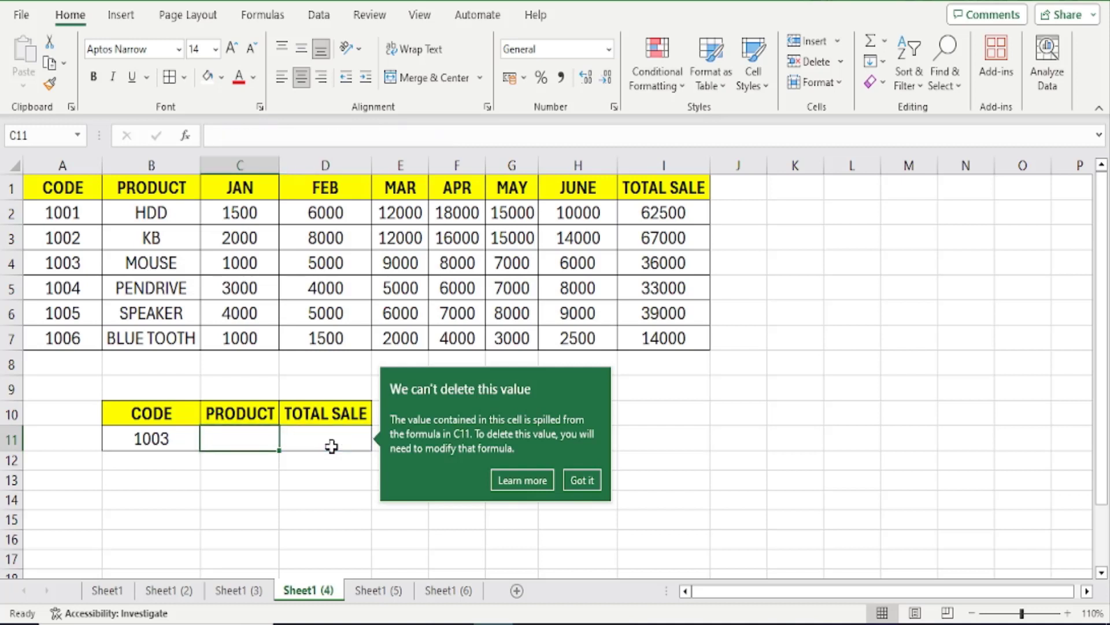
key(Right)
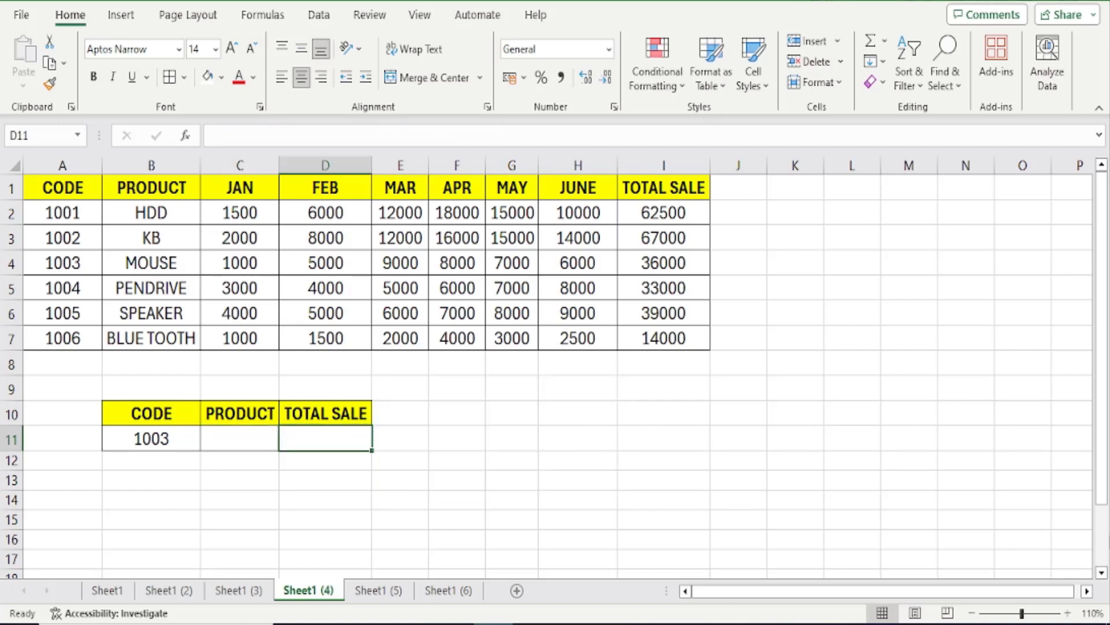
text(=X)
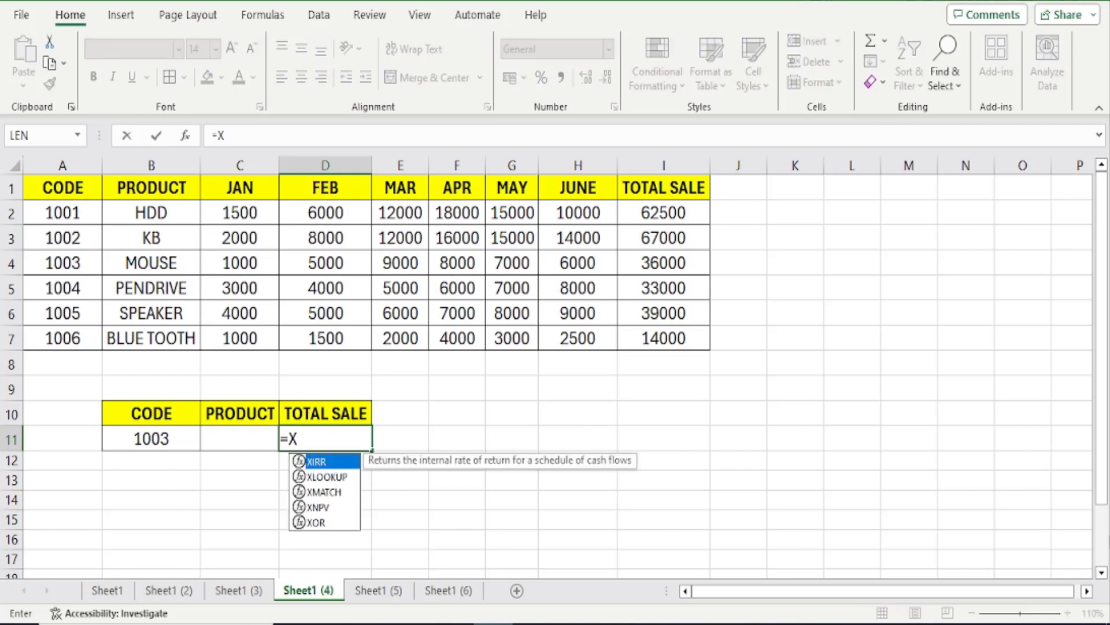
text(LOOKUP()
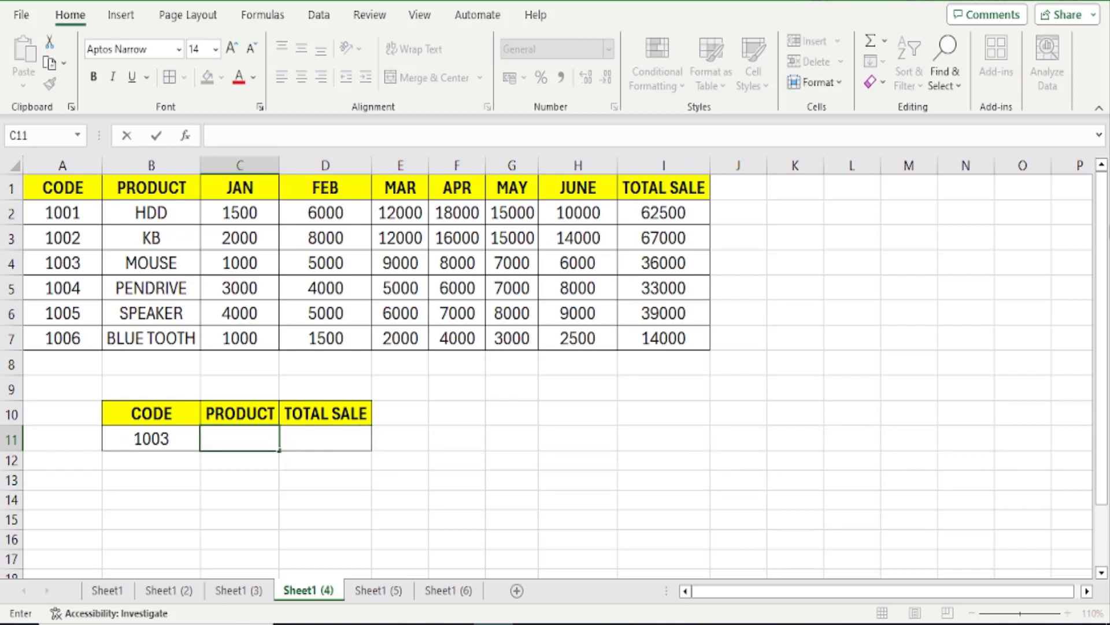
Step: Enter MOUSE as the product in C11 and begin an XLOOKUP in D11 with B11&C11 as the lookup value
text(MOUSE)
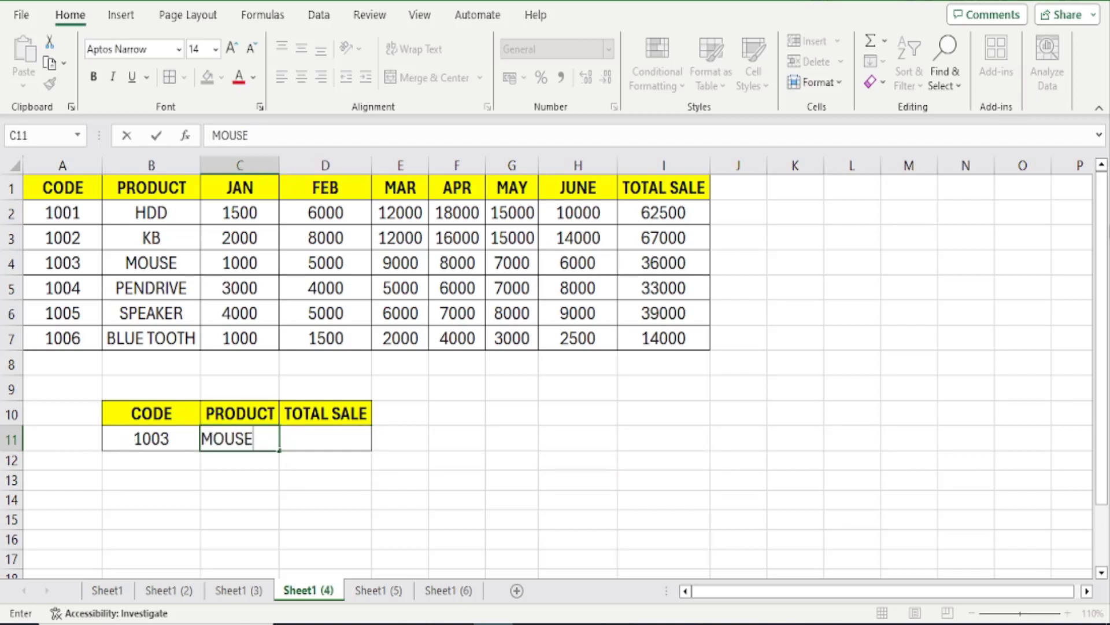
key(Tab)
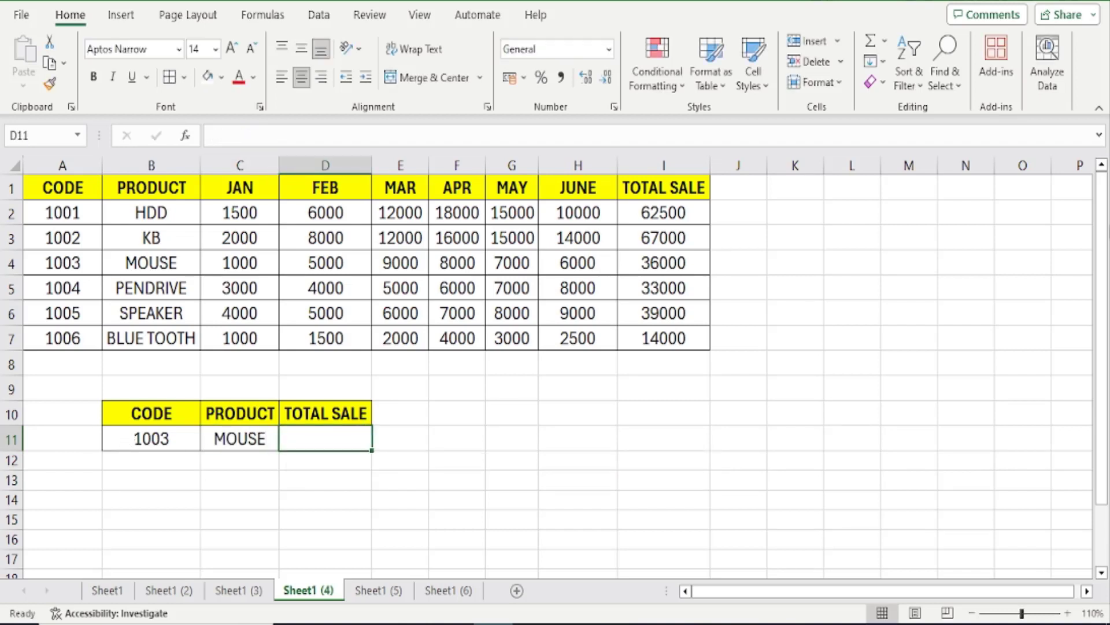
text(=X)
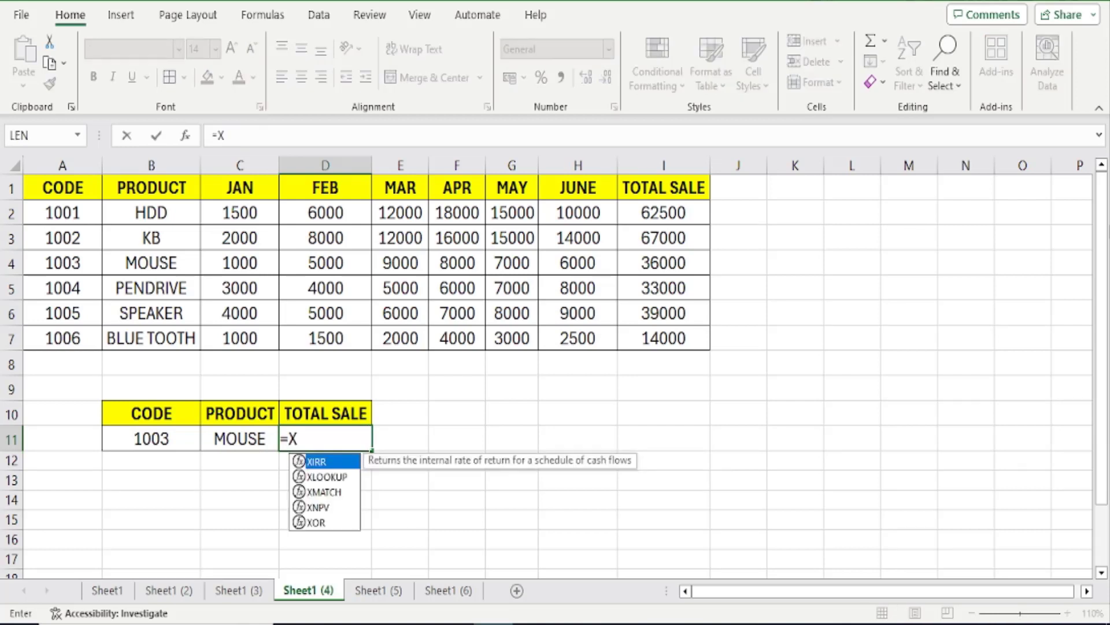
text(LOOKUP()
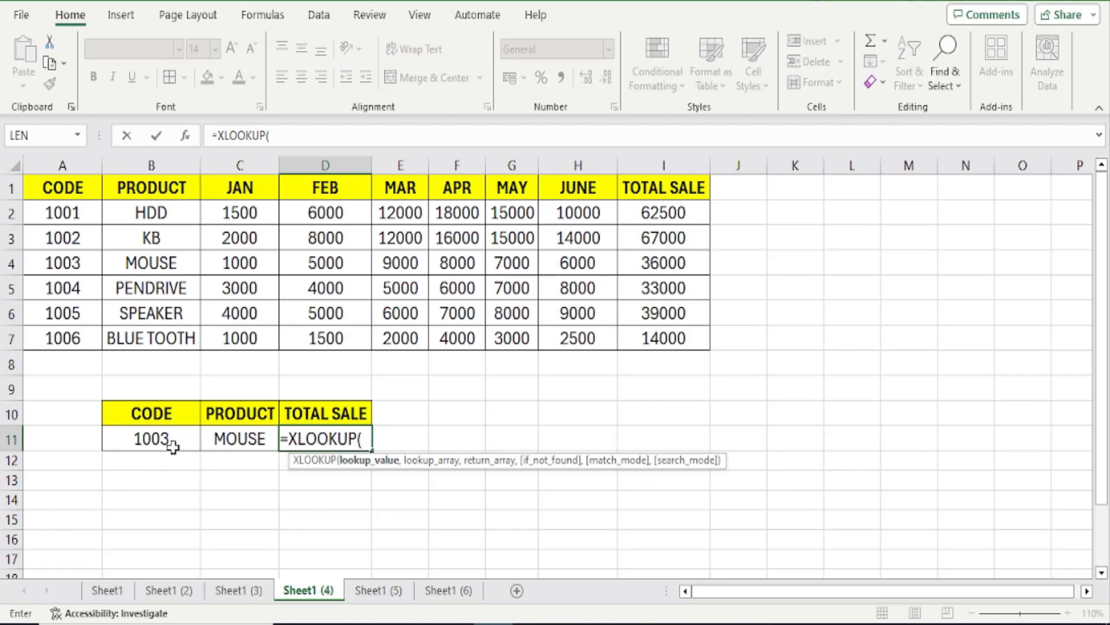
click(151, 439)
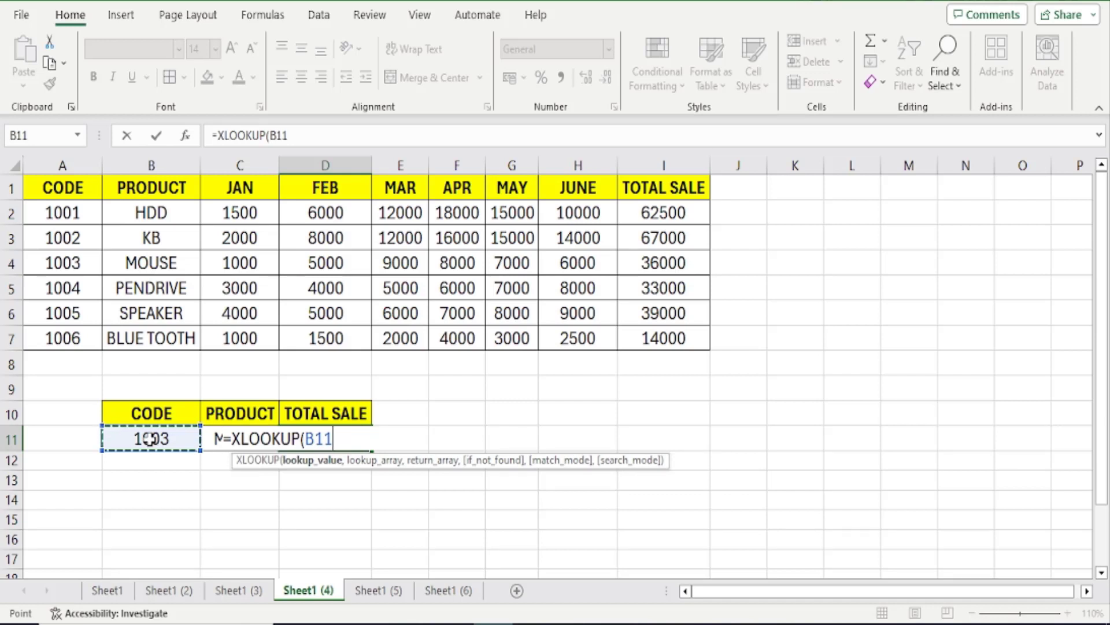
text(&)
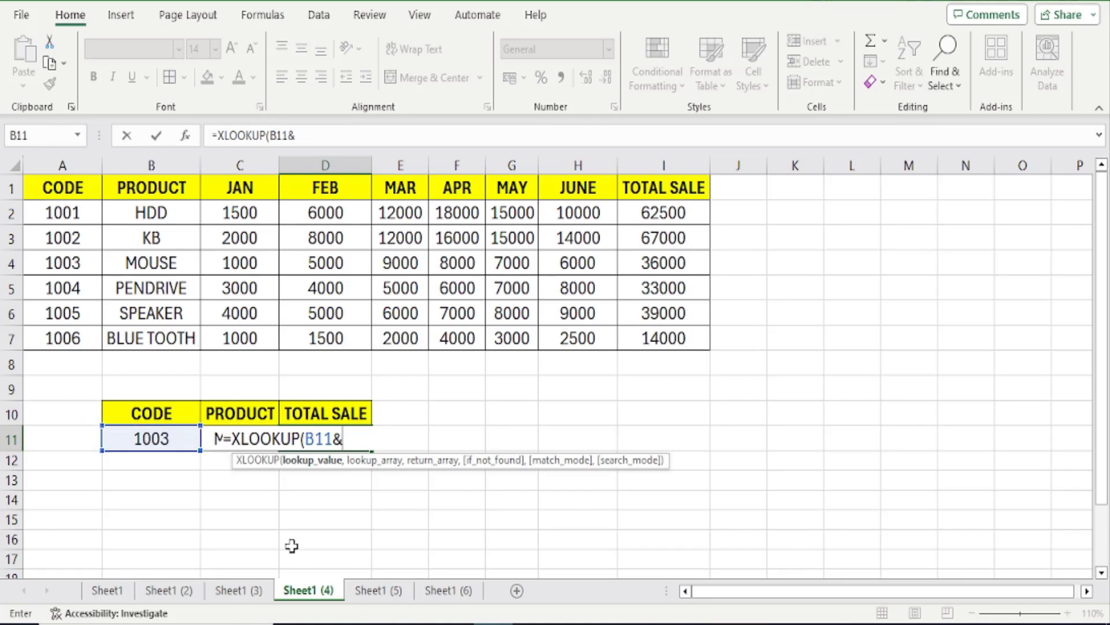
text(C11)
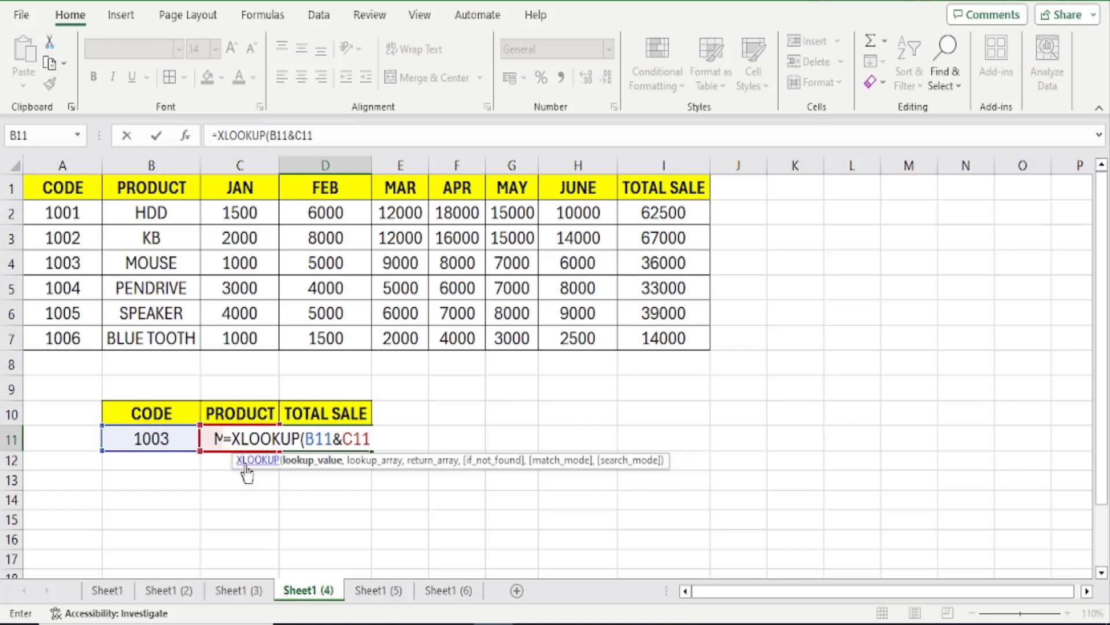
text(,)
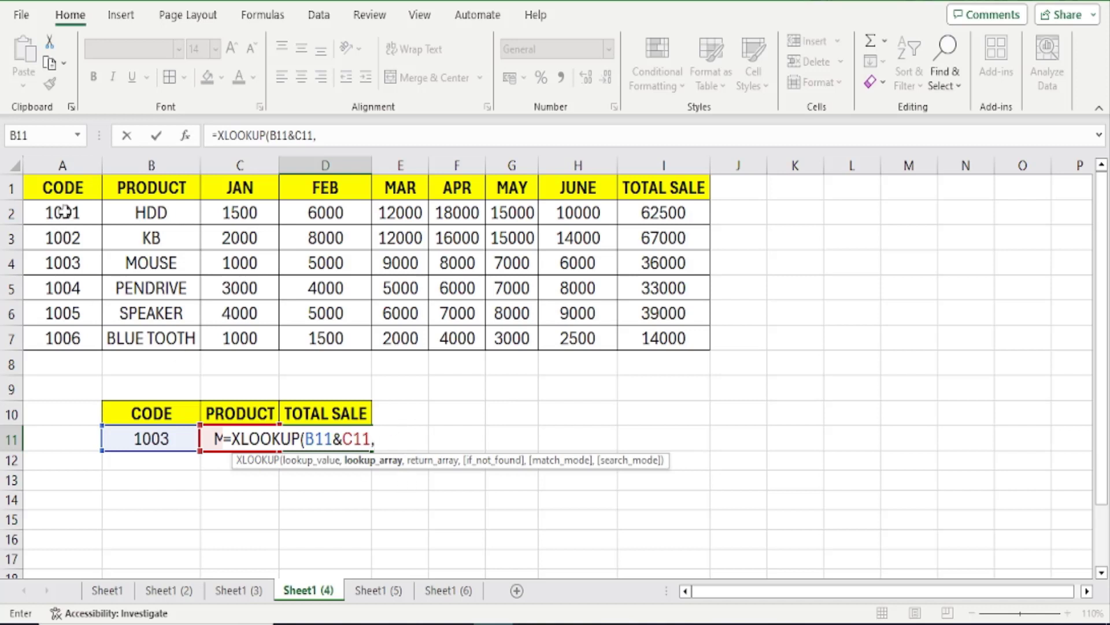
Step: Complete the XLOOKUP formula in D11 with lookup array A2:A7&B2:B7 and return array I2:I7
drag(64, 212, 63, 333)
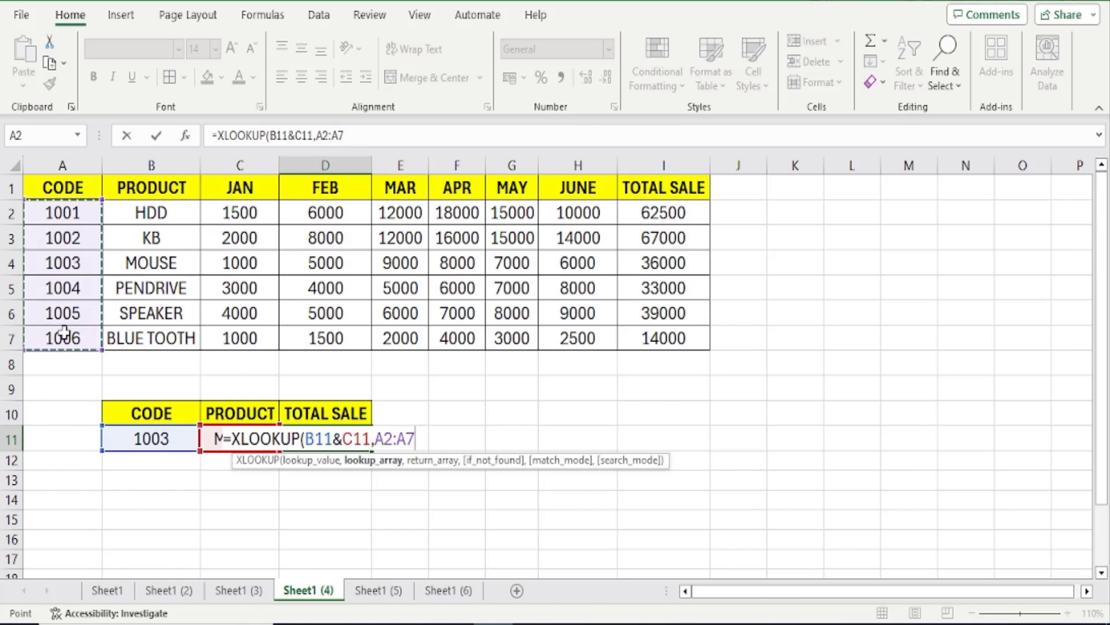
text(&)
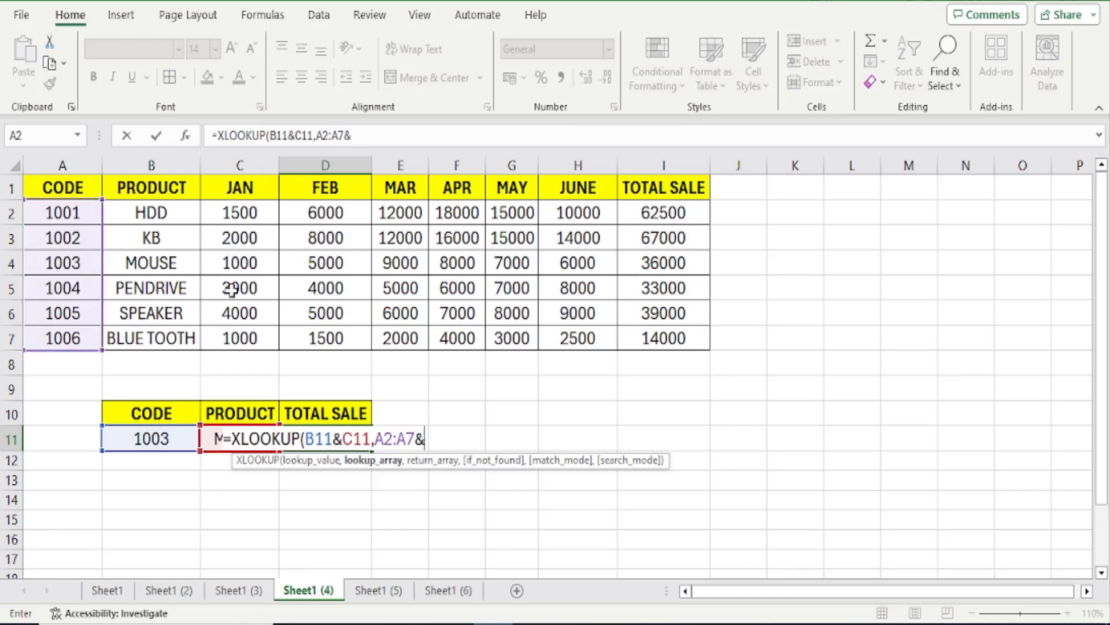
drag(169, 213, 170, 346)
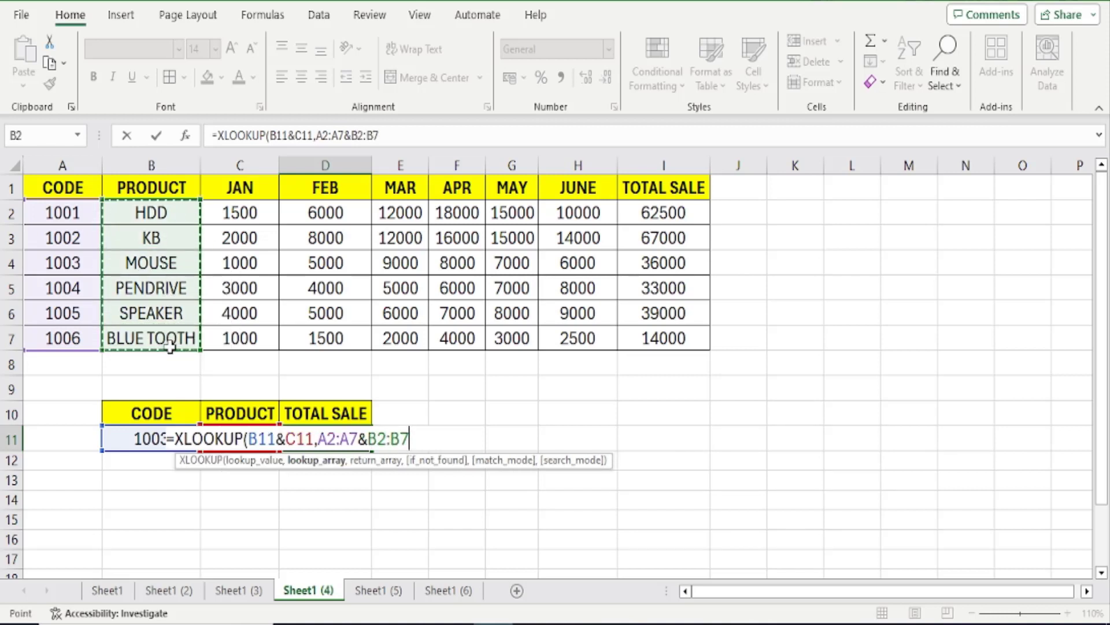
text(,)
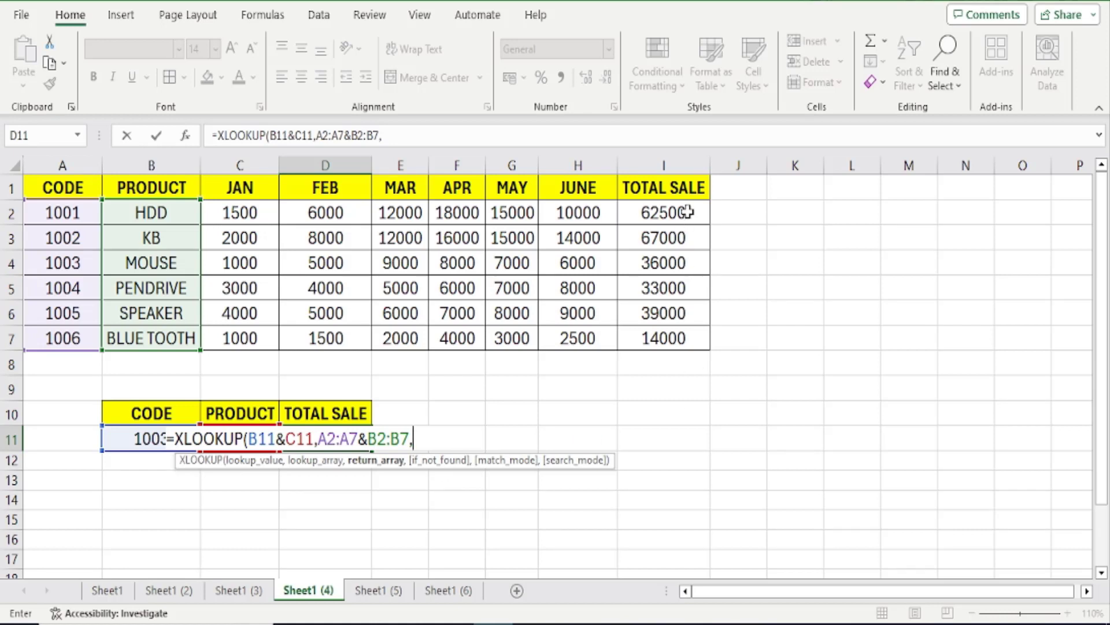
drag(686, 213, 686, 336)
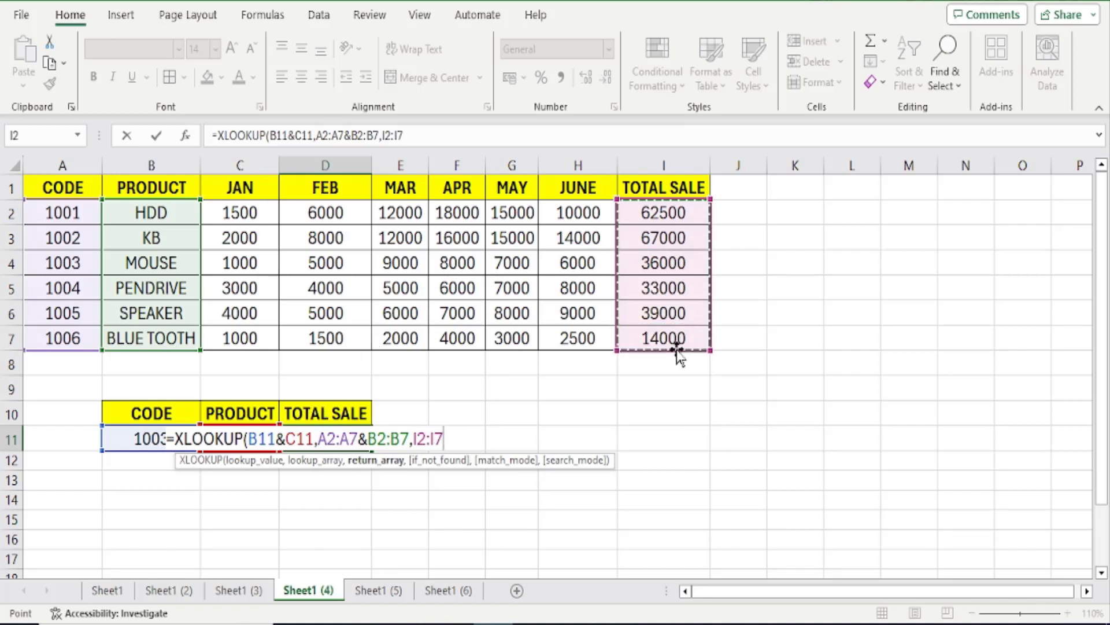
text())
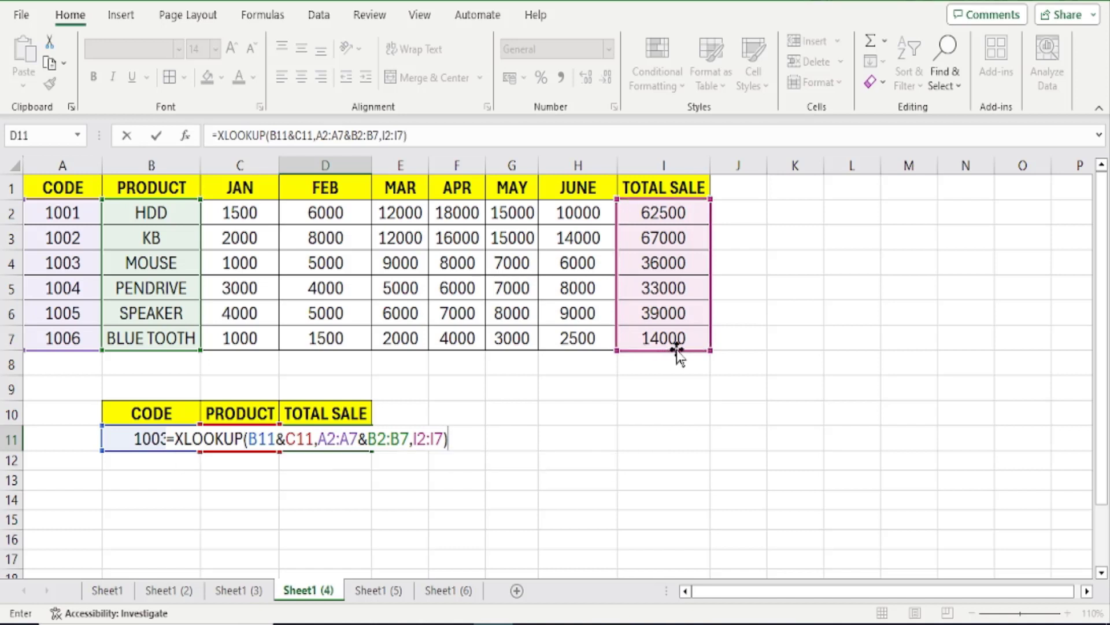
key(Return)
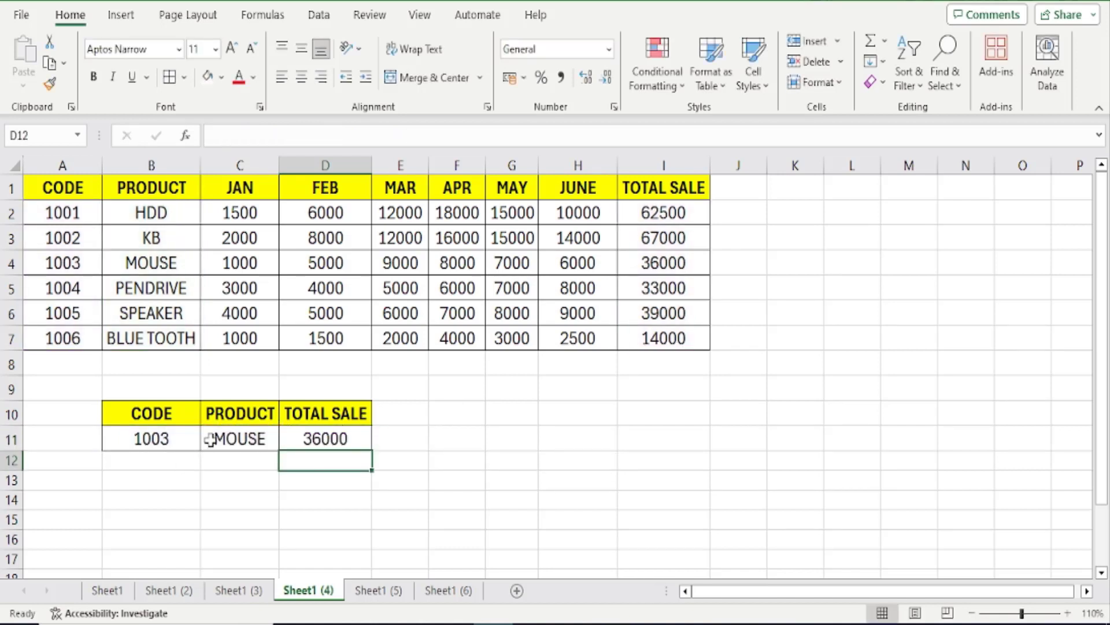
Step: Compare the row 11 lookup with the product and total sale for code 1003, and locate code 1004 in the sales table
click(148, 437)
click(128, 262)
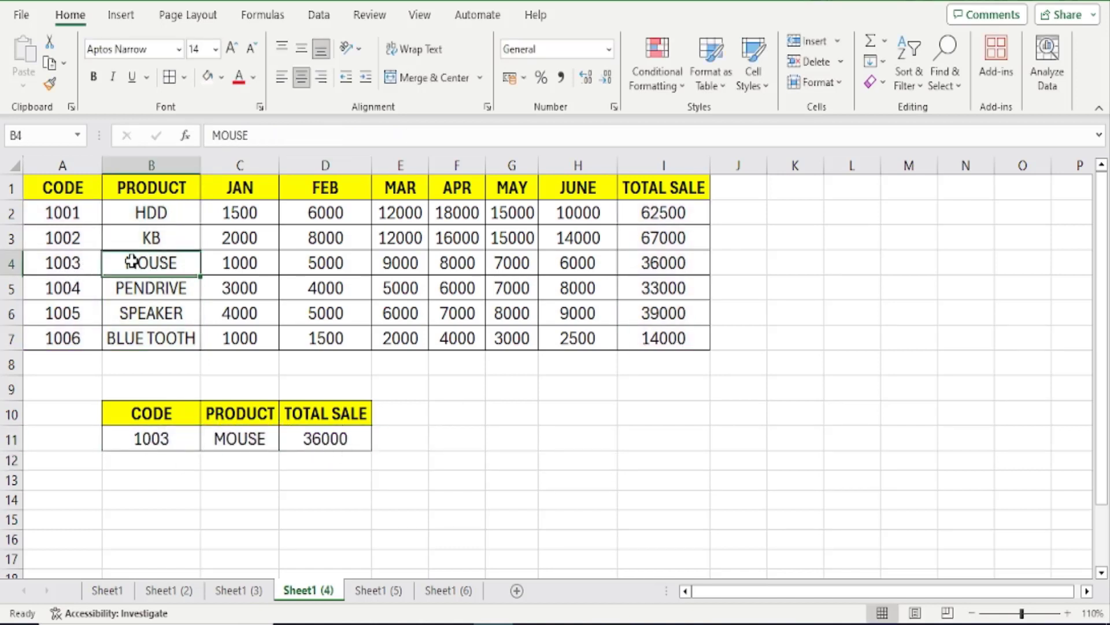
click(674, 255)
click(70, 288)
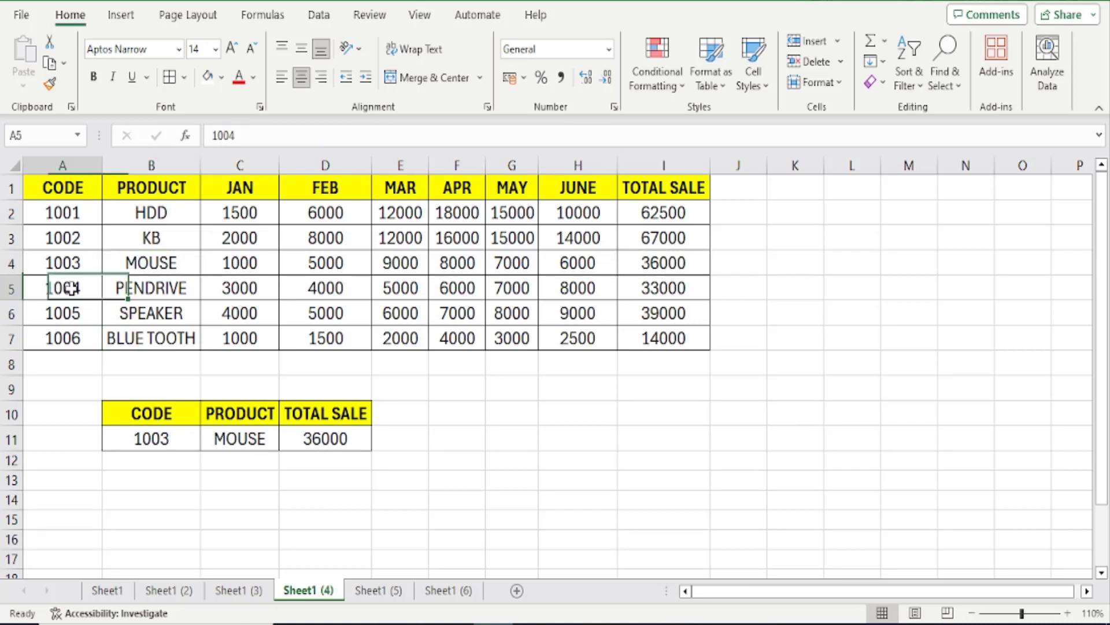
Step: Enter 1004 as the code in B11 and PENDRIVE as the product in C11 for the two-criteria lookup
click(169, 443)
text(1004)
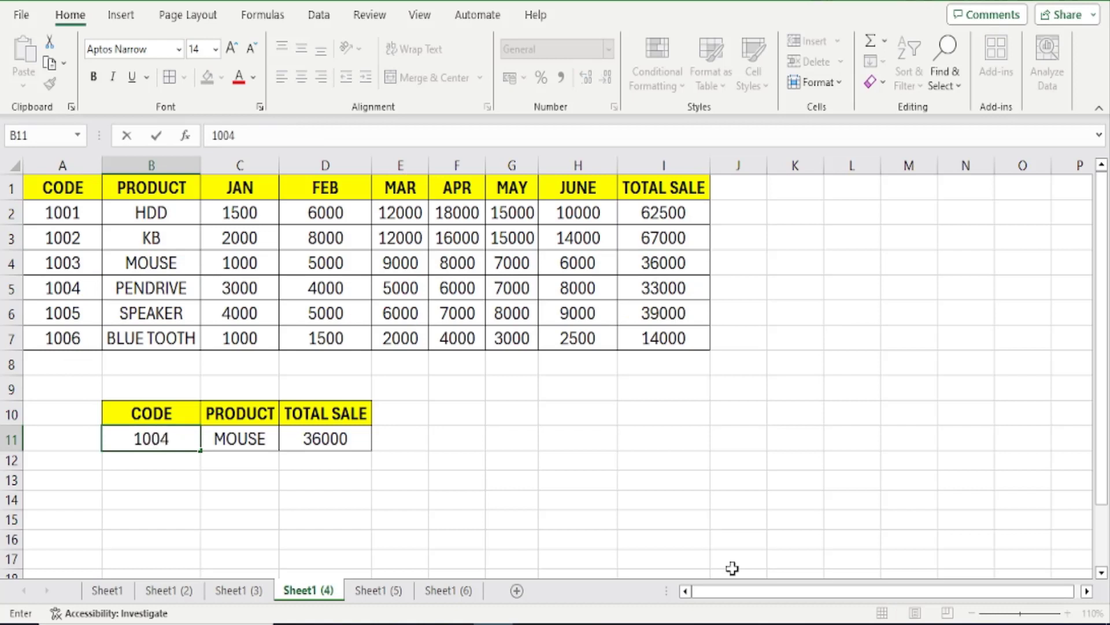
key(Tab)
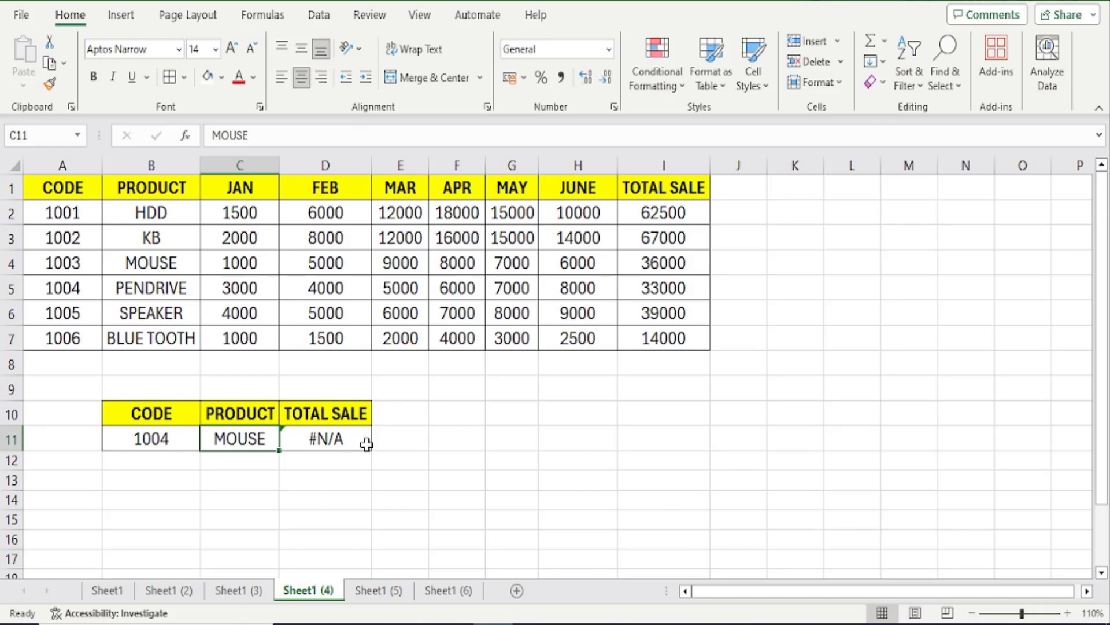
text(PE)
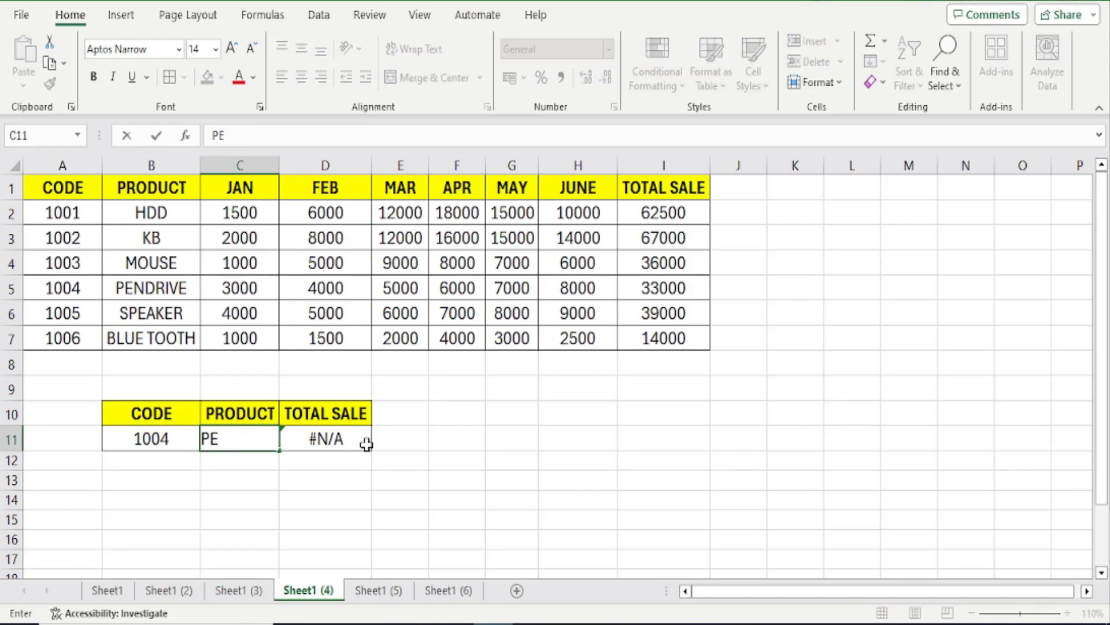
text(NDRIVE)
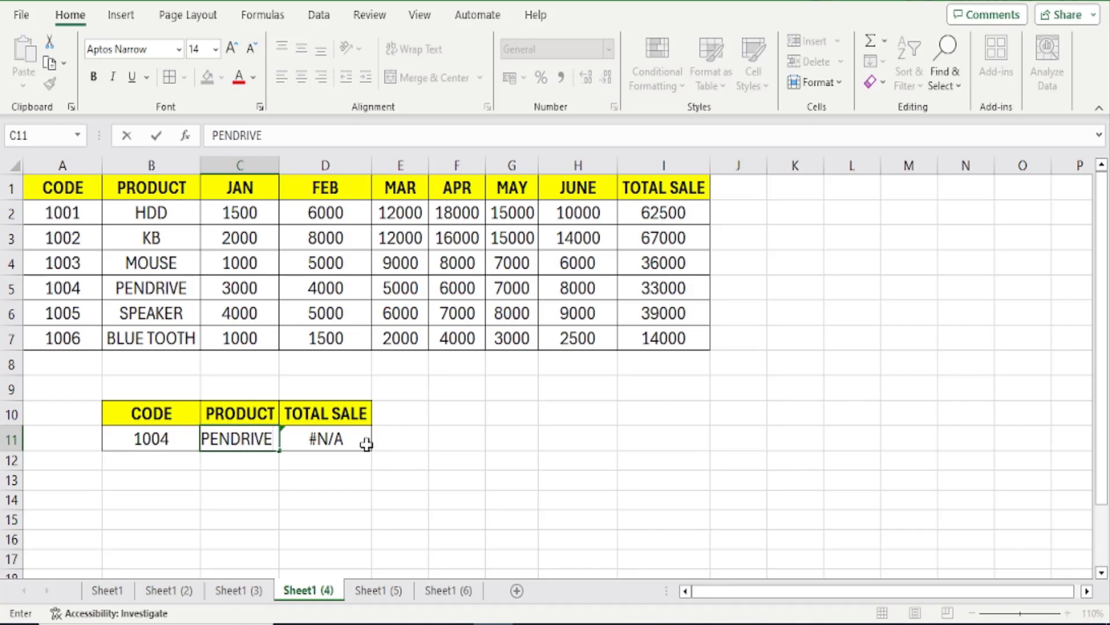
click(366, 443)
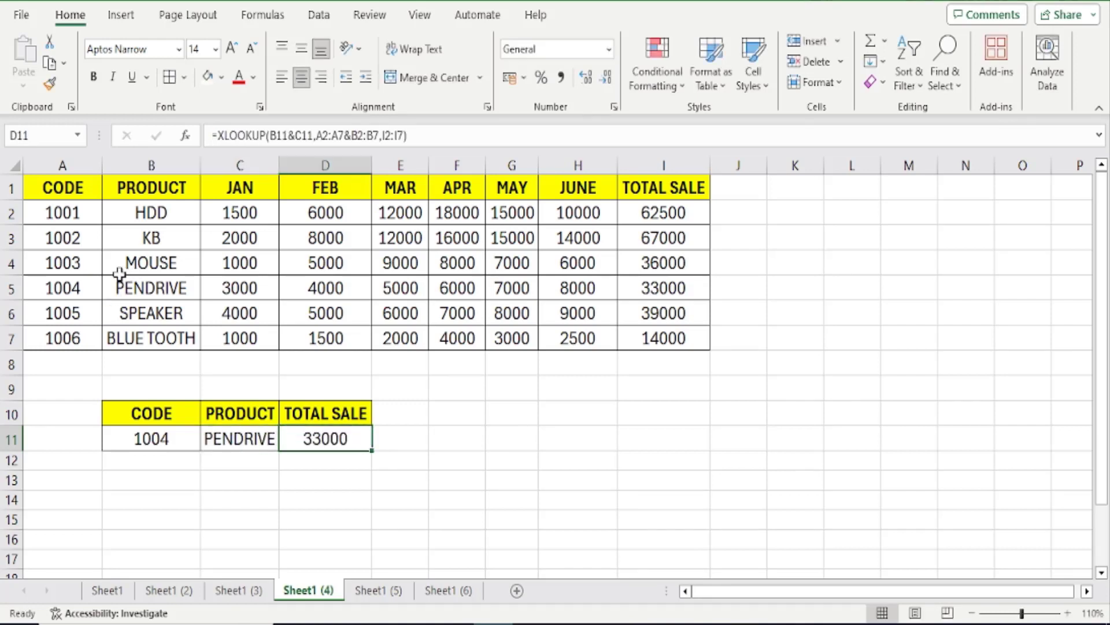
Step: Fill the code and product cells A5:B5 and the total sale cell I5 with yellow
drag(81, 287, 201, 293)
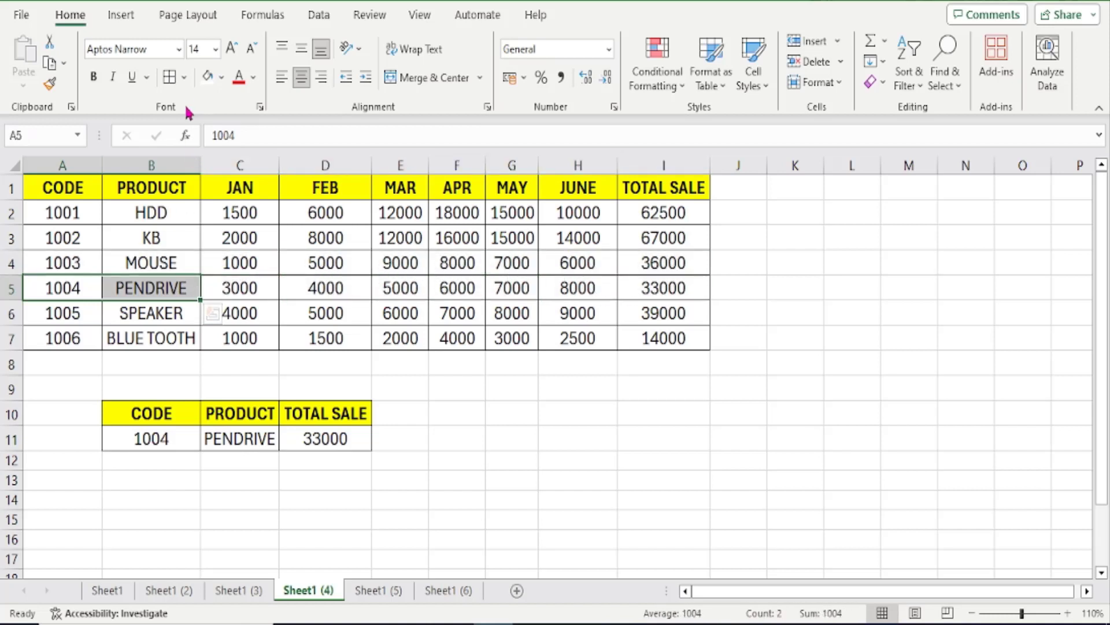
click(220, 76)
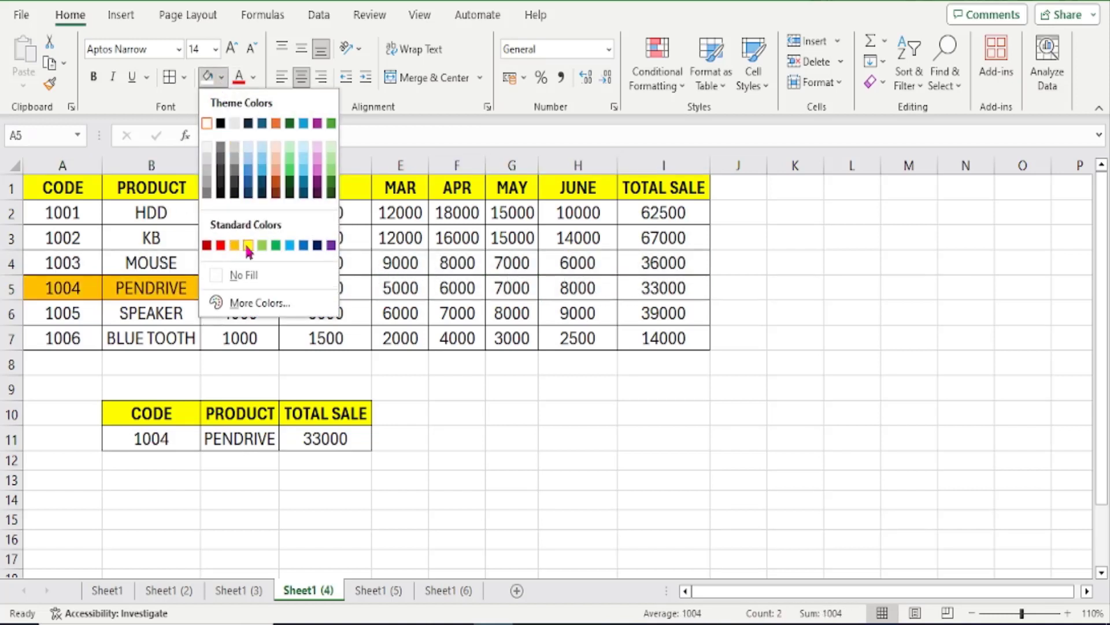
click(248, 245)
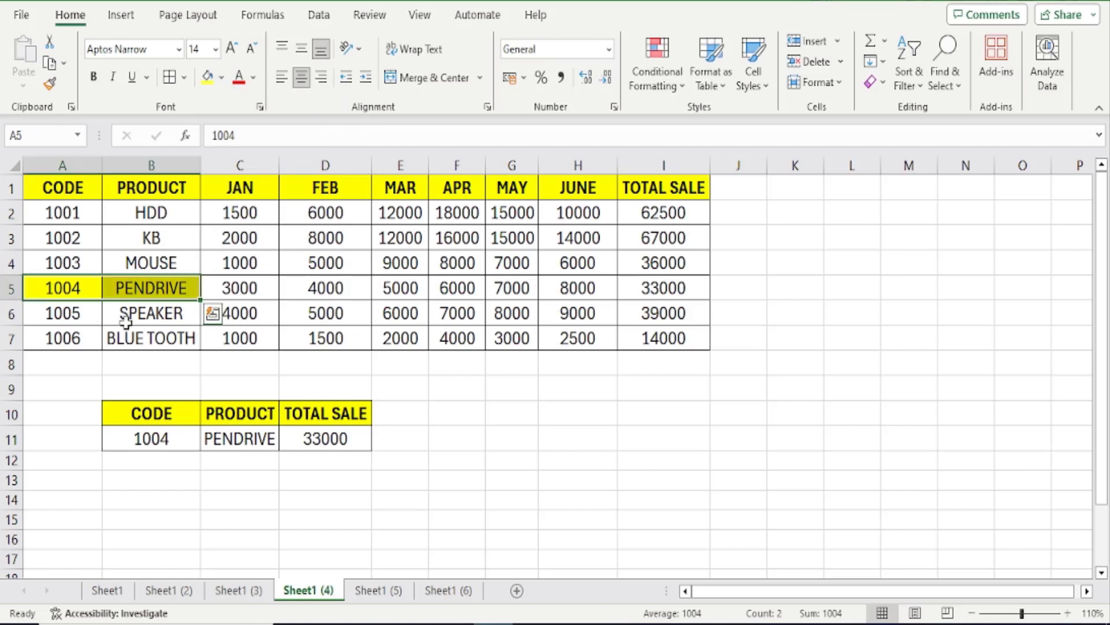
click(674, 289)
click(206, 77)
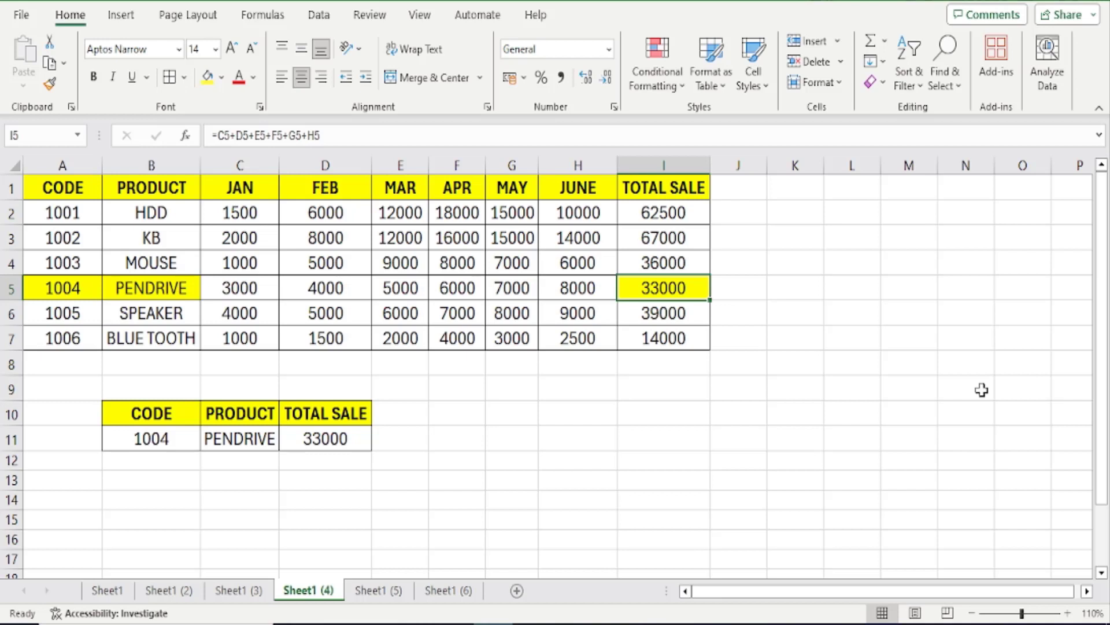
Step: Review the XLOOKUP formula in D11 and the ranges it references, leaving it unedited
click(324, 437)
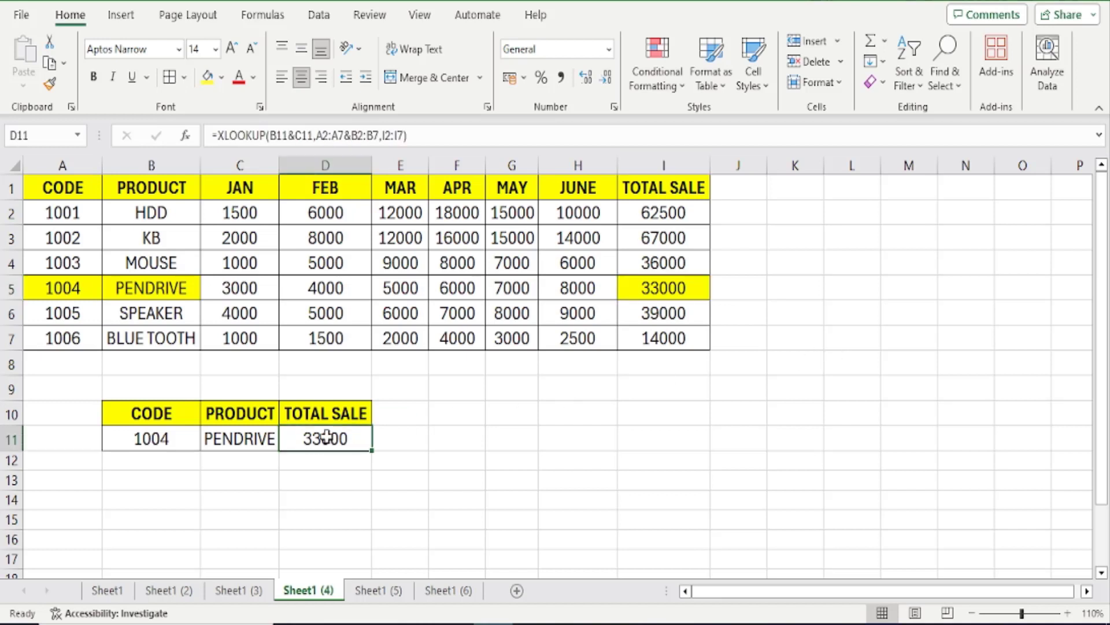
key(F2)
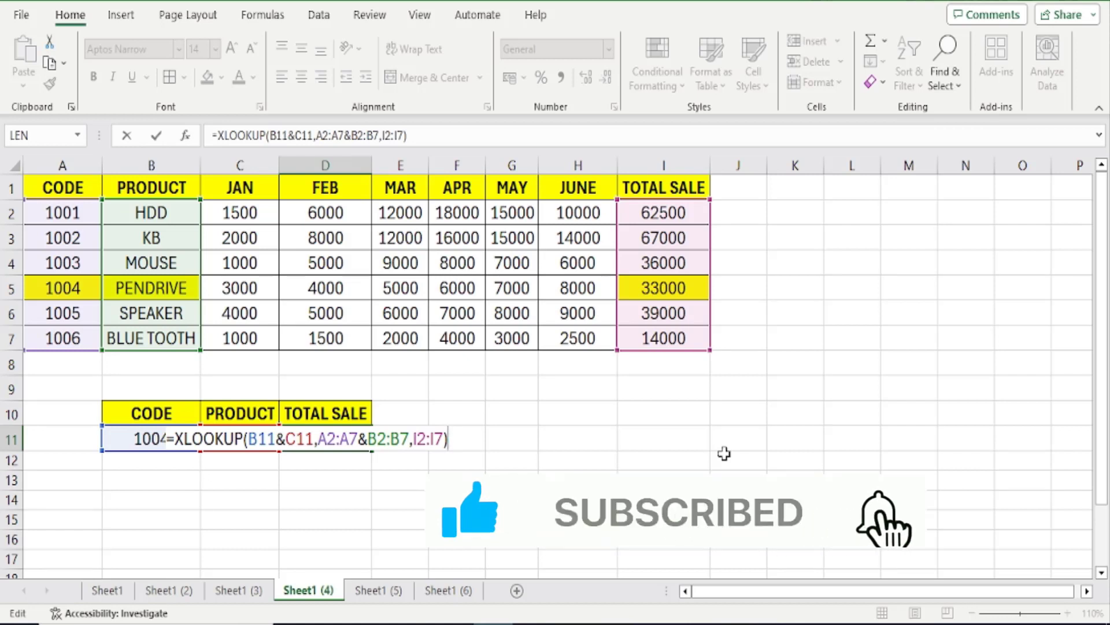
key(Return)
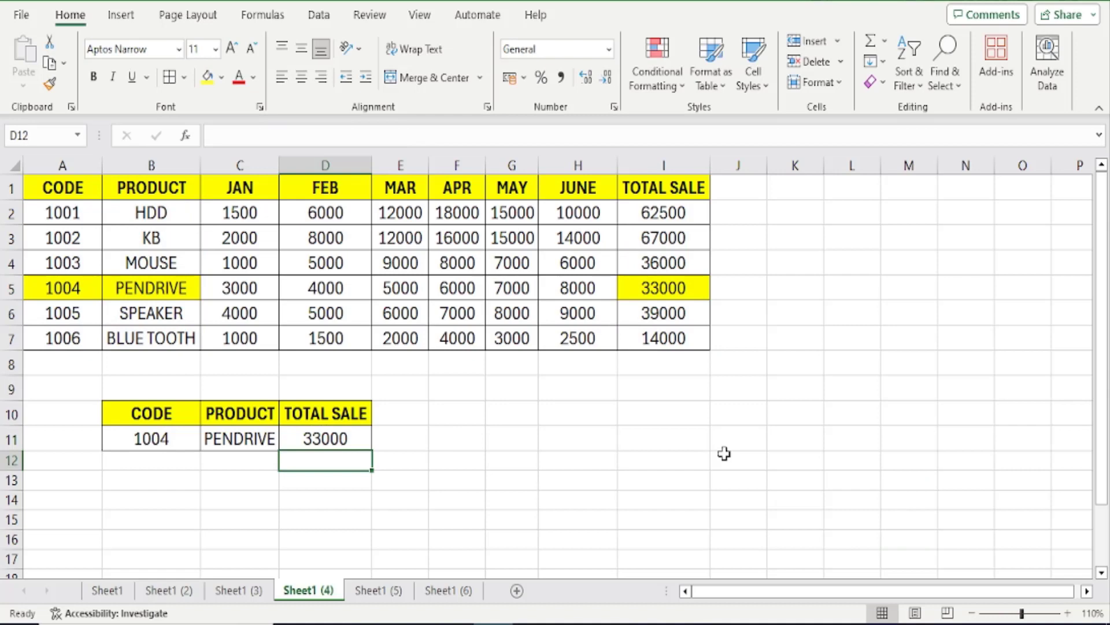
Step: Compare the horizontal lookup layouts on Sheet1 (3) and Sheet1 (4) with the vertical transposed lookup on Sheet1 (5)
click(379, 592)
scroll(468, 439, up, 1)
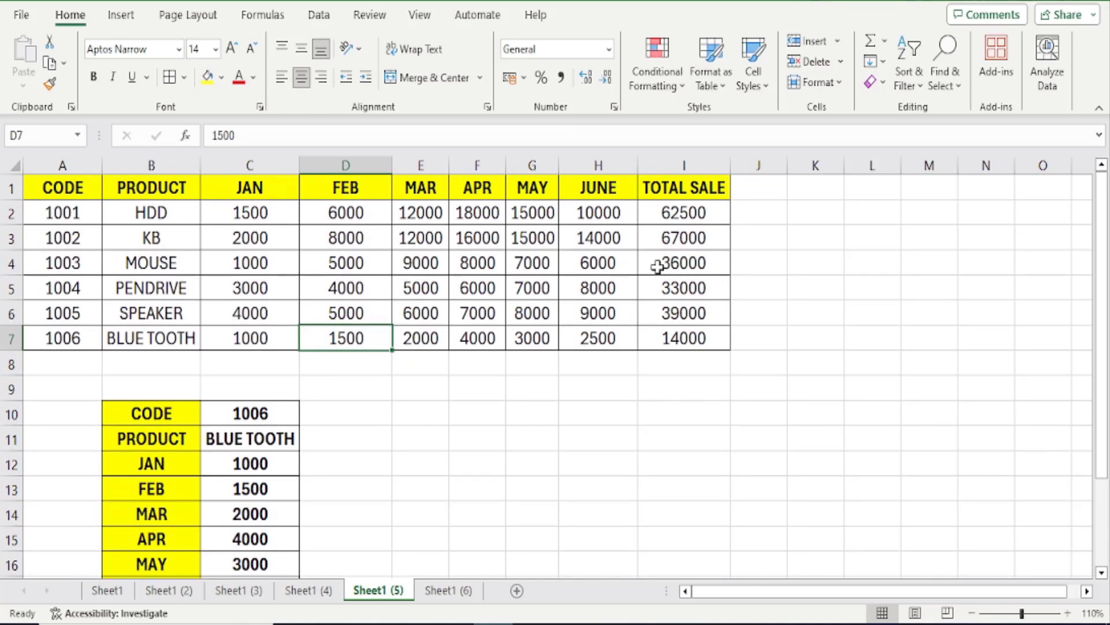
click(298, 593)
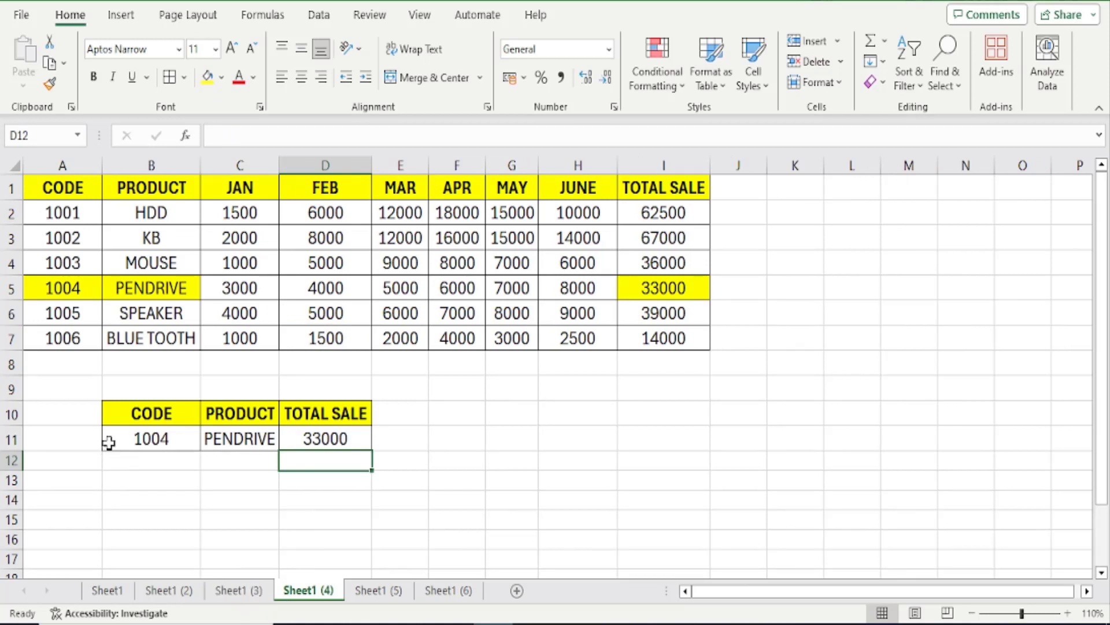
click(235, 591)
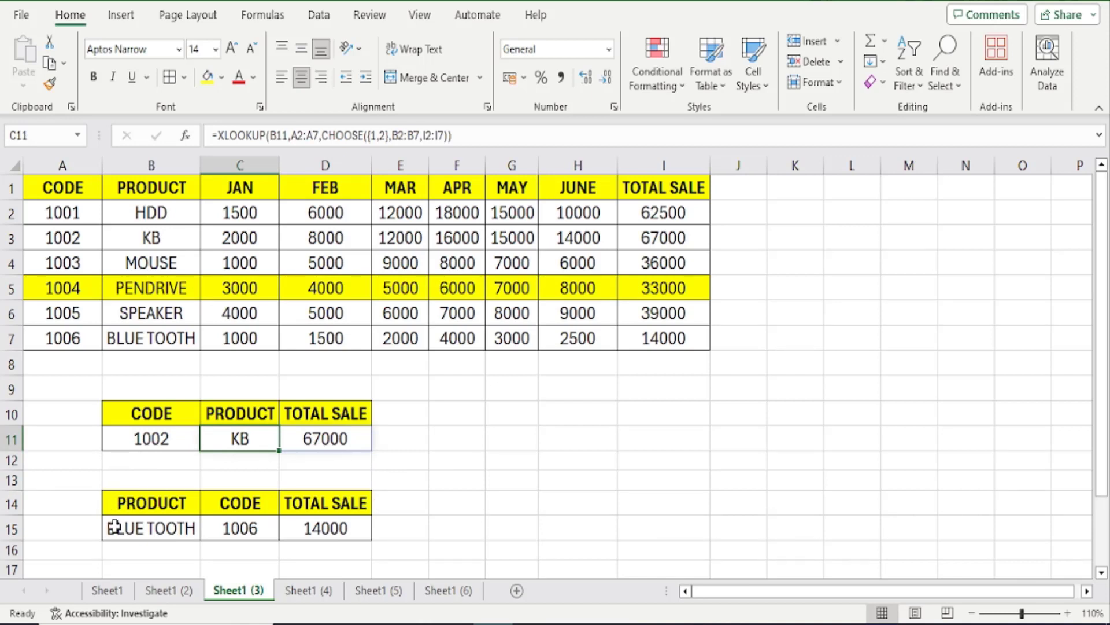
drag(109, 528, 925, 510)
drag(116, 439, 931, 443)
click(299, 590)
drag(147, 441, 679, 491)
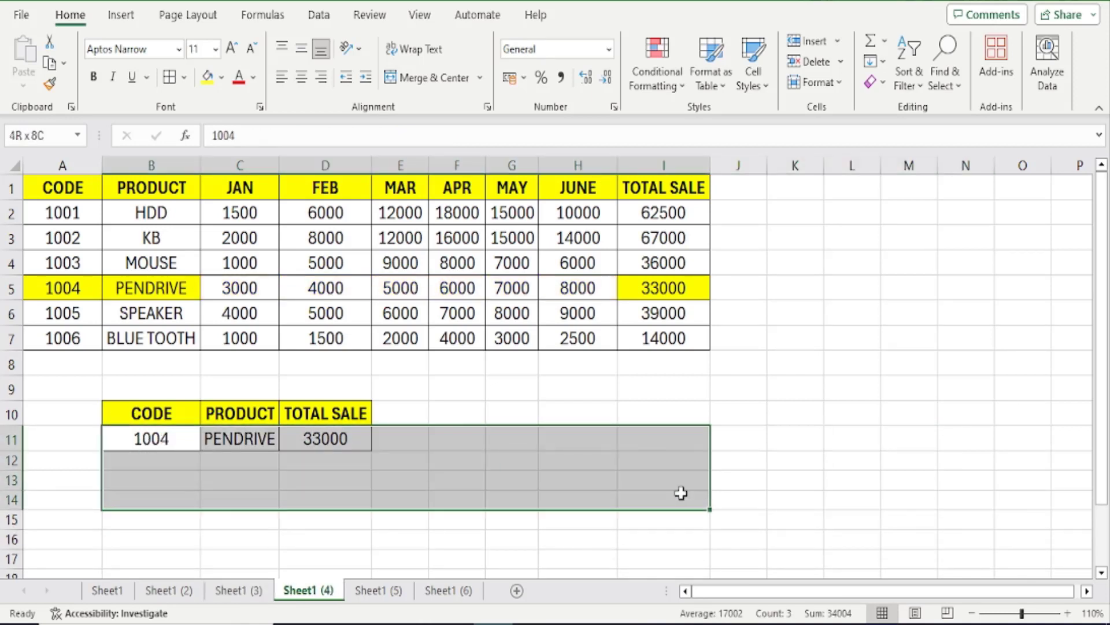
click(370, 591)
scroll(407, 439, down, 2)
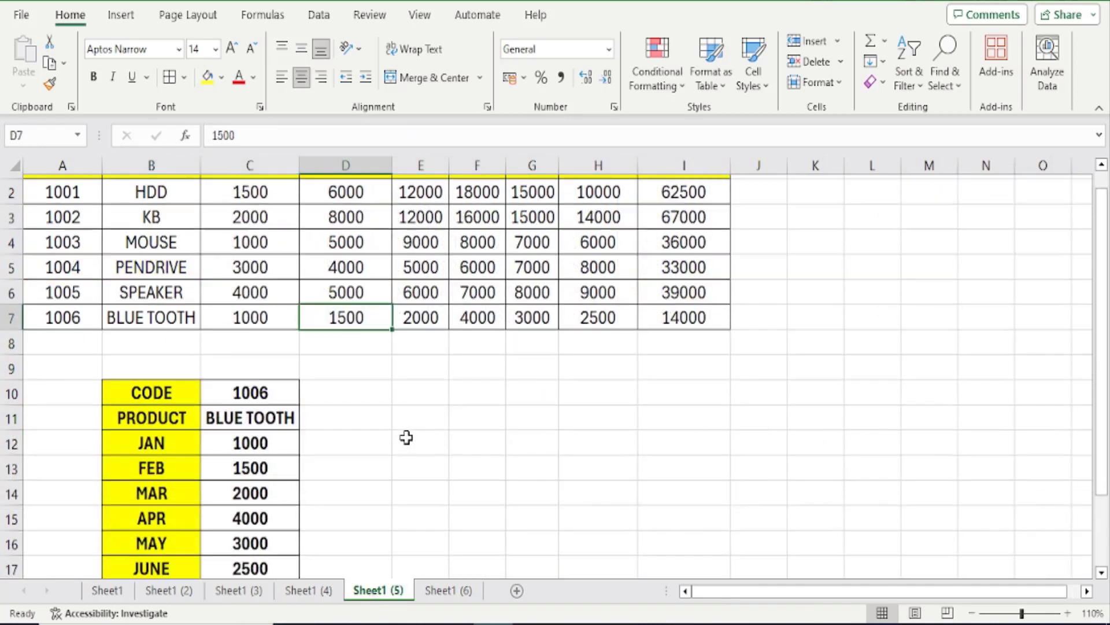
scroll(407, 438, up, 2)
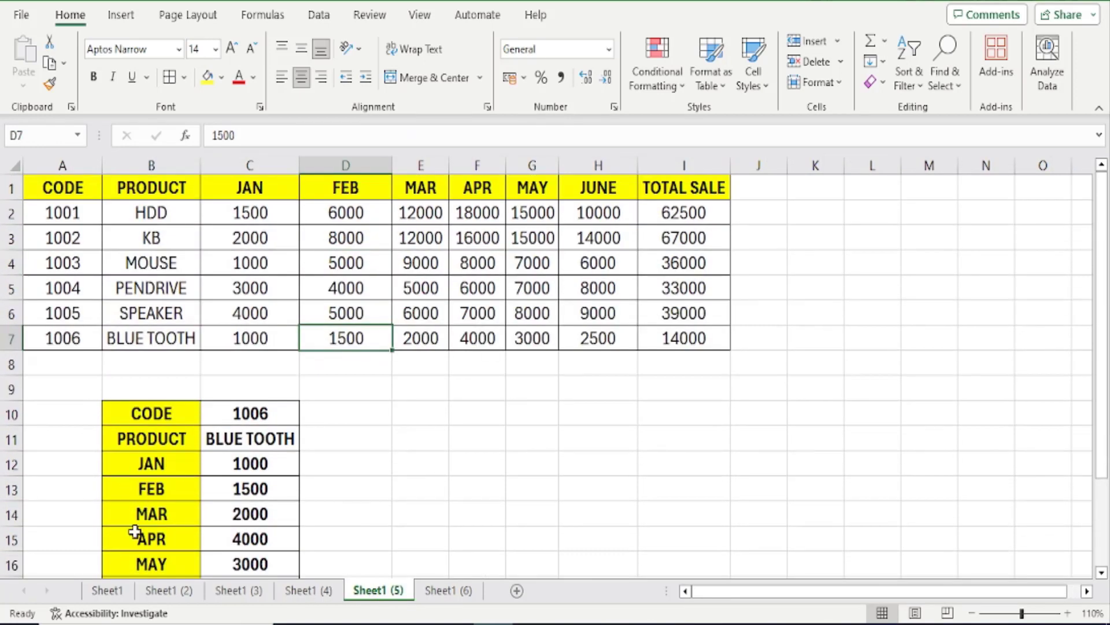
drag(253, 429, 273, 572)
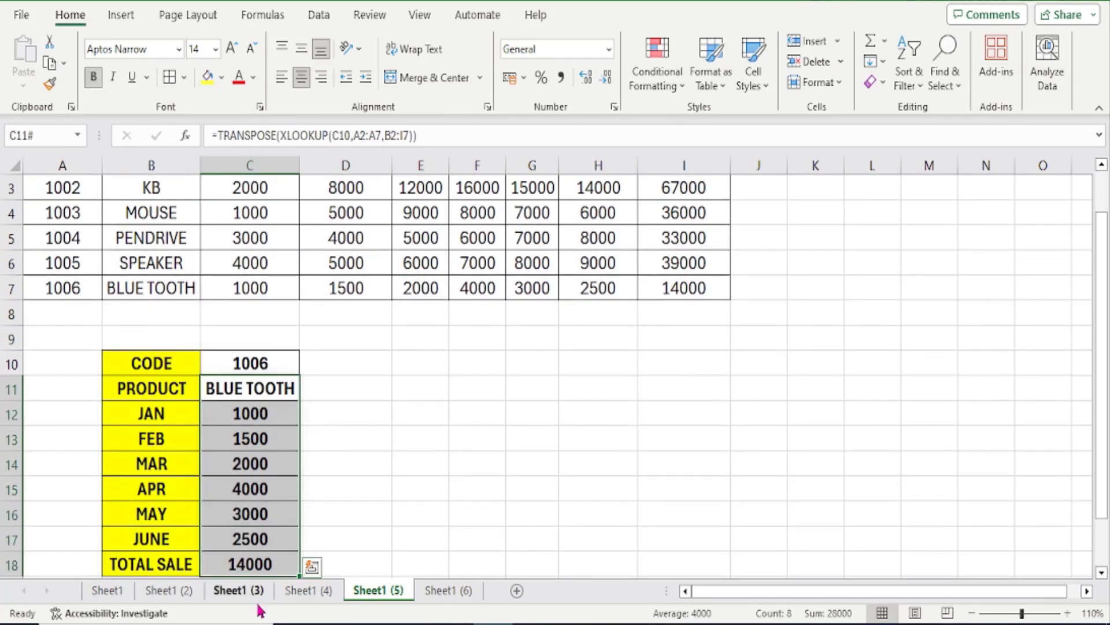
click(444, 377)
Step: Set the code in C10 of the vertical lookup table on Sheet1 (5) to 1004
click(154, 364)
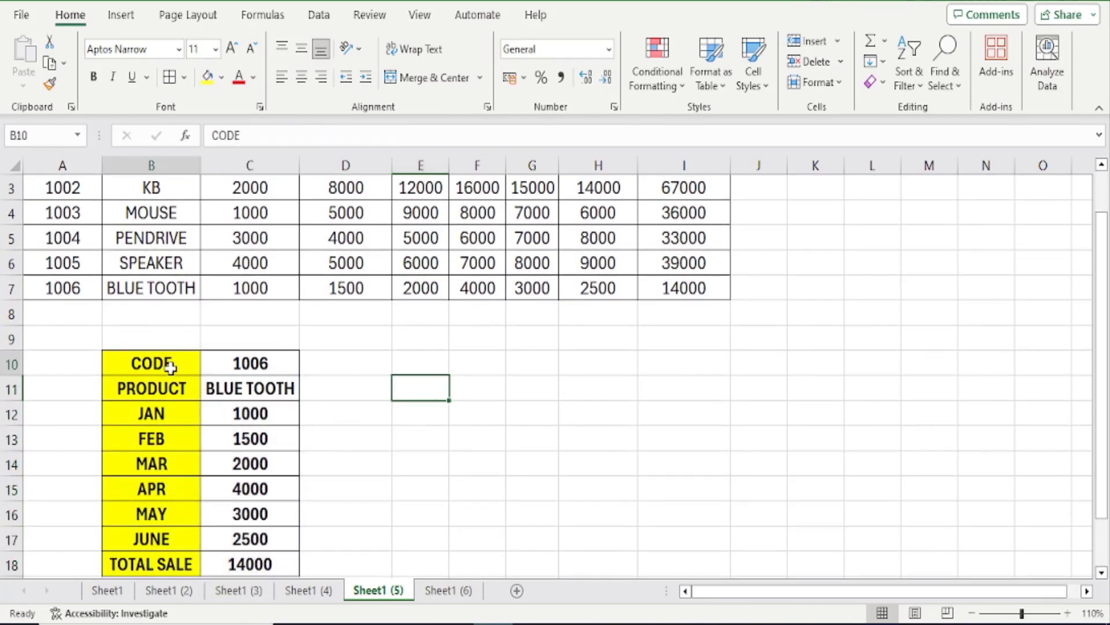
scroll(335, 385, up, 1)
click(255, 416)
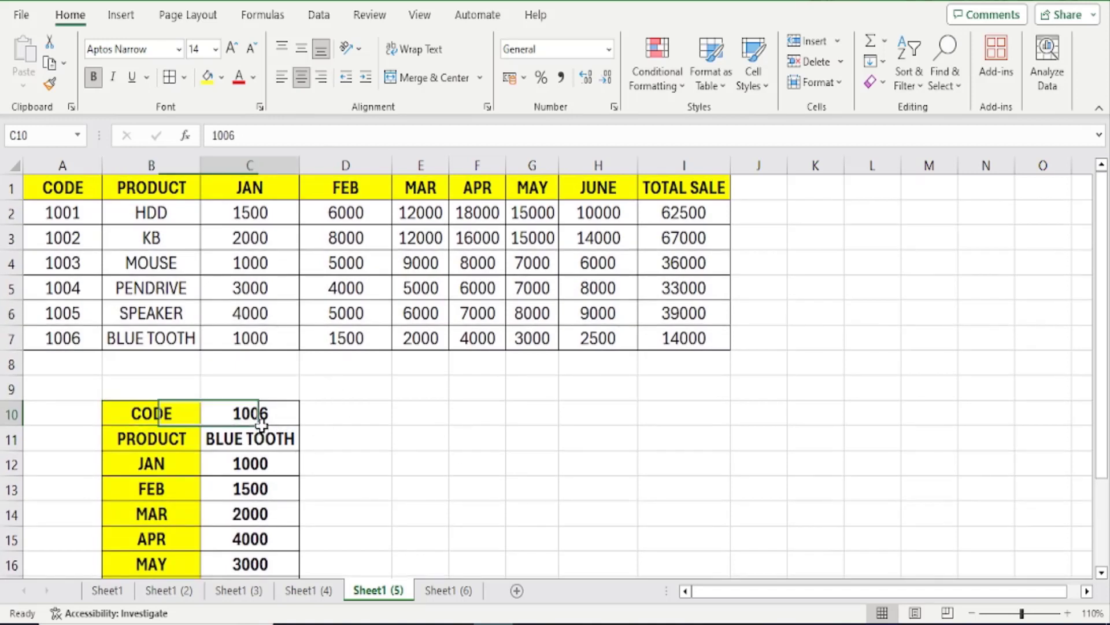
text(1004)
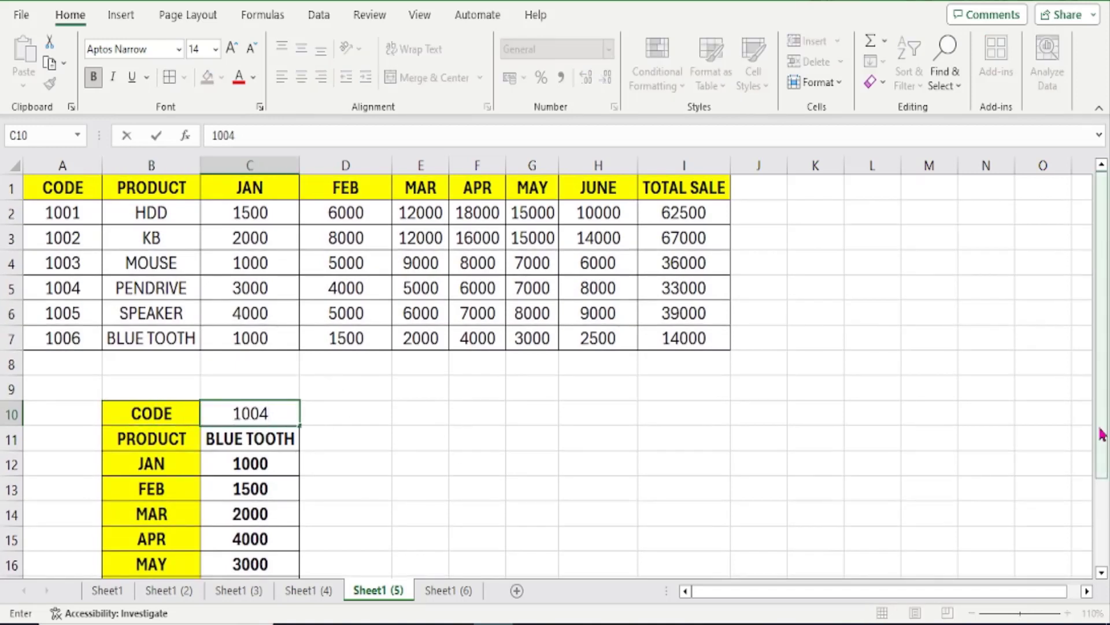
key(Return)
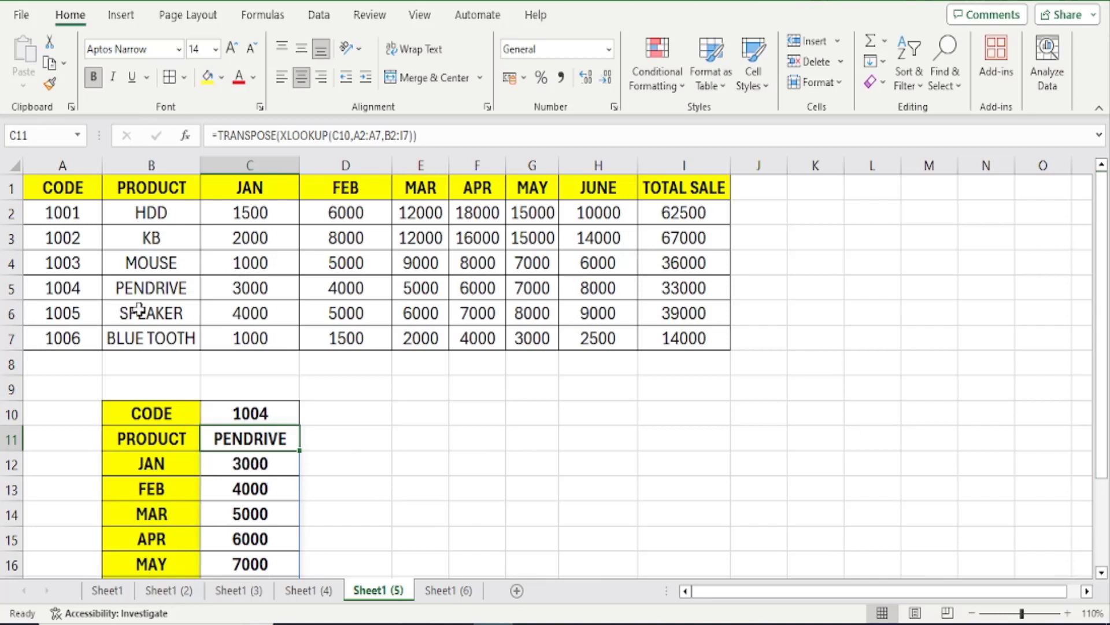
Step: Compare the PENDRIVE row of the sales table with the monthly values in the vertical lookup table
click(134, 293)
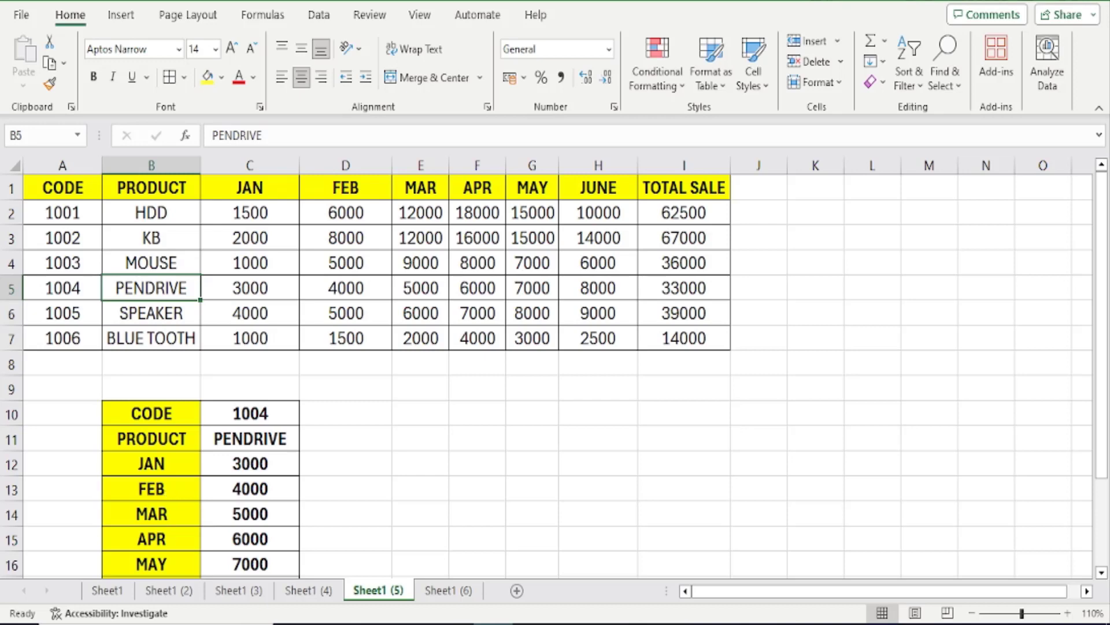
click(972, 613)
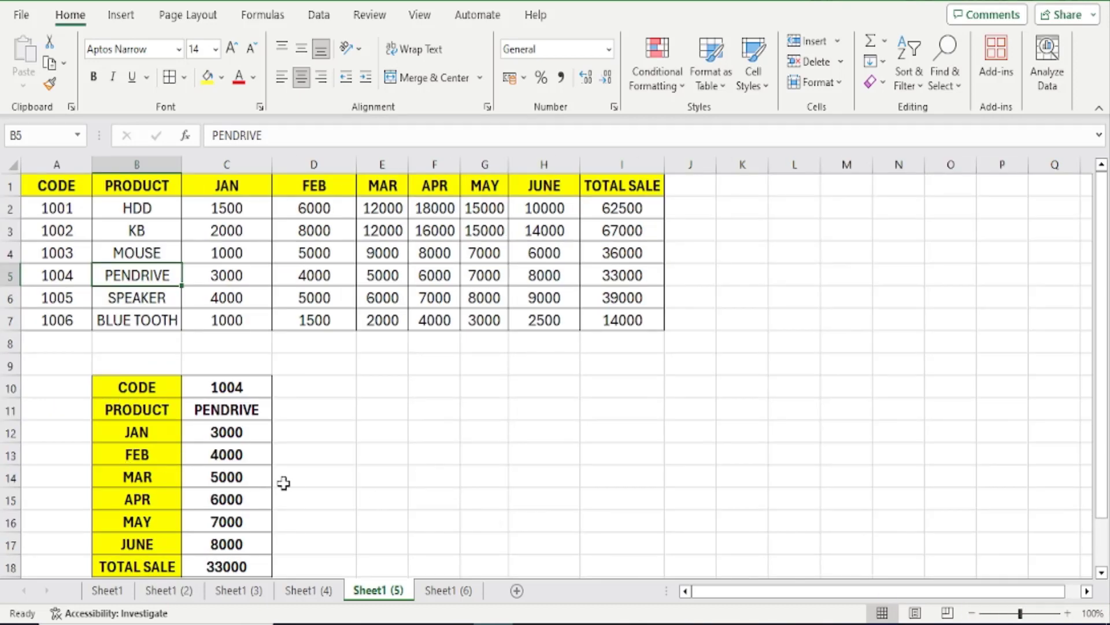
drag(252, 433, 267, 483)
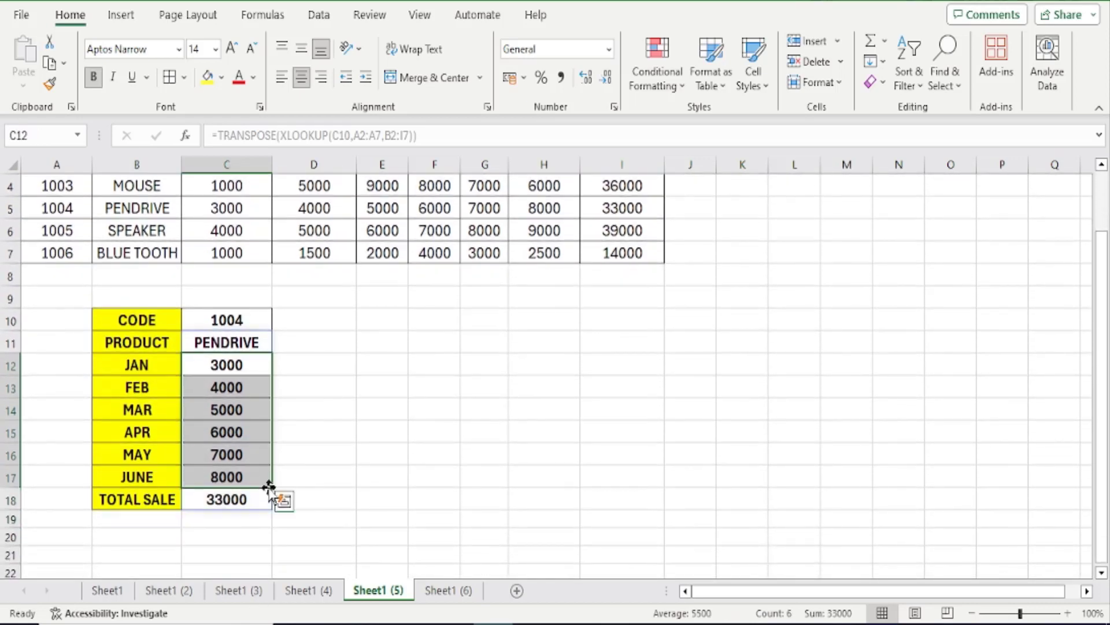
Step: Set the code in C10 of the vertical lookup table to 1003
click(229, 320)
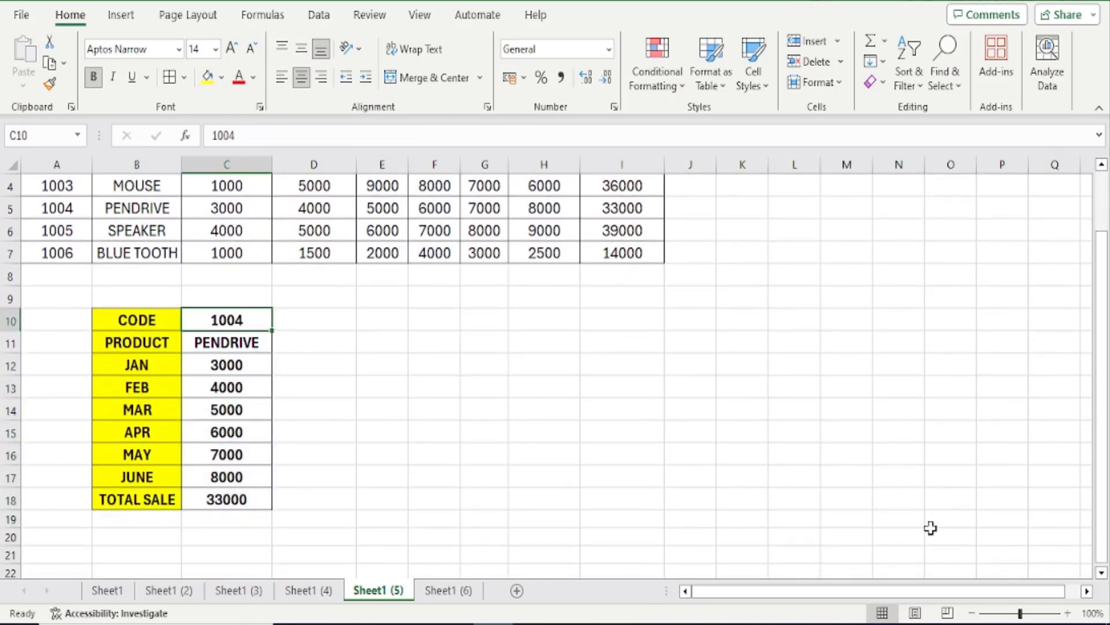
text(10)
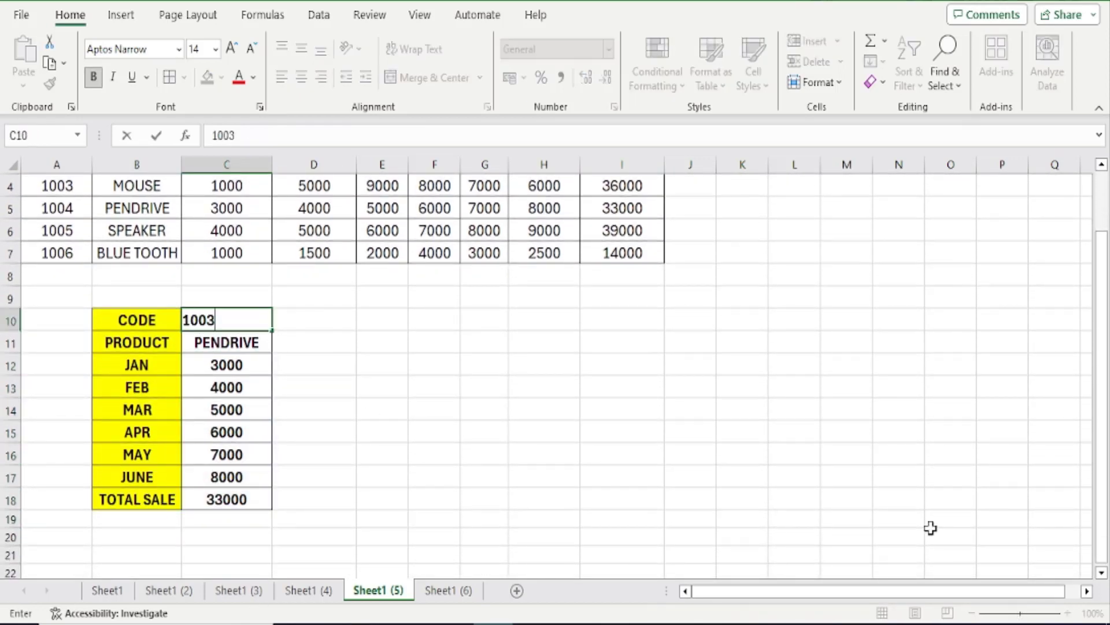
key(Return)
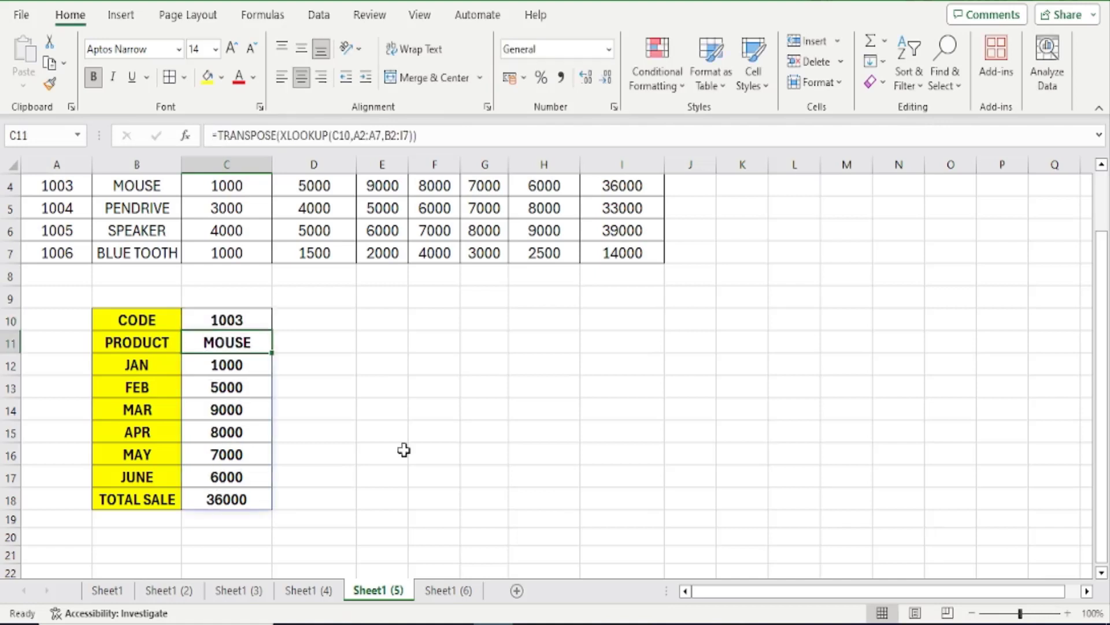
Step: Compare the MOUSE row of the sales table with the vertical lookup's monthly values and total sale
click(141, 184)
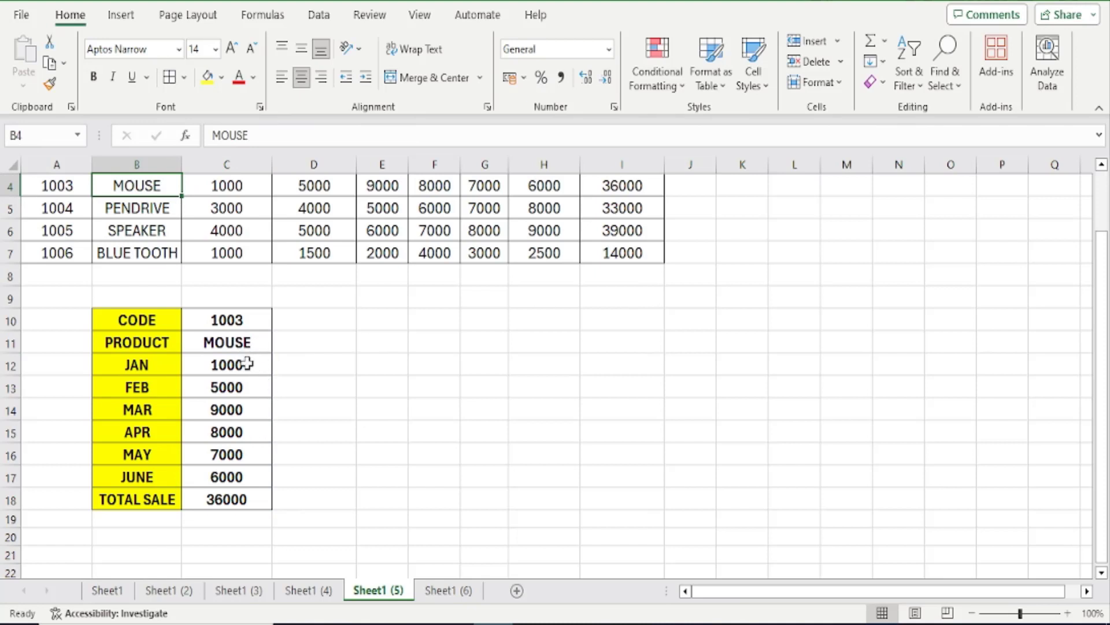
drag(248, 362, 255, 471)
click(246, 499)
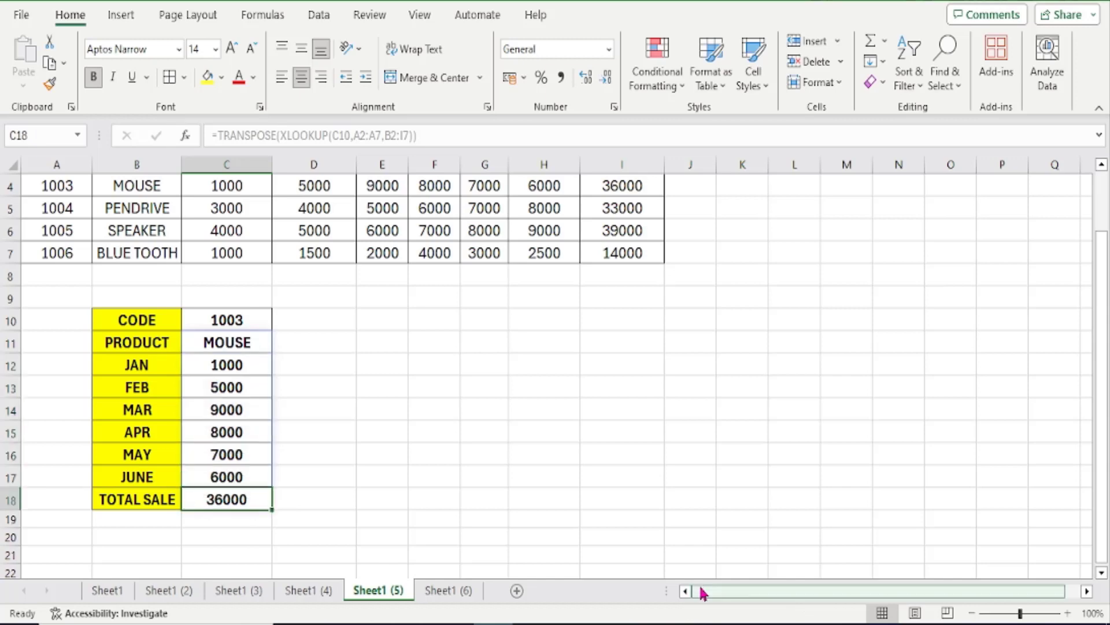
scroll(347, 317, up, 1)
drag(218, 214, 742, 324)
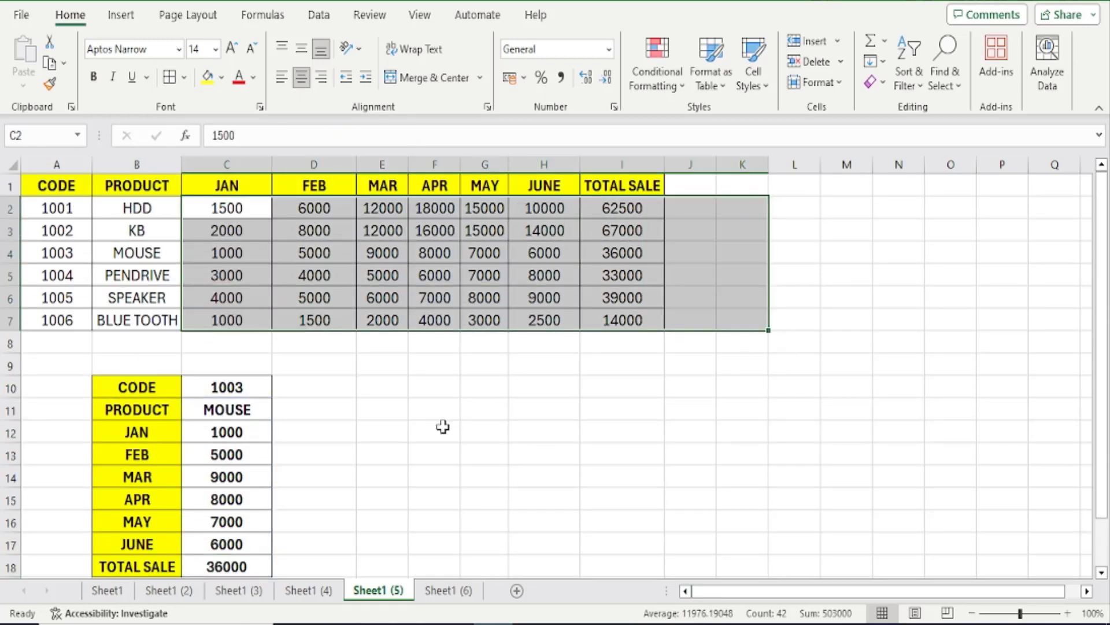
Step: Delete the empty row 9 above the vertical lookup table and select its product formula cell C10
click(7, 367)
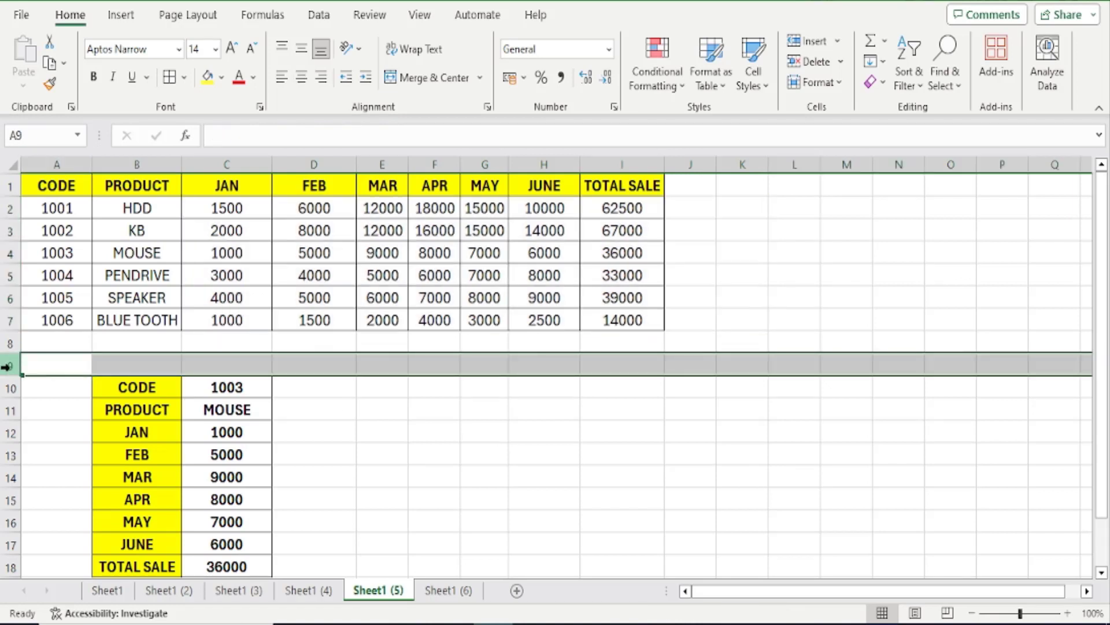
key(ctrl+minus)
click(339, 449)
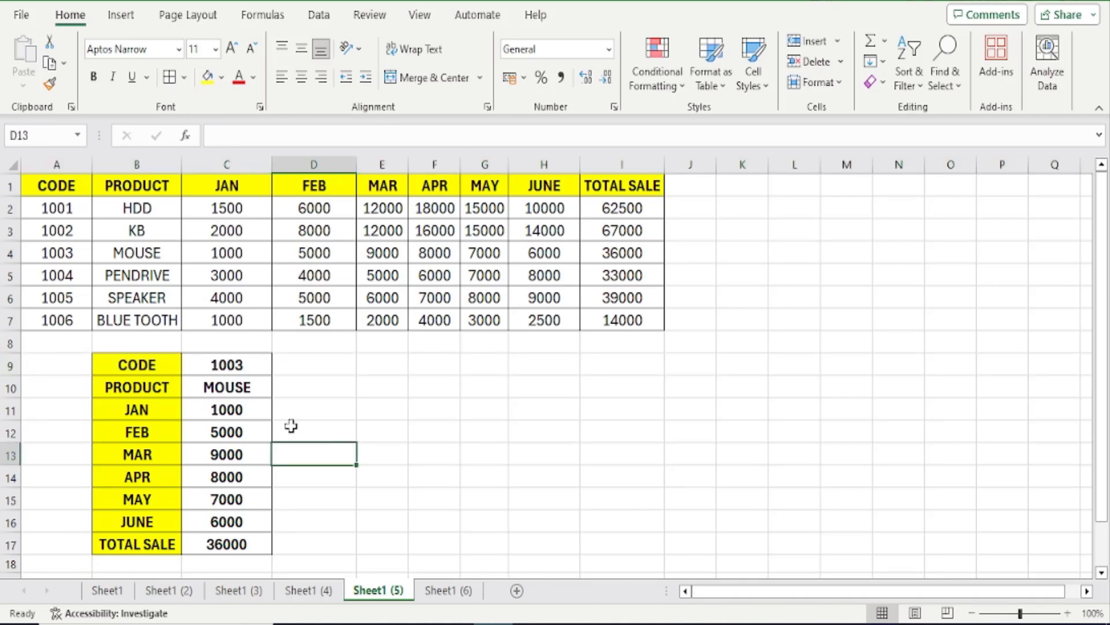
click(243, 366)
click(236, 382)
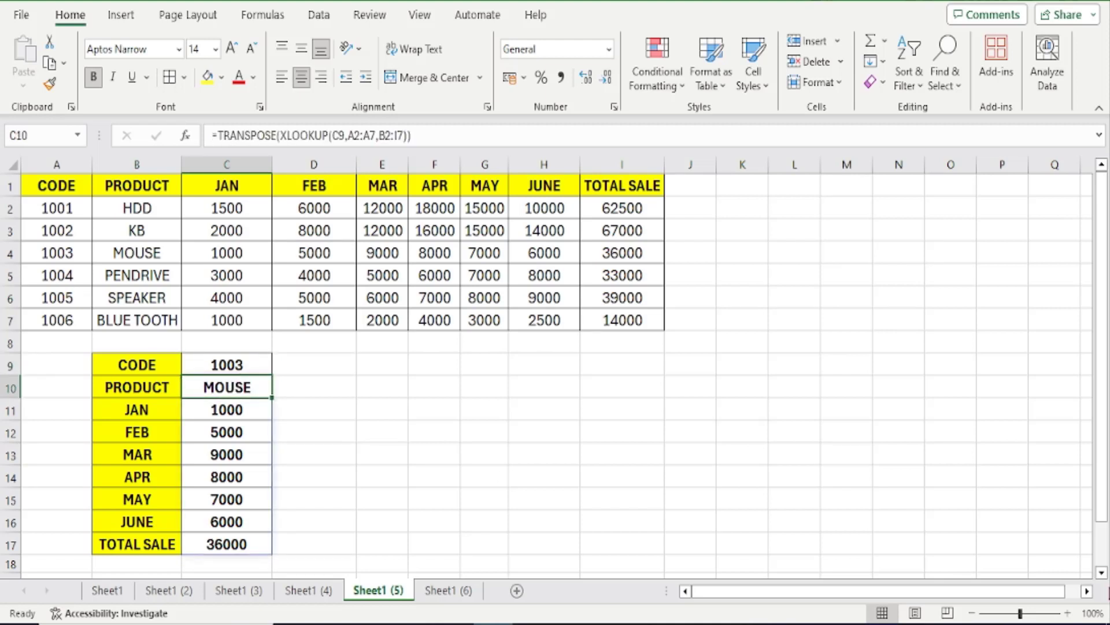
Step: Clear the product formula in C10 of the vertical lookup table and check the cells beneath it
key(Delete)
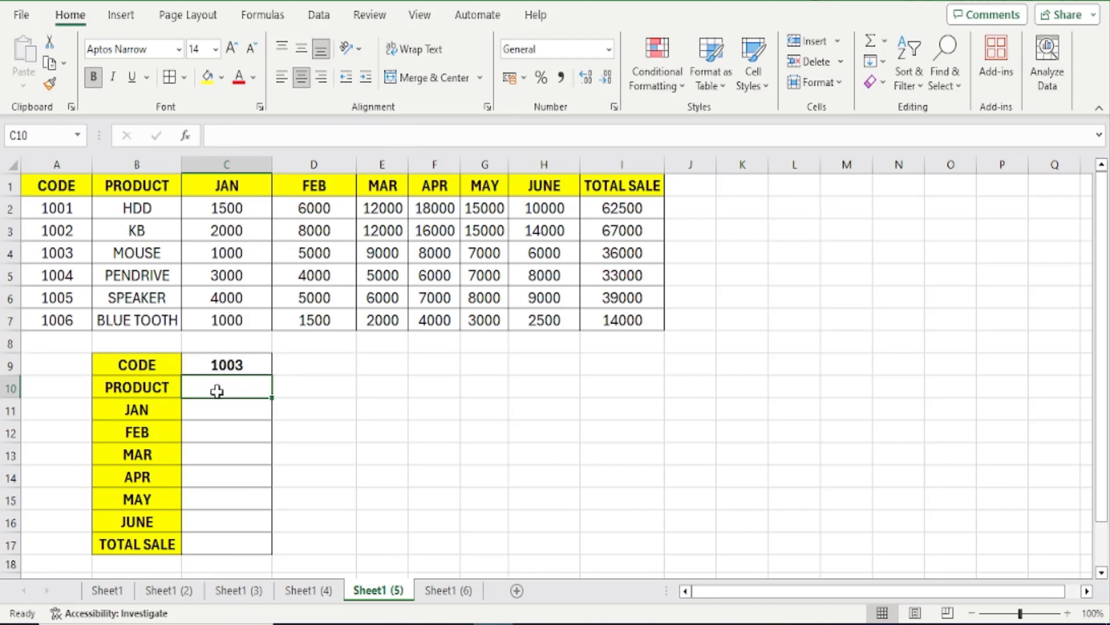
drag(223, 416, 225, 515)
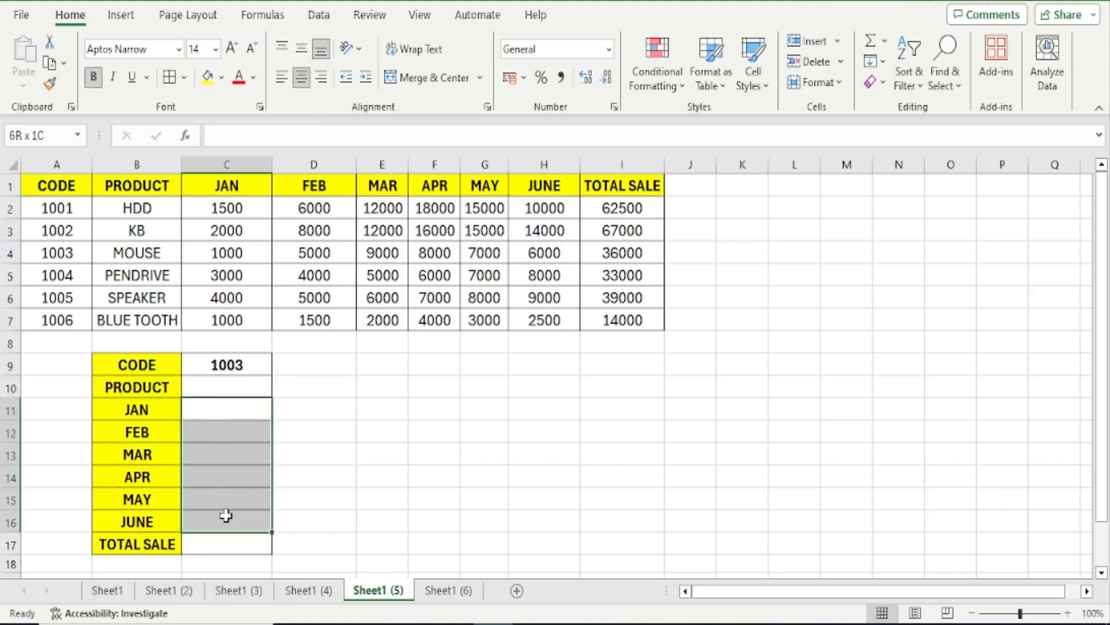
click(209, 546)
Step: Enter =XLOOKUP(C9,A2:A7,B2:I7) in the product cell C10 of the lookup table
click(227, 389)
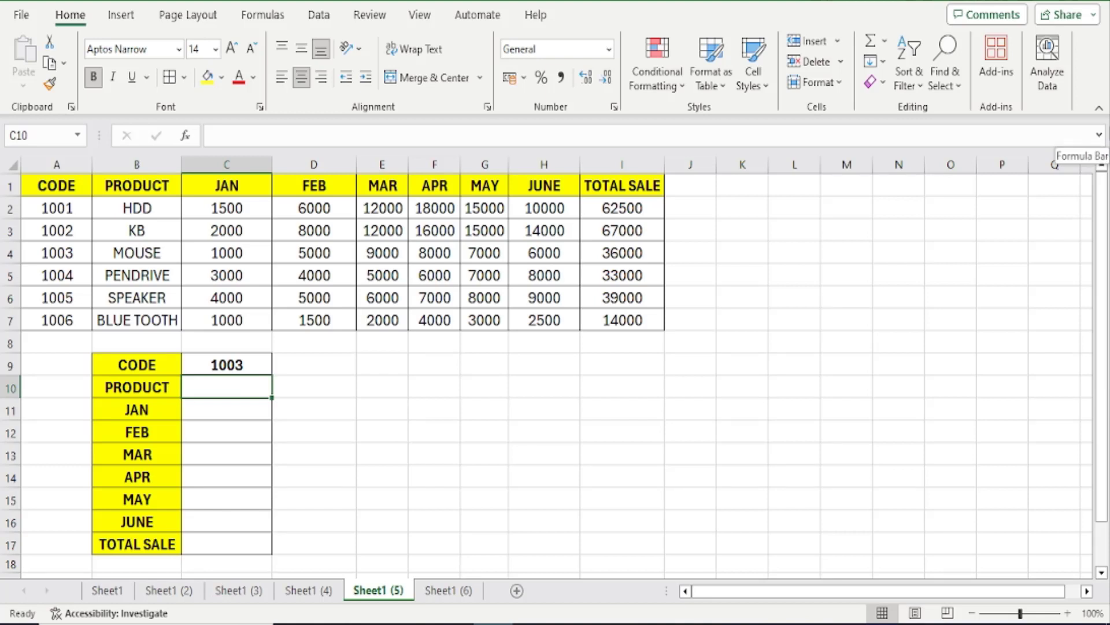
text(=XLOOKUP)
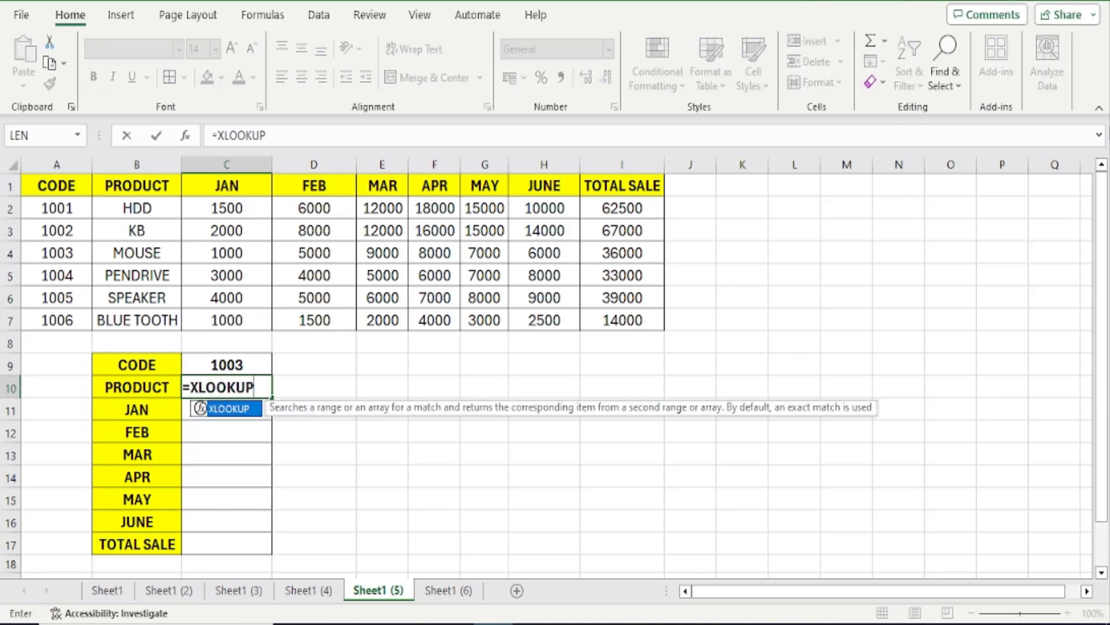
text(()
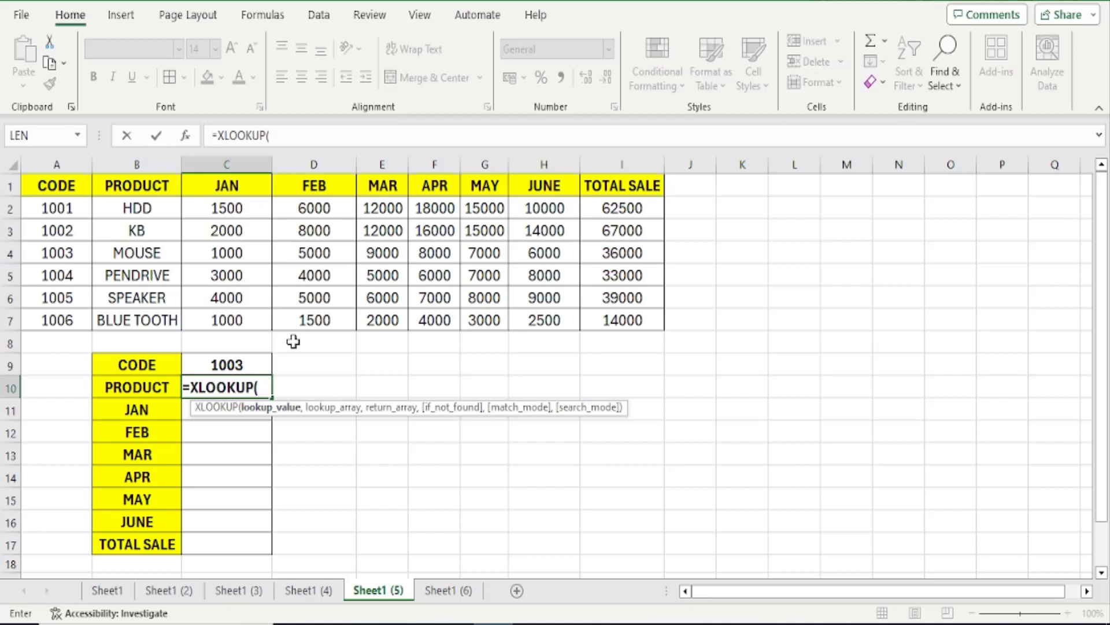
click(213, 363)
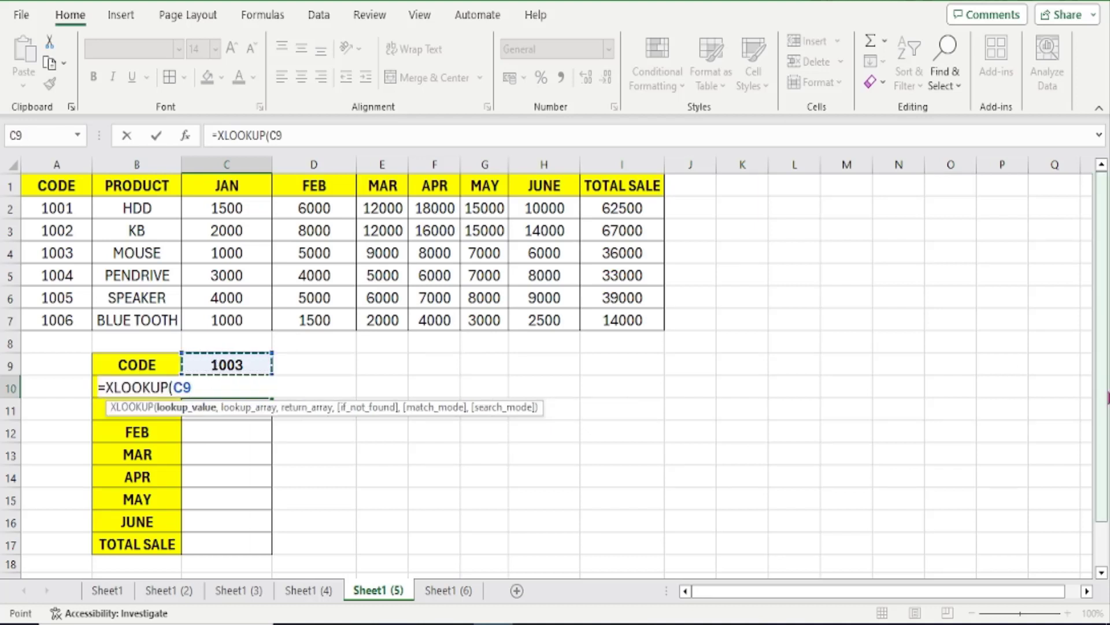
text(,)
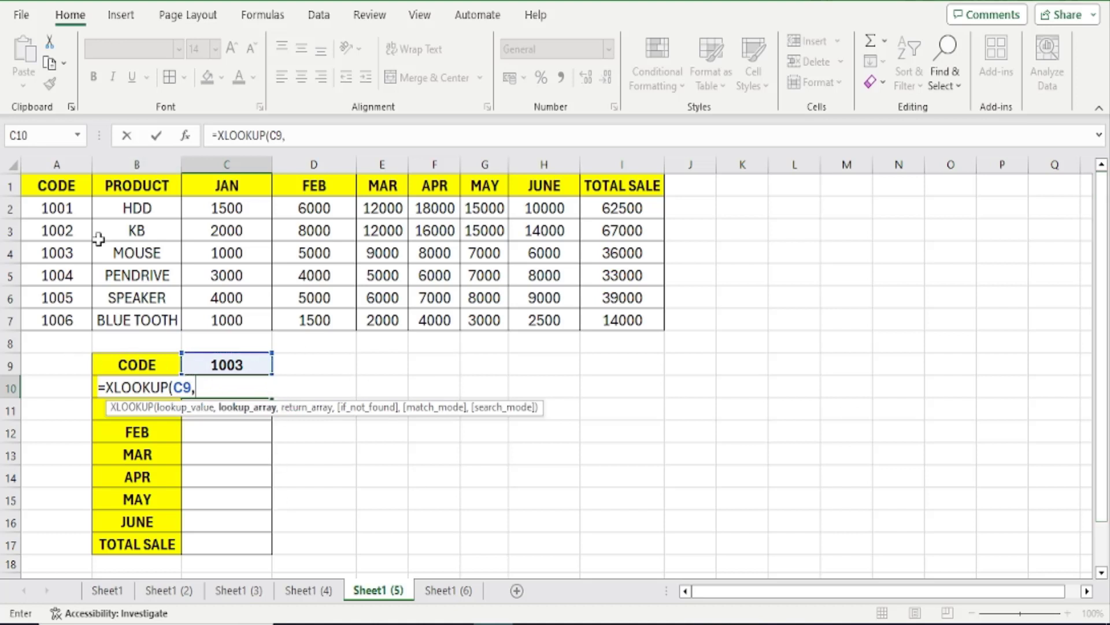
drag(38, 211, 53, 335)
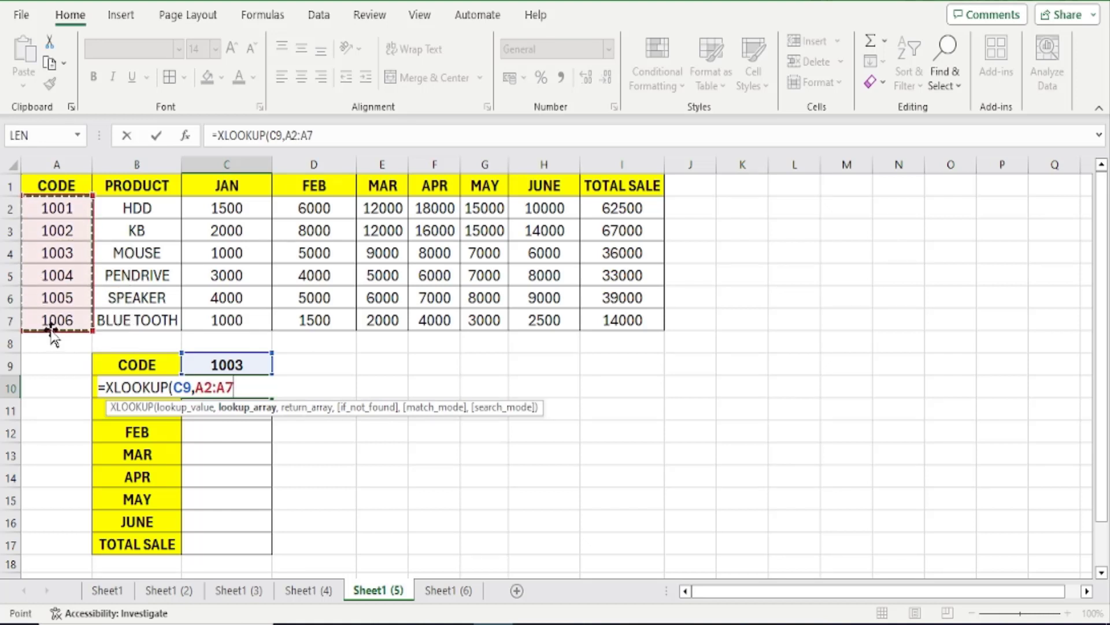
text(,)
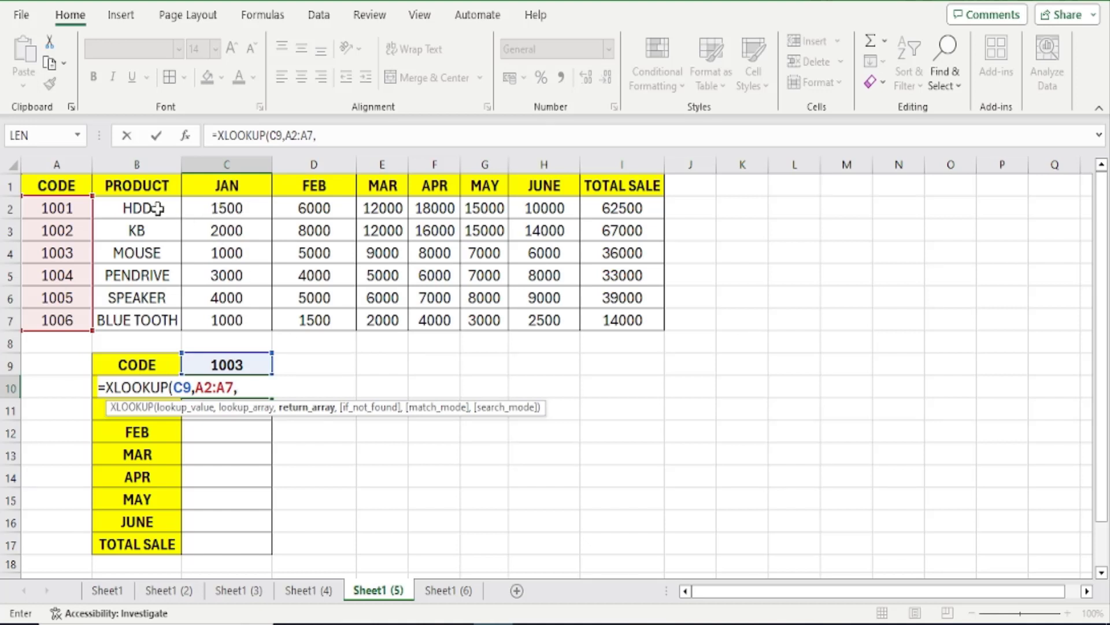
drag(158, 208, 639, 322)
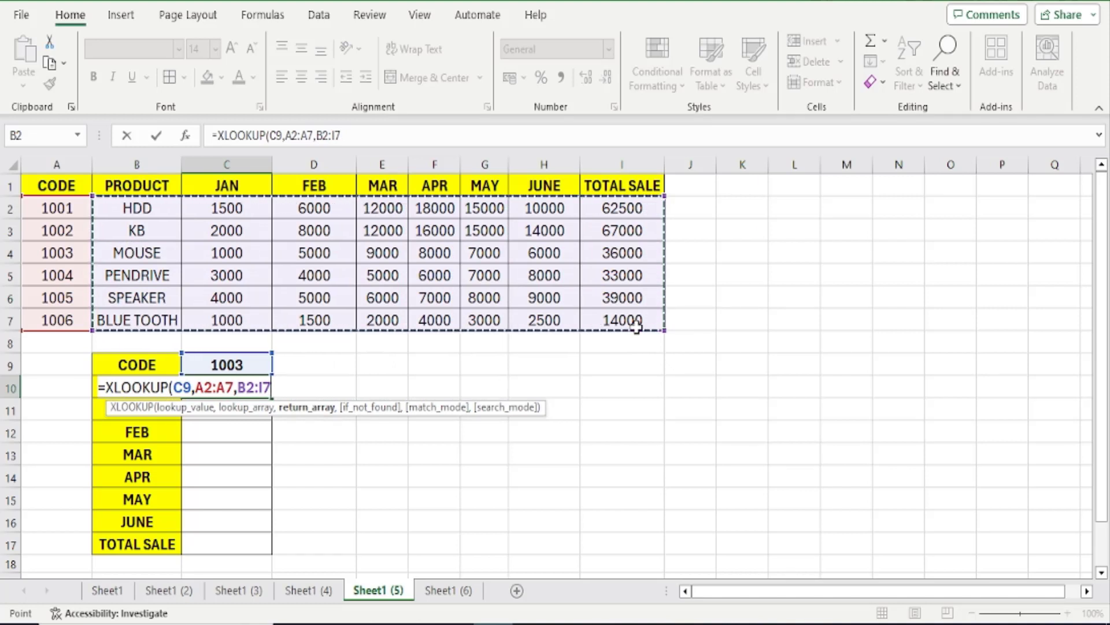
text())
key(Return)
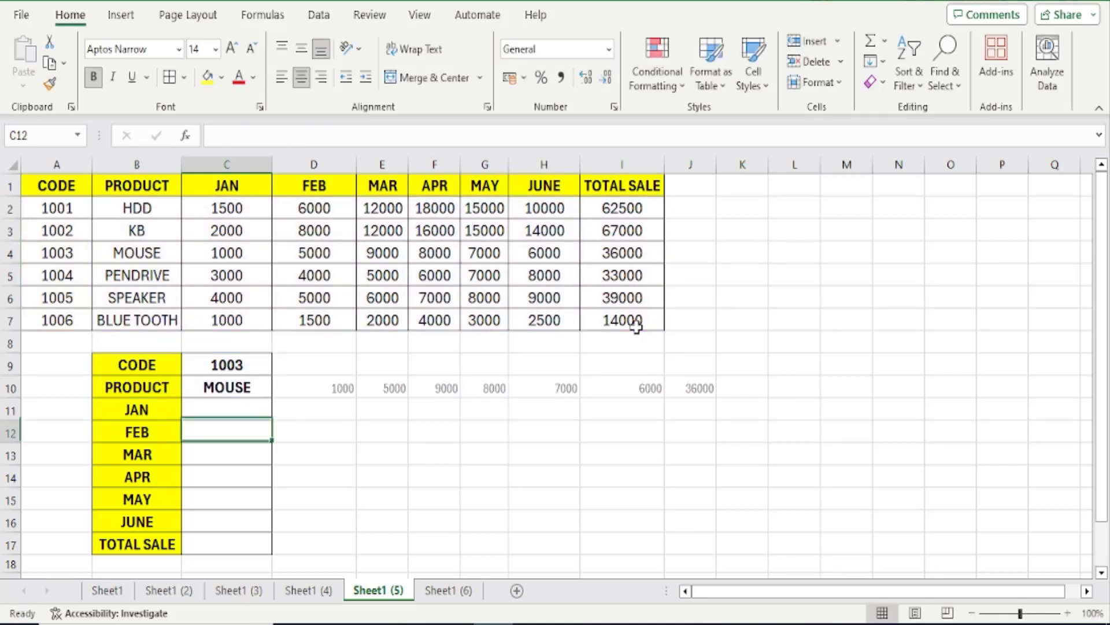
key(Return)
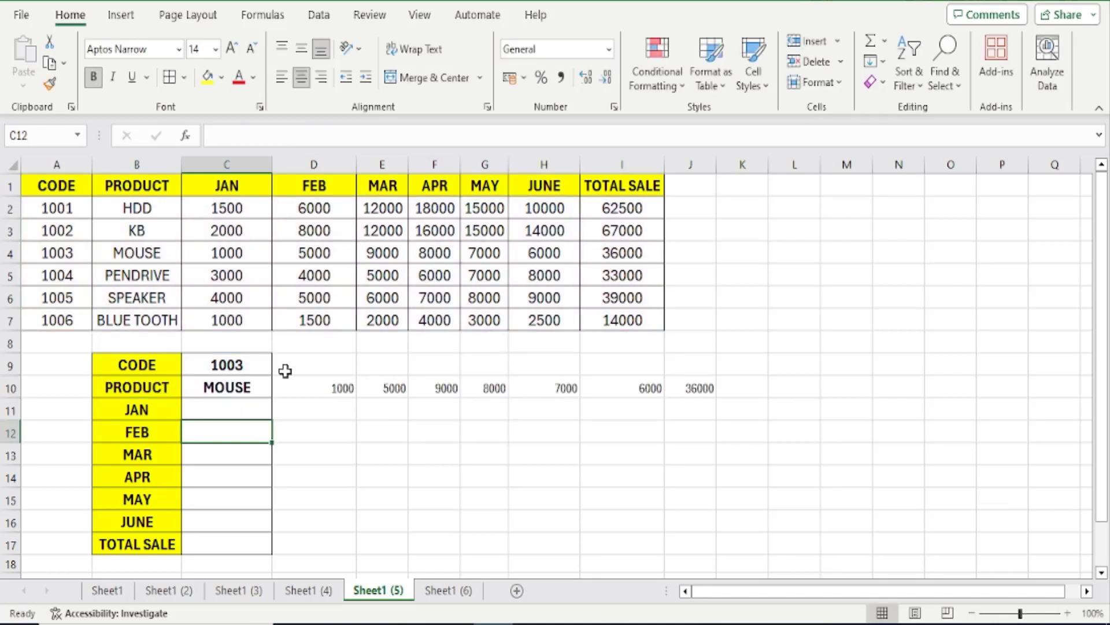
Step: Highlight the MOUSE row's monthly values and total sale, C4:I4, with a yellow fill
click(266, 370)
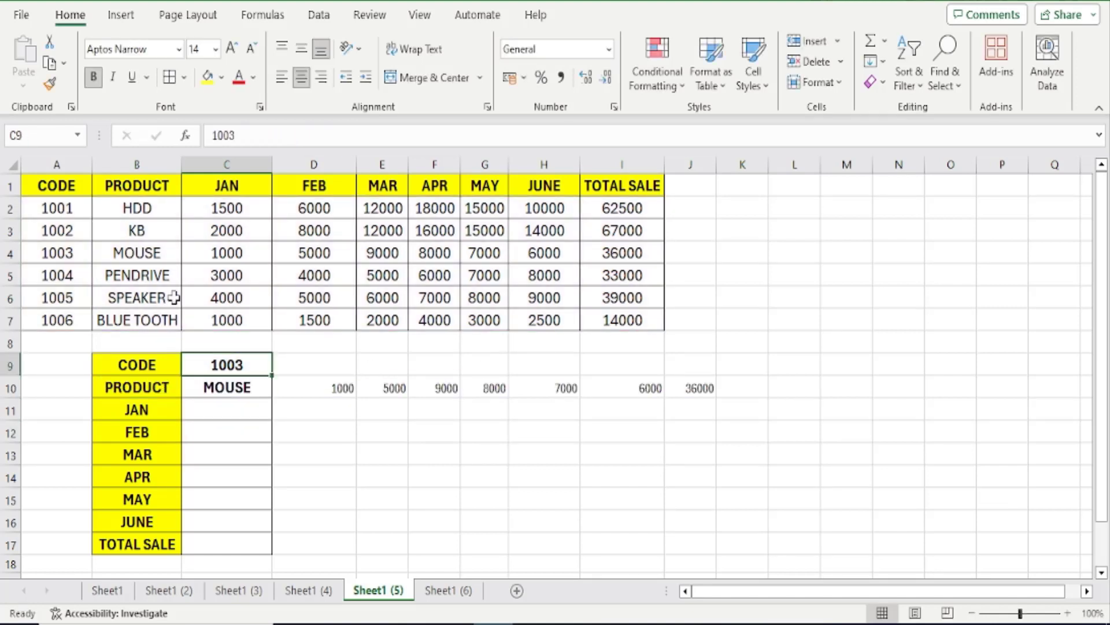
click(139, 250)
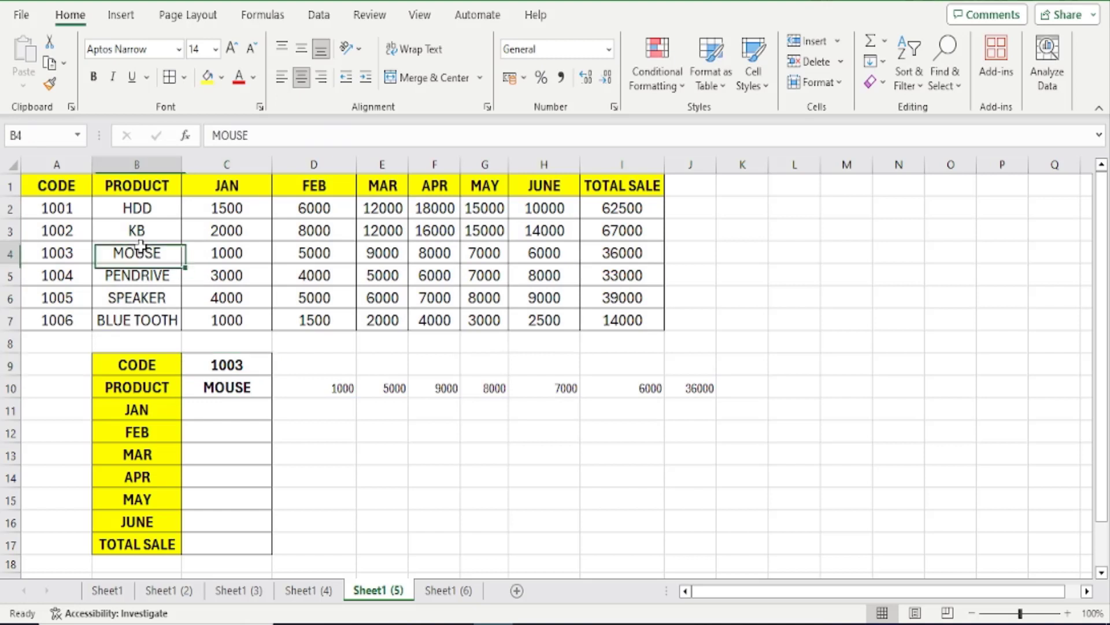
click(248, 388)
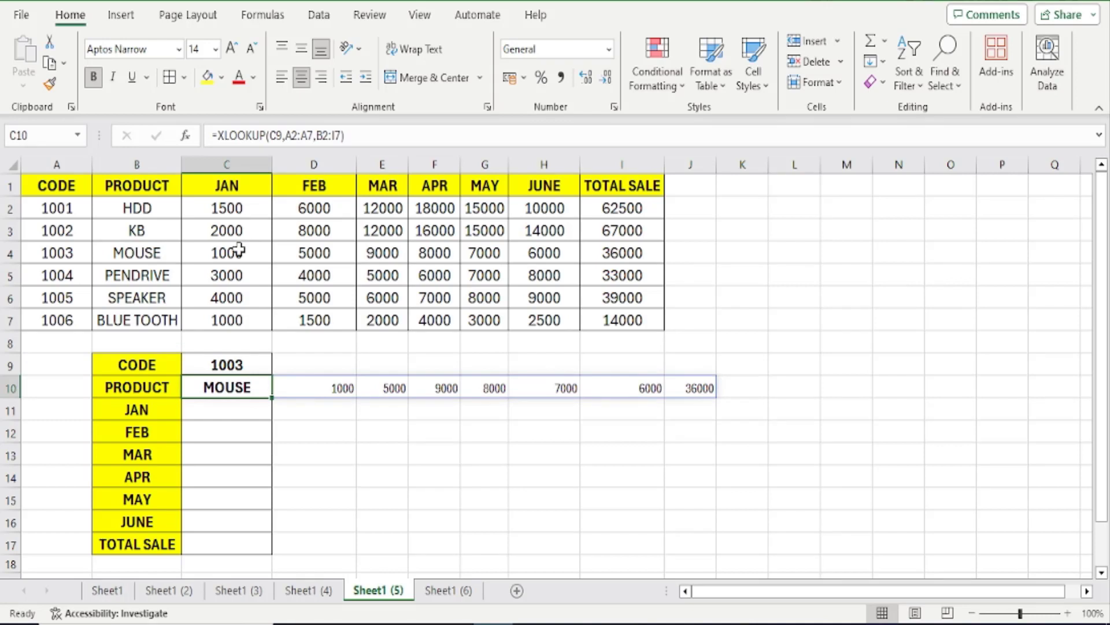
drag(245, 251, 601, 253)
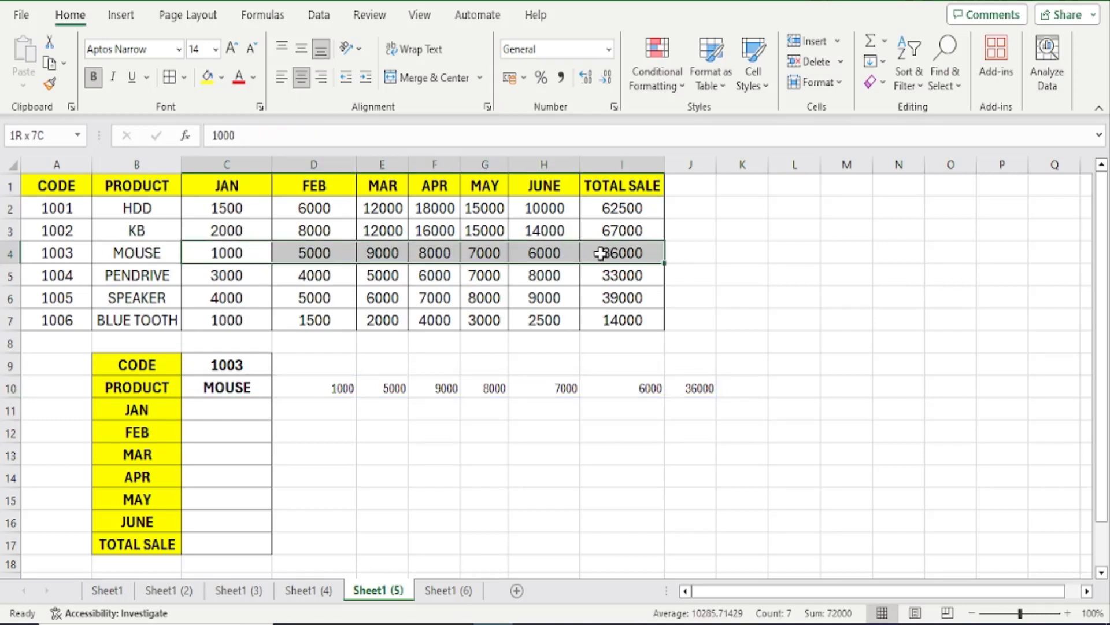
click(207, 77)
Step: Set the font size of the horizontal lookup results in D10:J10 to 14
drag(322, 389, 697, 392)
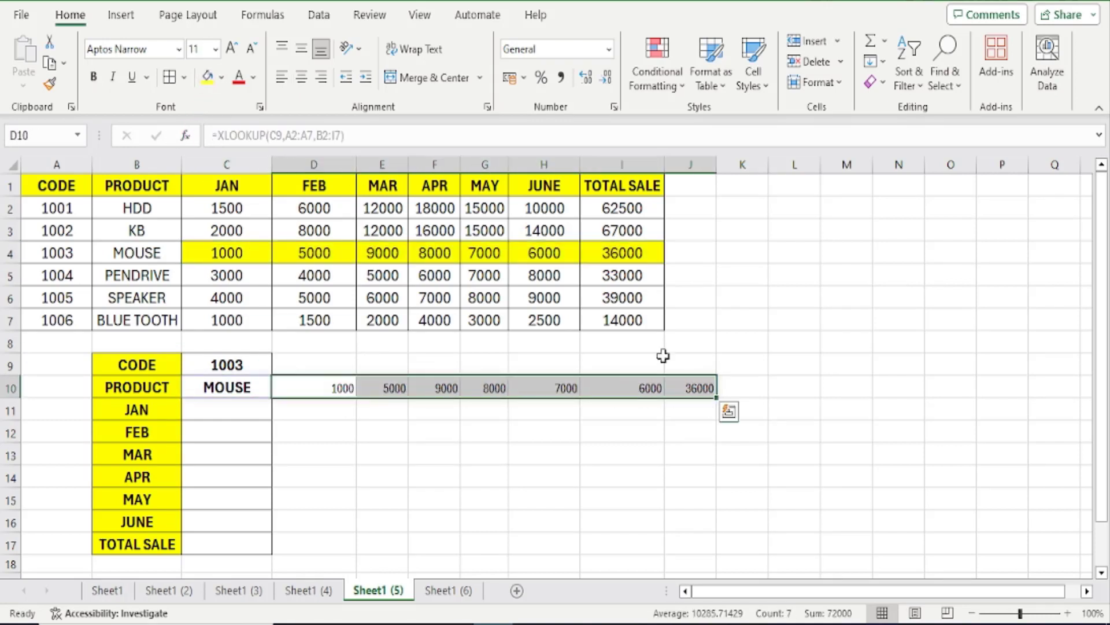
click(214, 51)
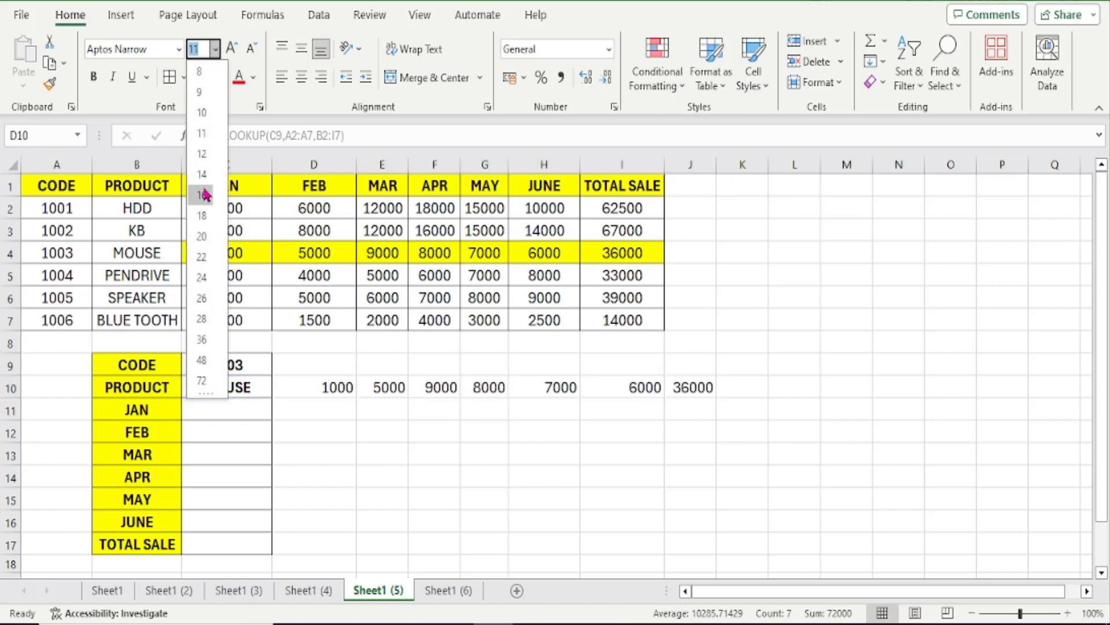
click(201, 166)
click(430, 475)
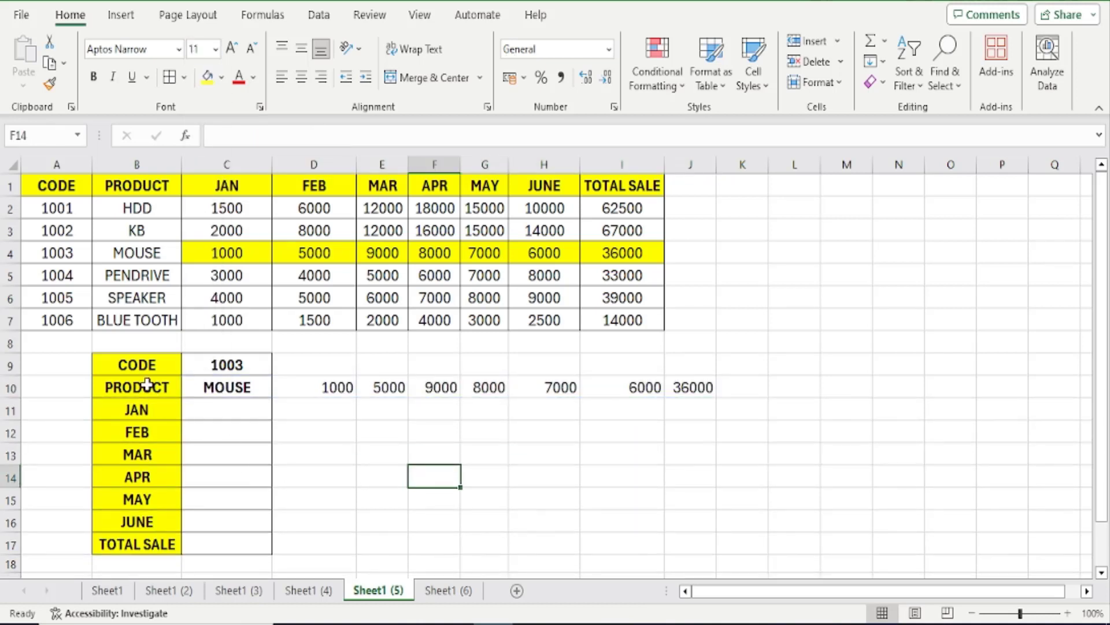
Step: Set the lookup code in C9 to 1006 and compare the horizontal result with the BLUE TOOTH row of the sales table
drag(223, 396, 222, 561)
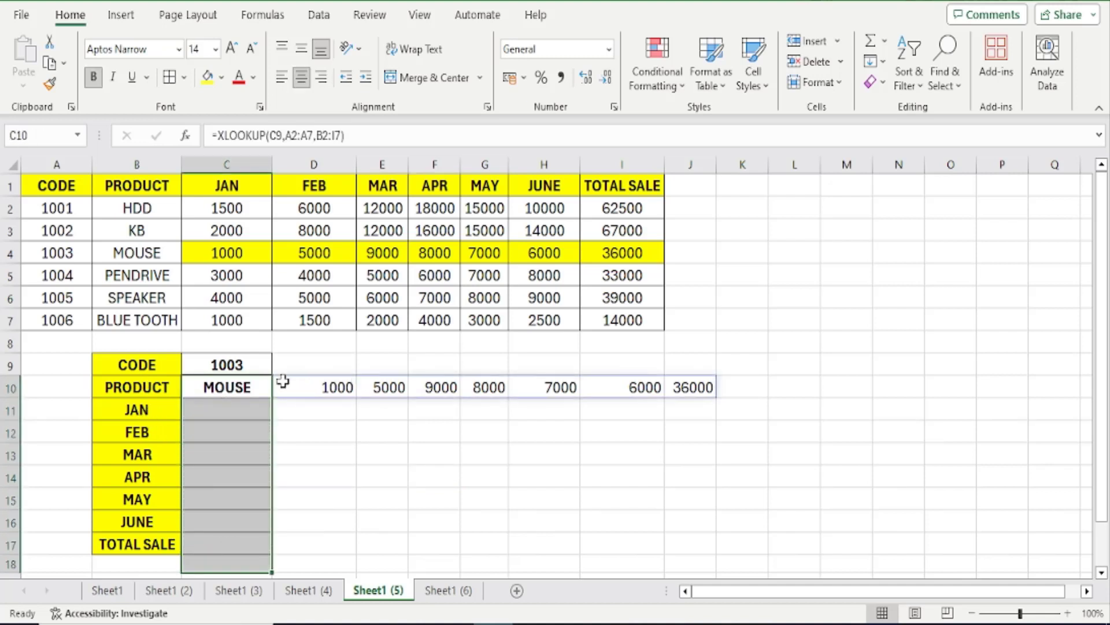
drag(285, 383, 746, 400)
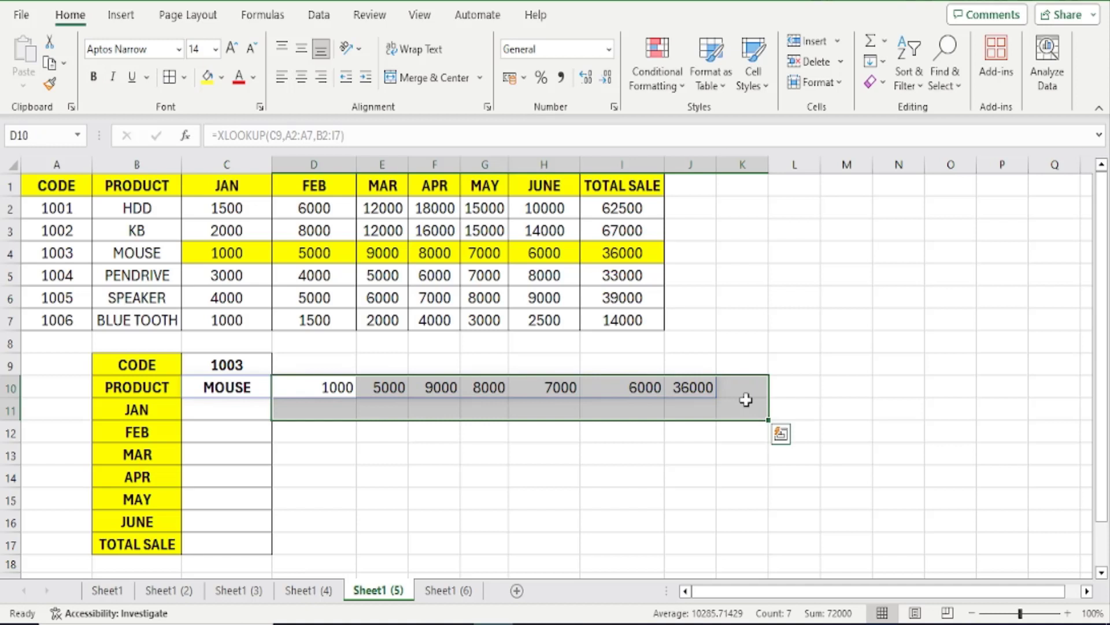
click(327, 478)
click(227, 365)
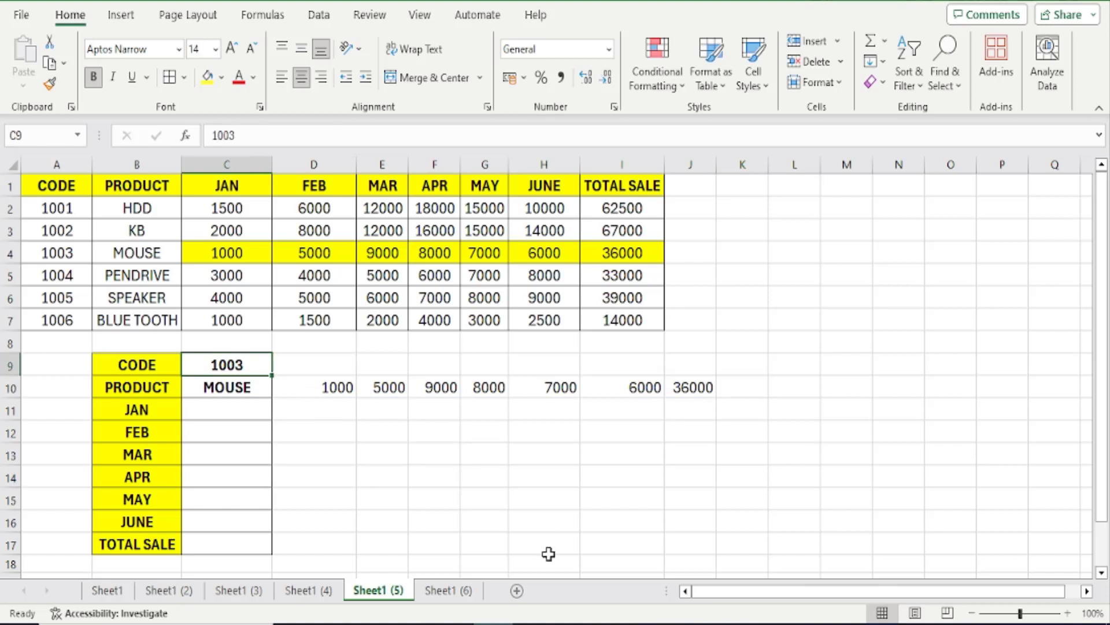
text(1006)
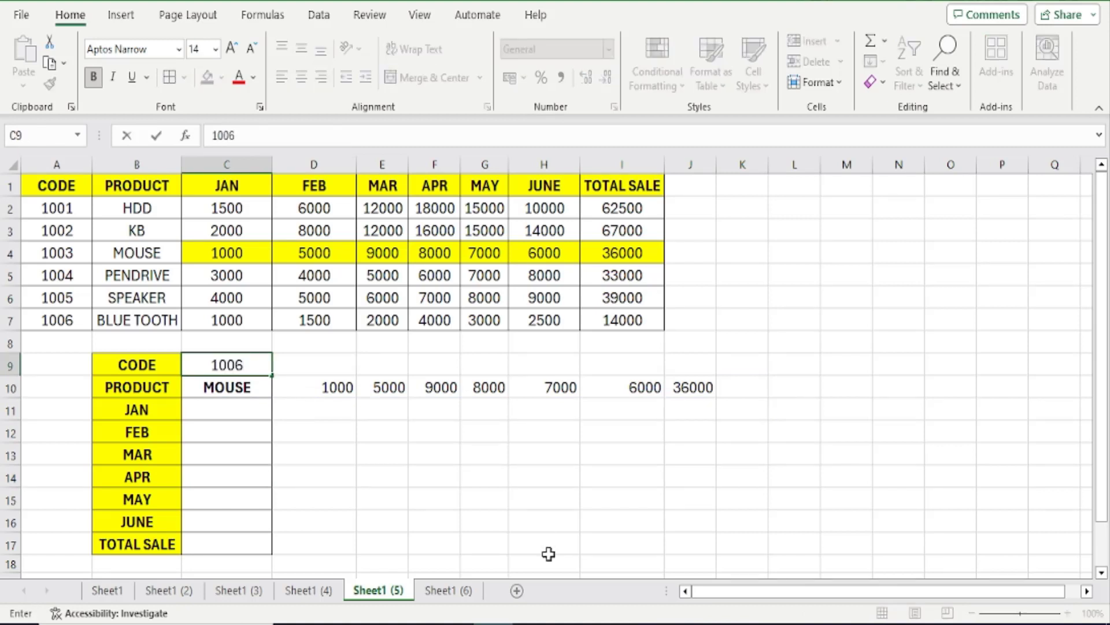
key(Return)
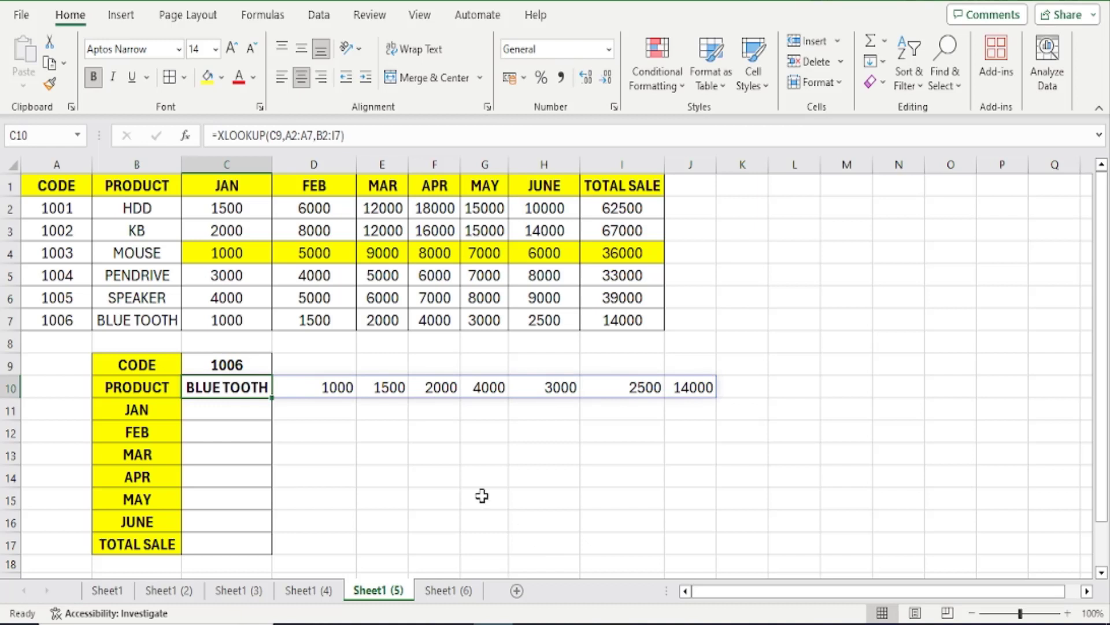
drag(228, 322, 618, 320)
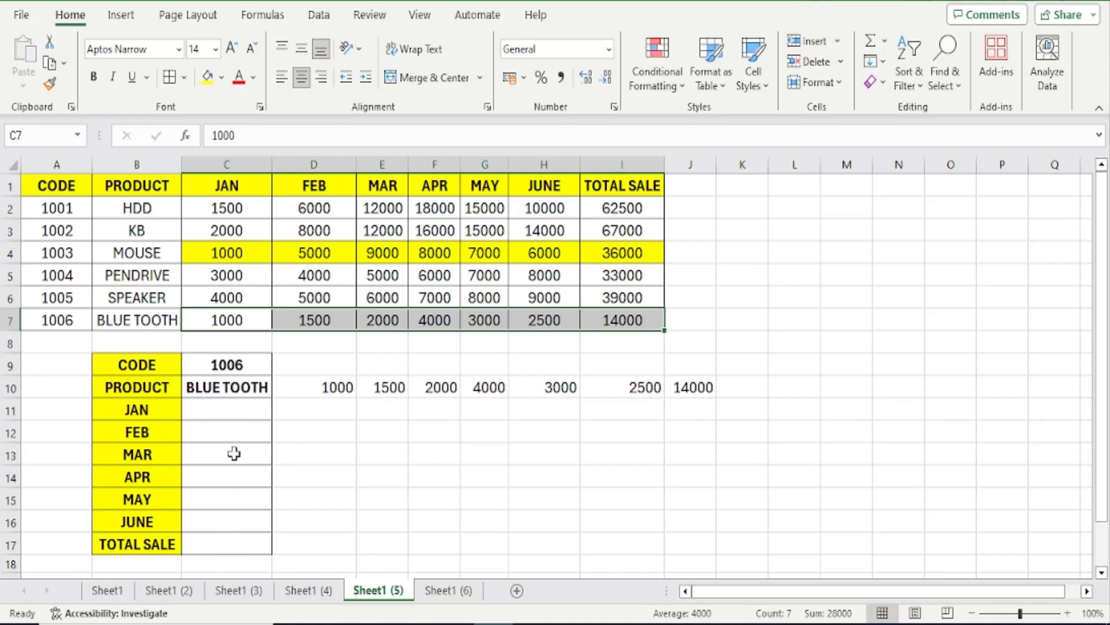
Step: Wrap the product lookup formula in C10 in TRANSPOSE, making it =TRANSPOSE(XLOOKUP(C9,A2:A7,B2:I7))
click(227, 388)
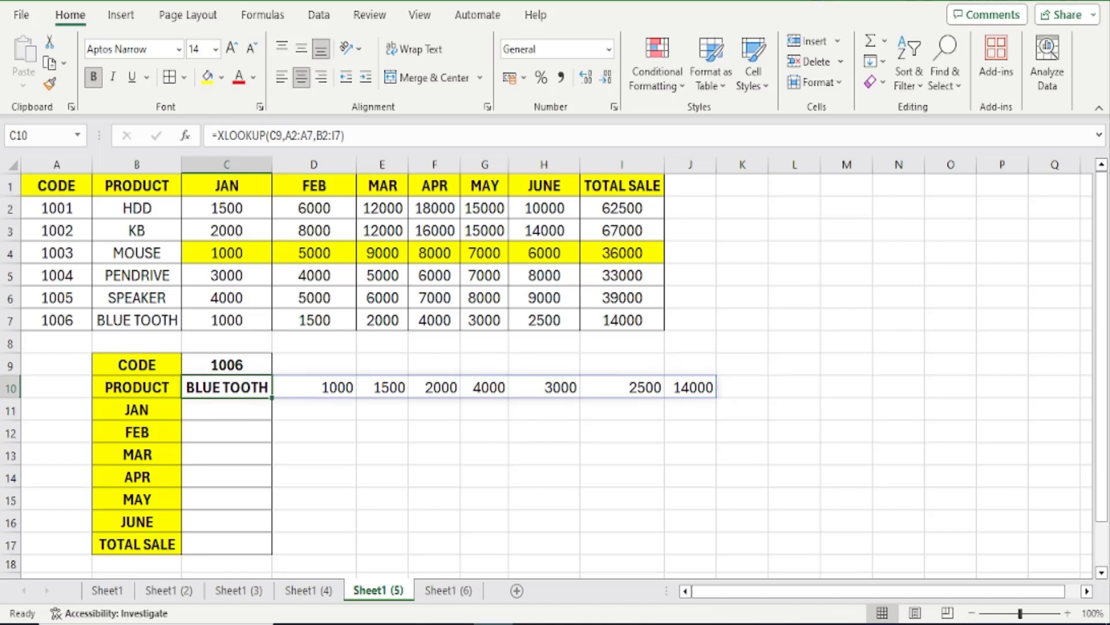
key(F2)
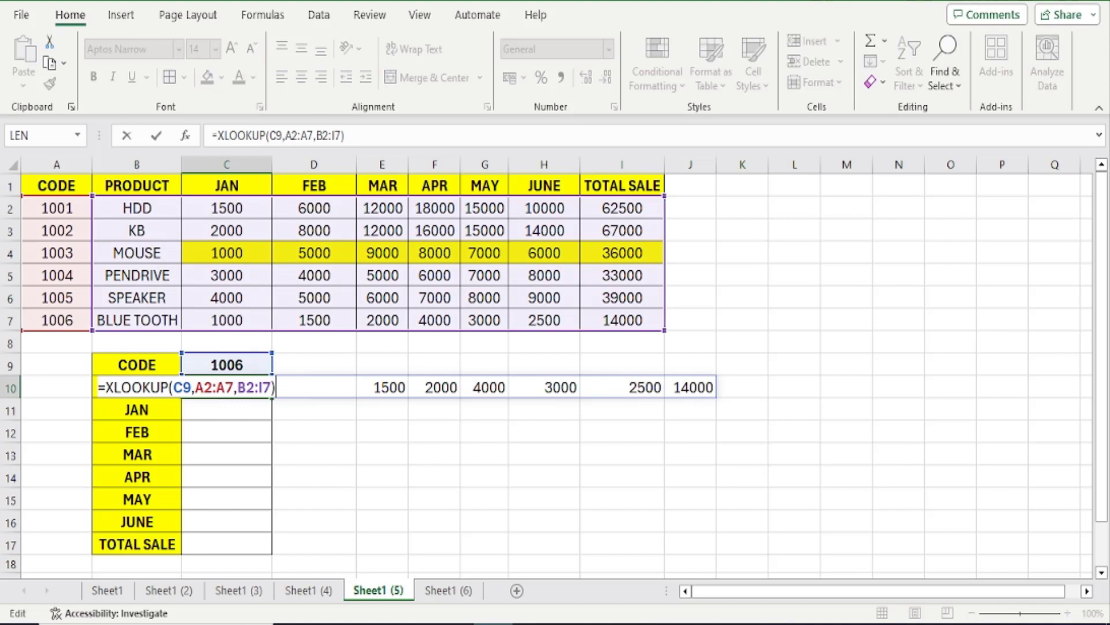
click(106, 384)
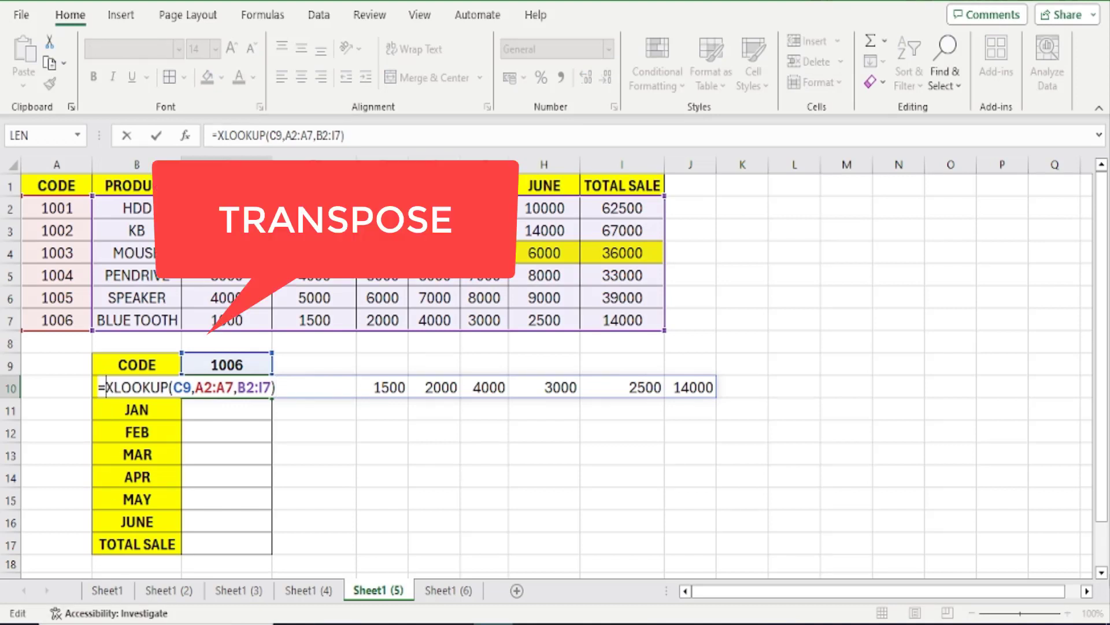
text(TRANS)
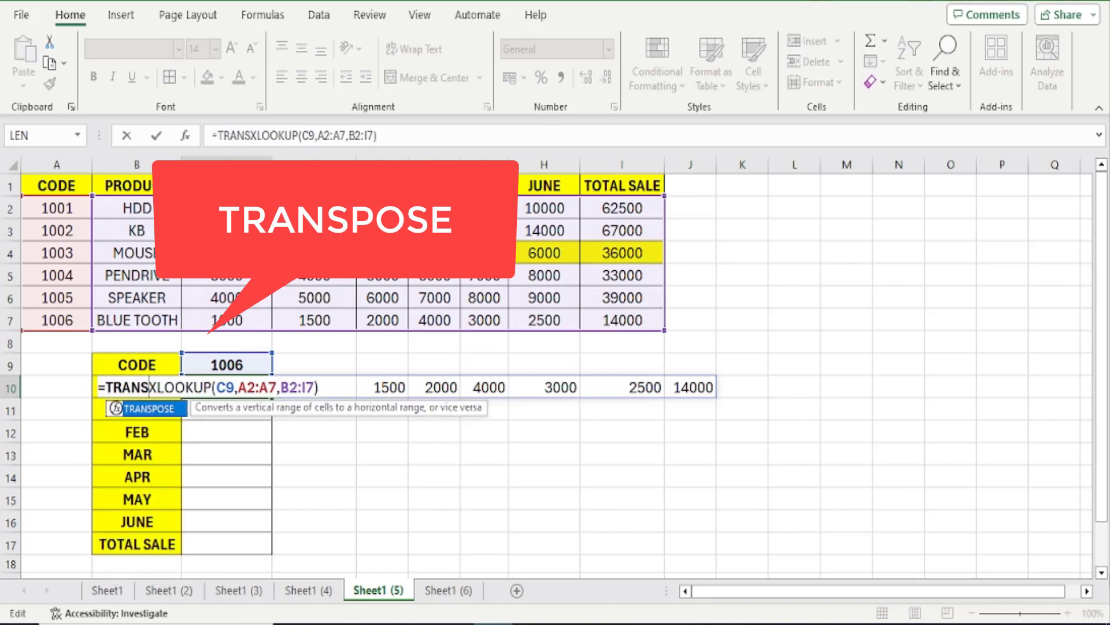
text(POSE)
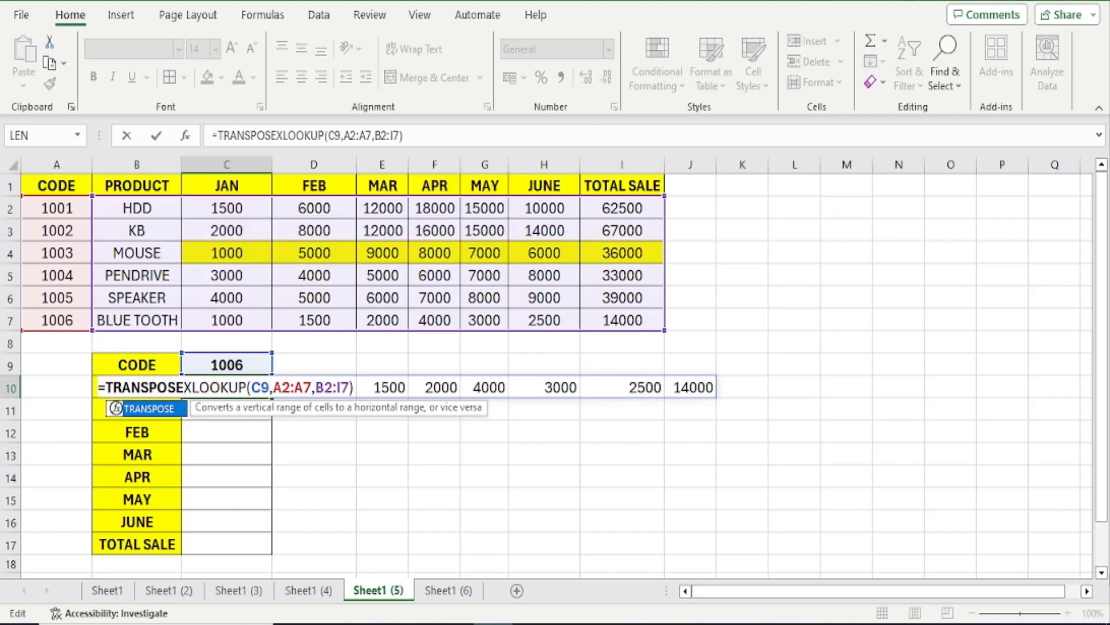
text(()
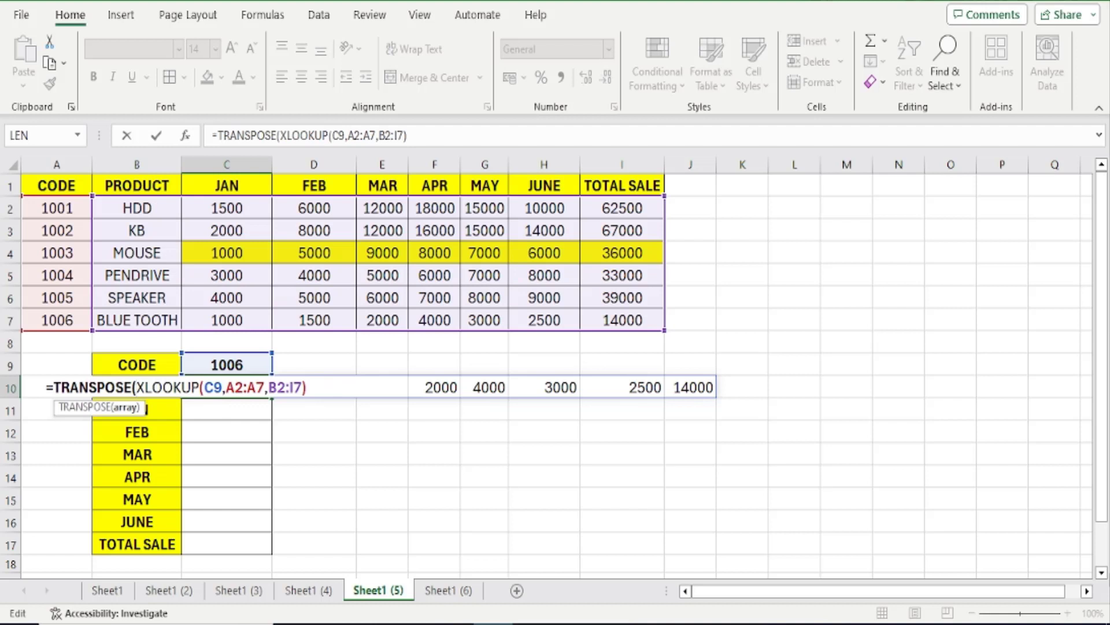
key(Right)
key(Right)
key(Right)
key(Right)
key(Right)
key(Right)
key(Right)
key(Right)
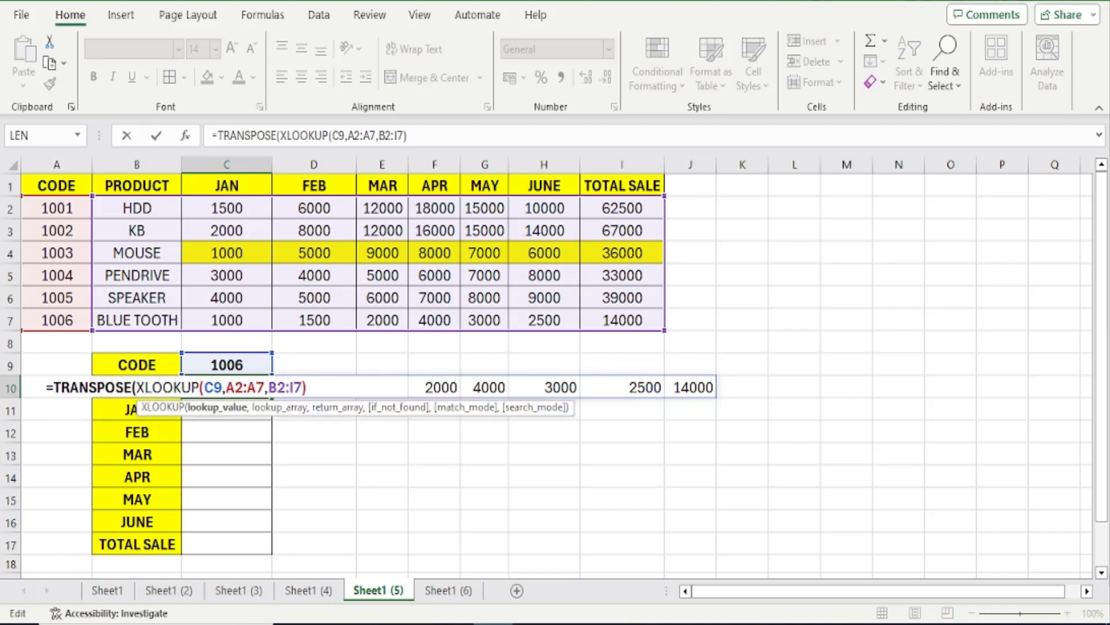
key(Right)
key(Right)
key(Right)
key(Right)
key(Right)
key(Right)
key(Right)
key(Right)
key(Right)
key(Right)
key(Right)
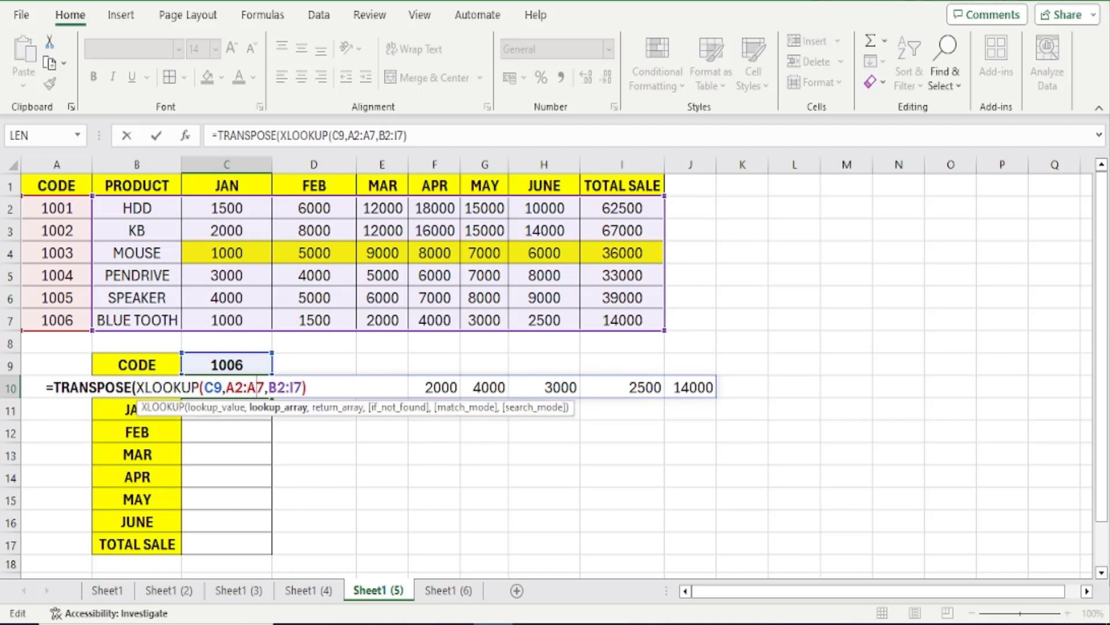
key(Right)
key(Right)
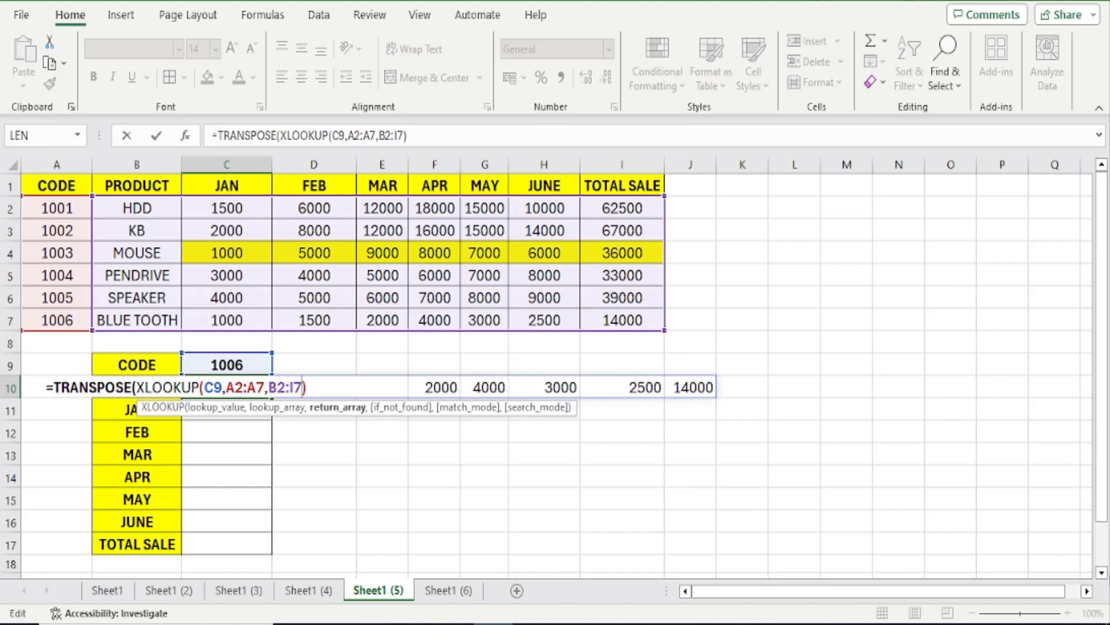
key(Right)
text())
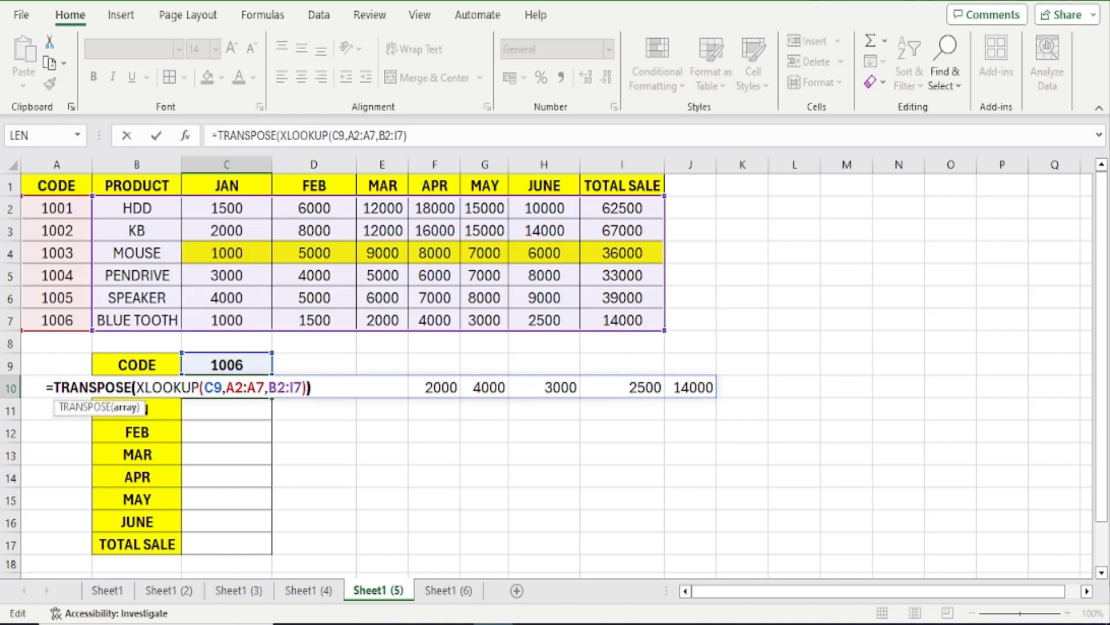
key(Return)
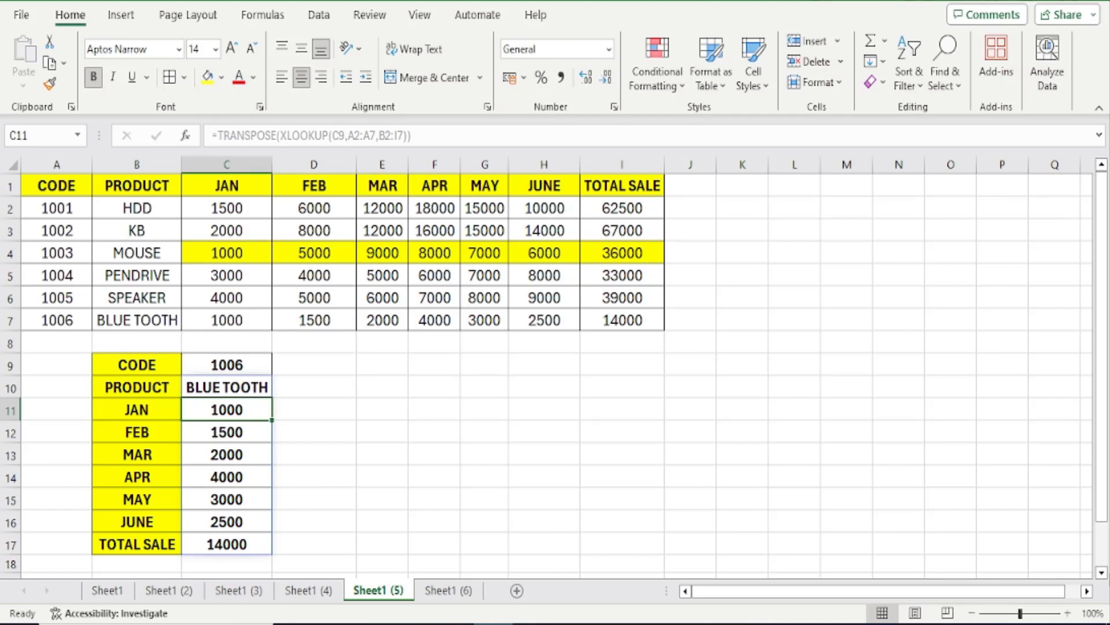
Step: Set the lookup code in C9 to 1001
key(Up)
key(Up)
text(1001)
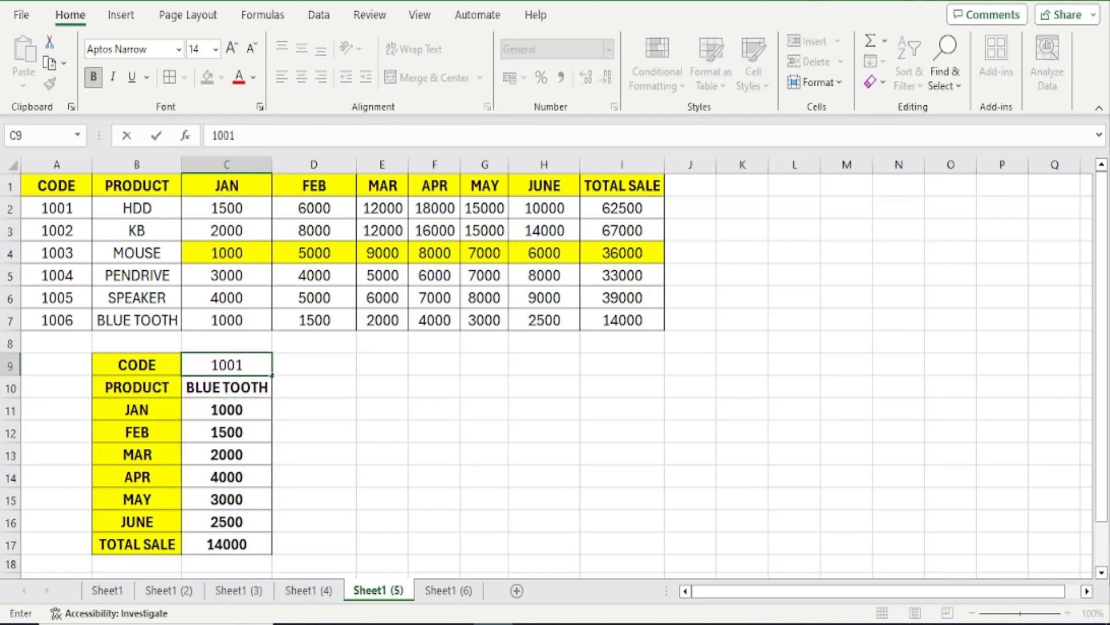
key(Return)
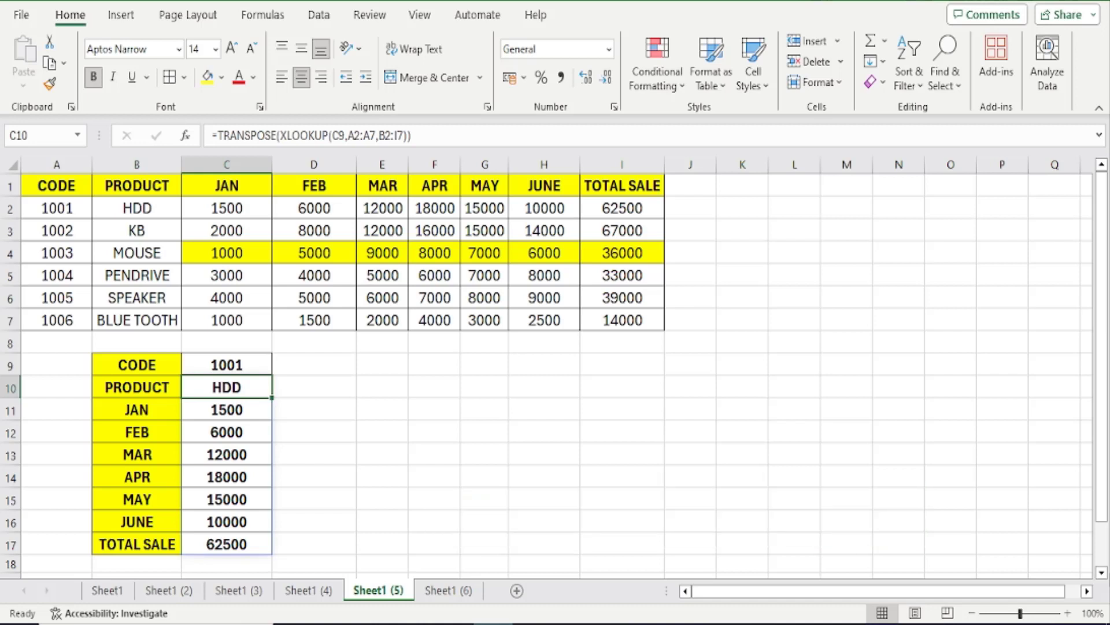
Step: Compare the code and product criteria headers on Sheet1 (4) with the product and month criteria headers on Sheet1 (6)
click(443, 592)
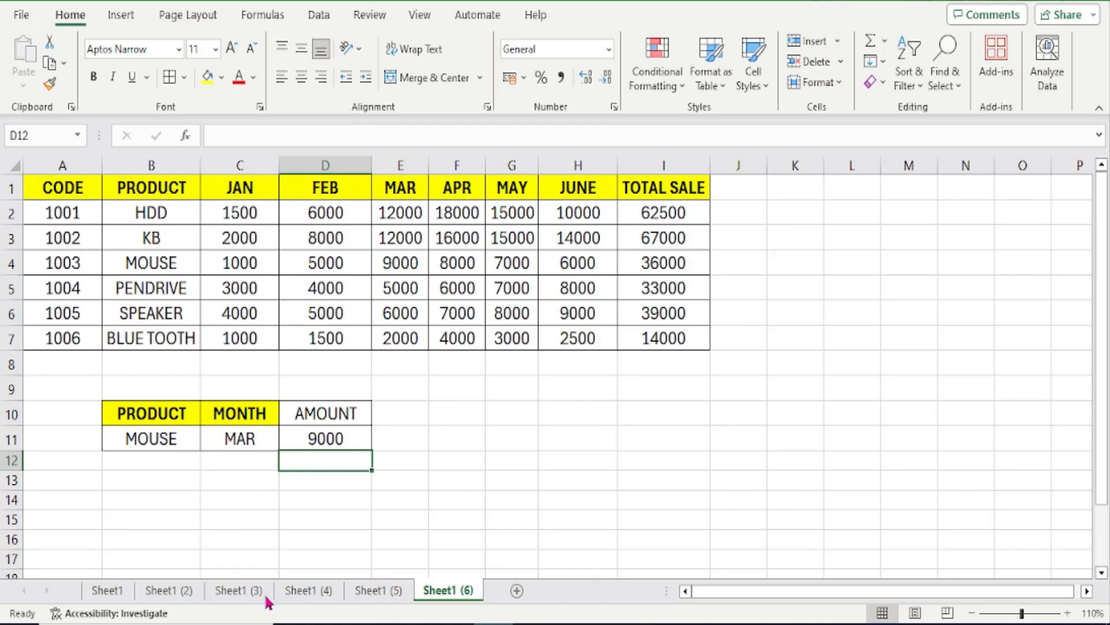
click(315, 587)
click(153, 415)
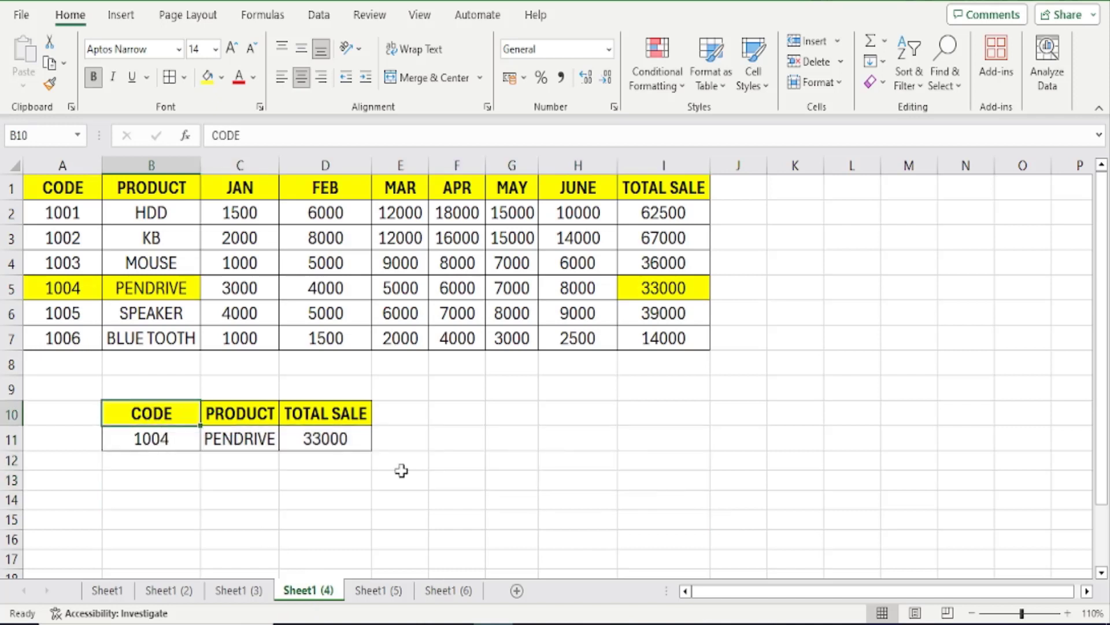
click(272, 417)
click(449, 590)
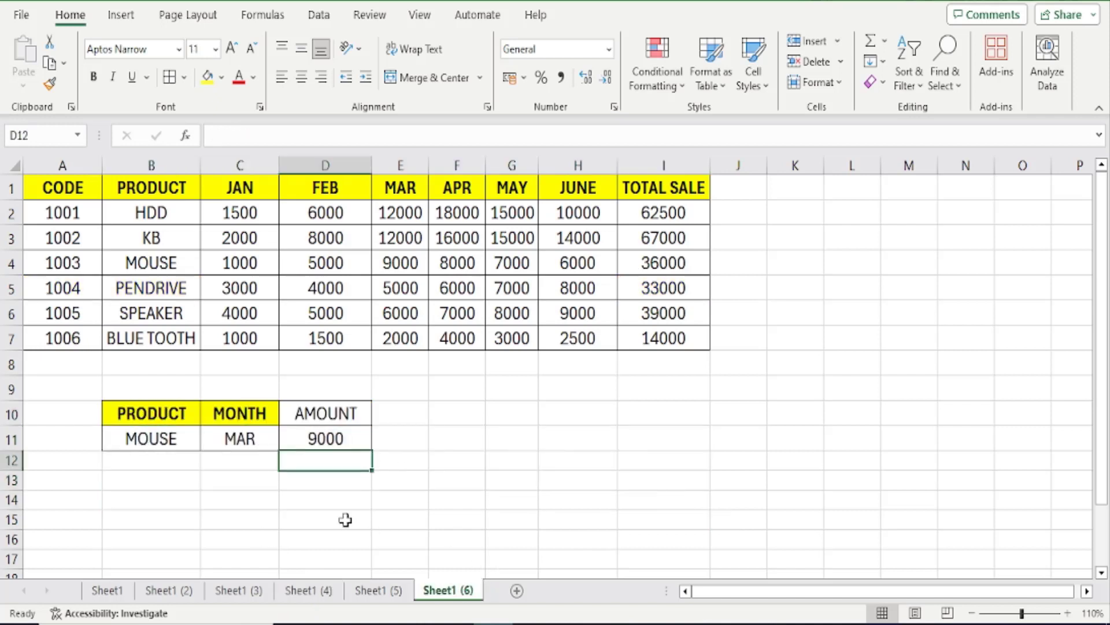
click(159, 415)
click(231, 409)
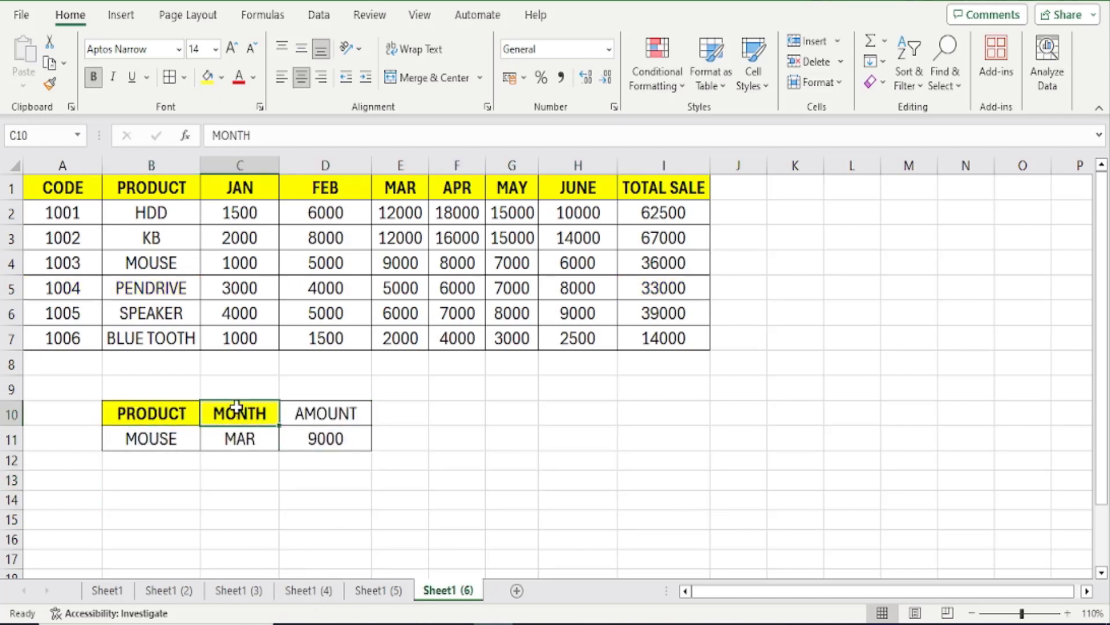
Step: Examine the product, month and amount cells B11:D11 of the lookup table on Sheet1 (6), including the amount formula
click(154, 443)
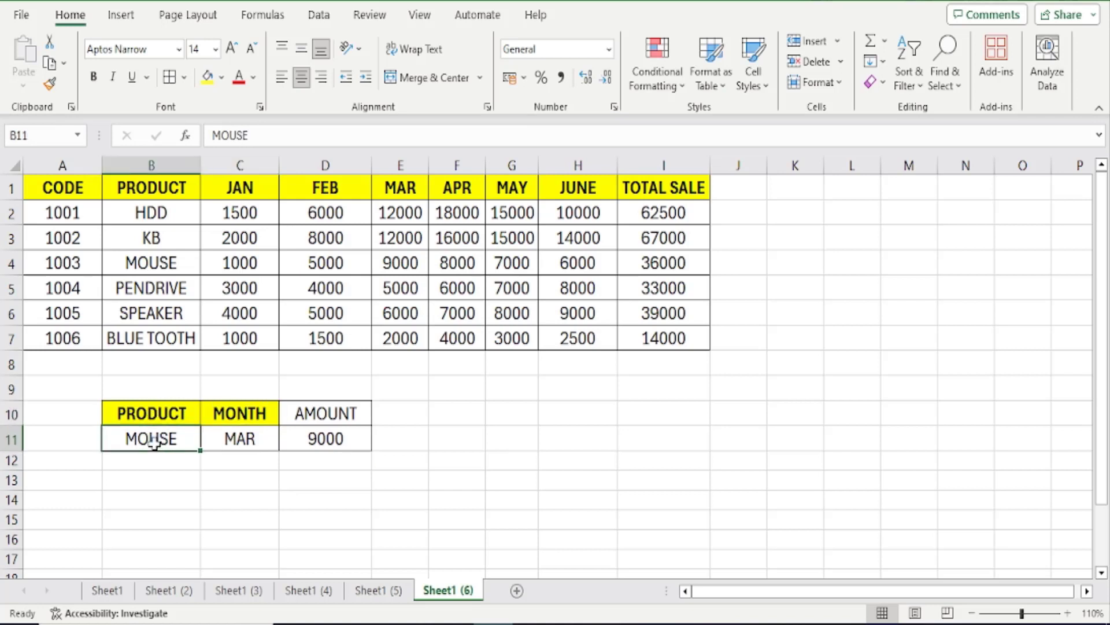
click(261, 440)
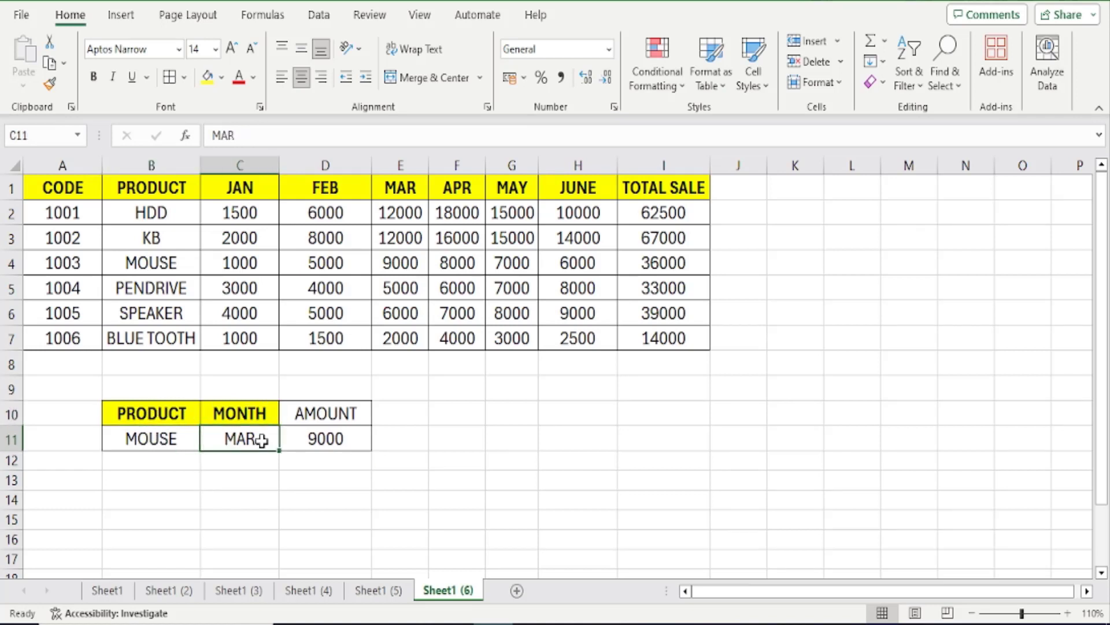
click(324, 439)
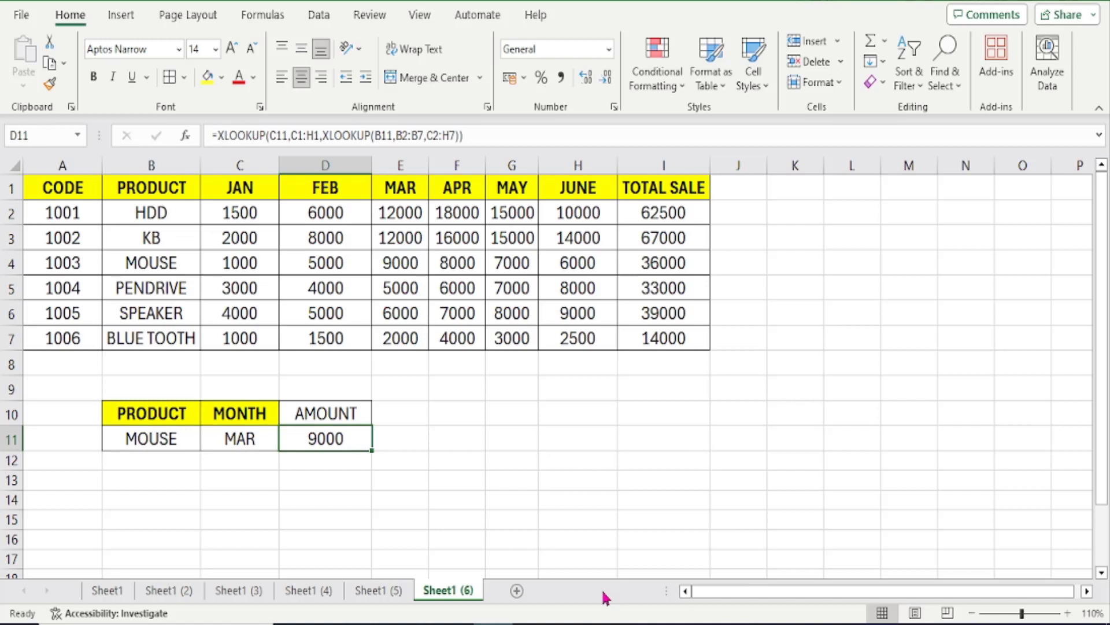
click(173, 449)
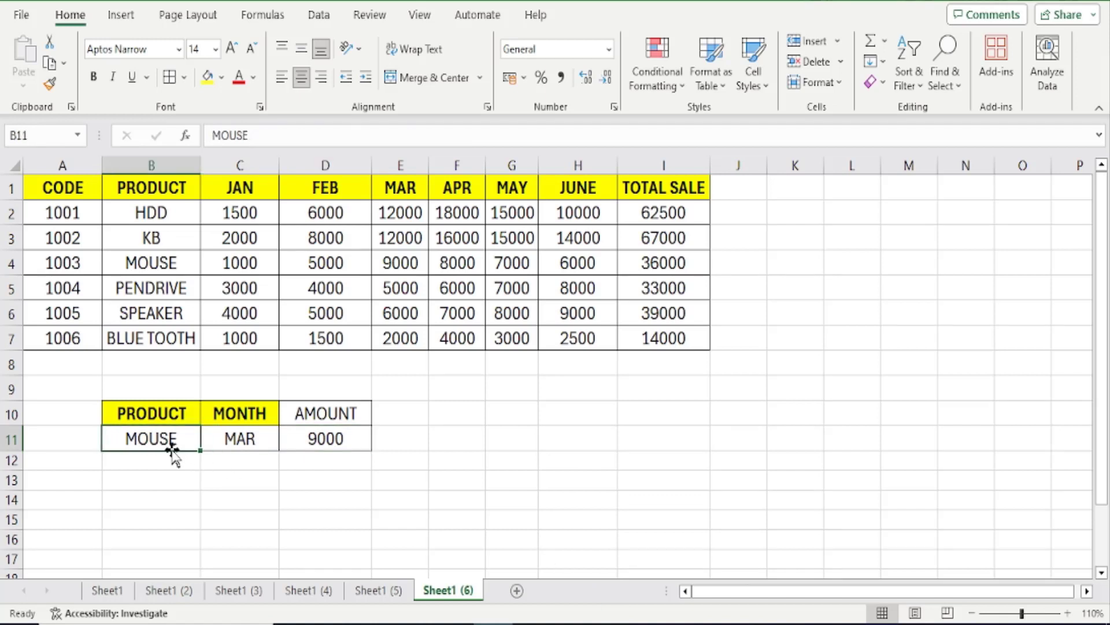
click(241, 441)
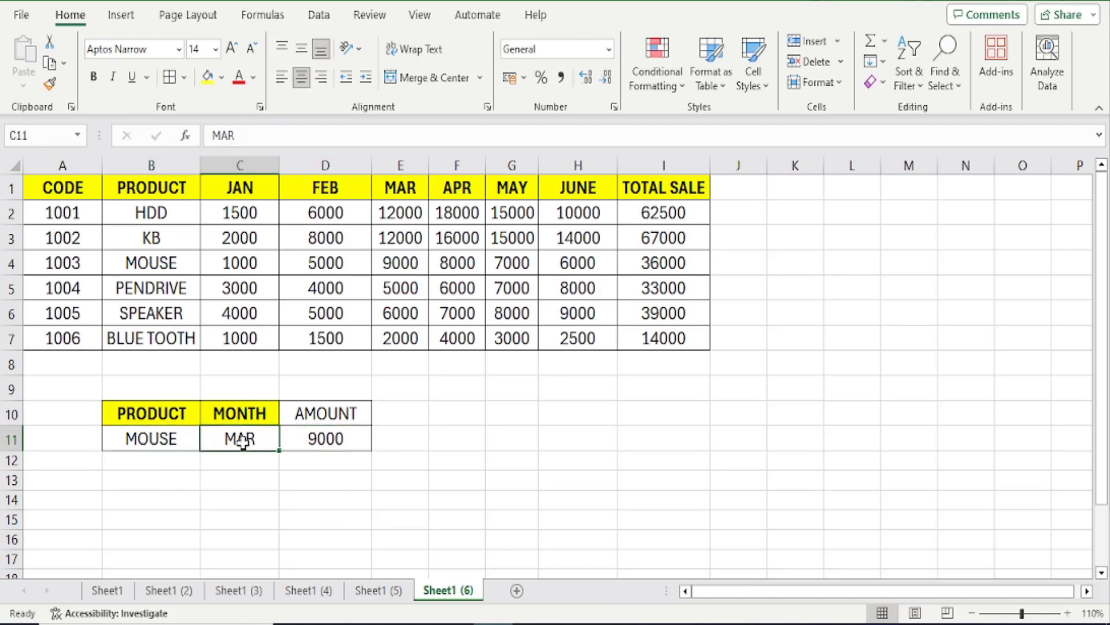
click(310, 436)
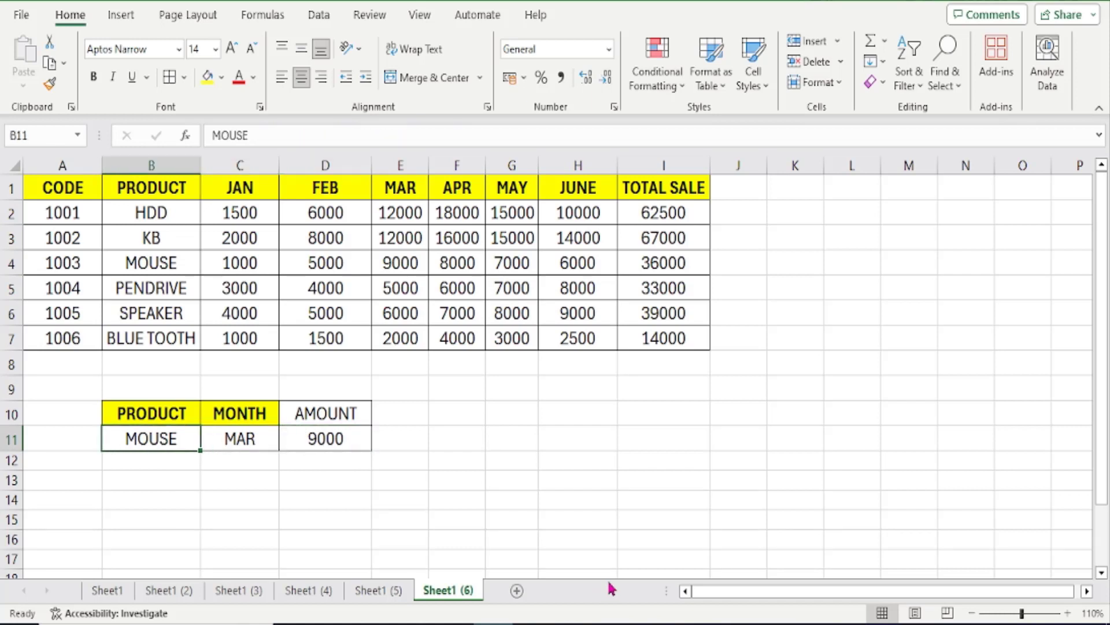
Step: Set the lookup product in B11 to KB and highlight the KB row's MAR value in E3 with a yellow fill
text(KB)
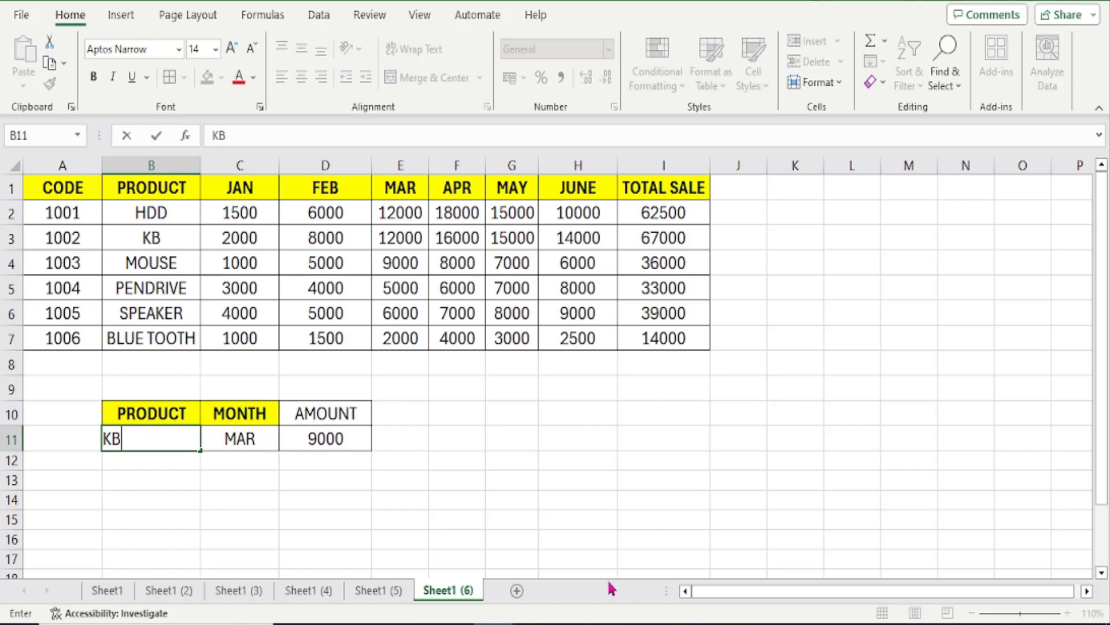
key(Tab)
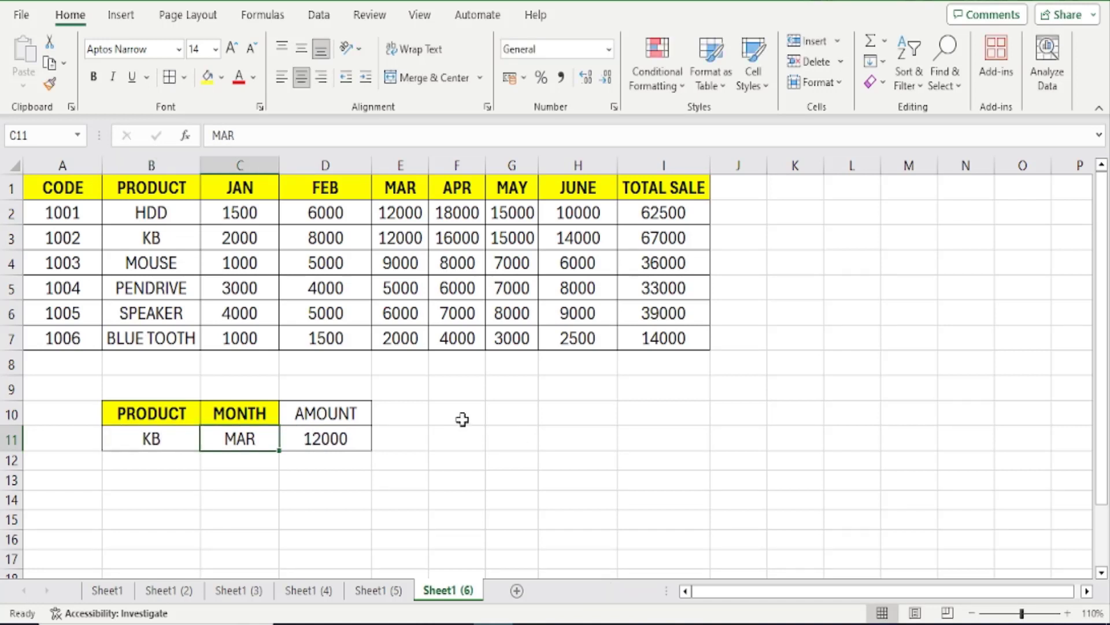
click(408, 238)
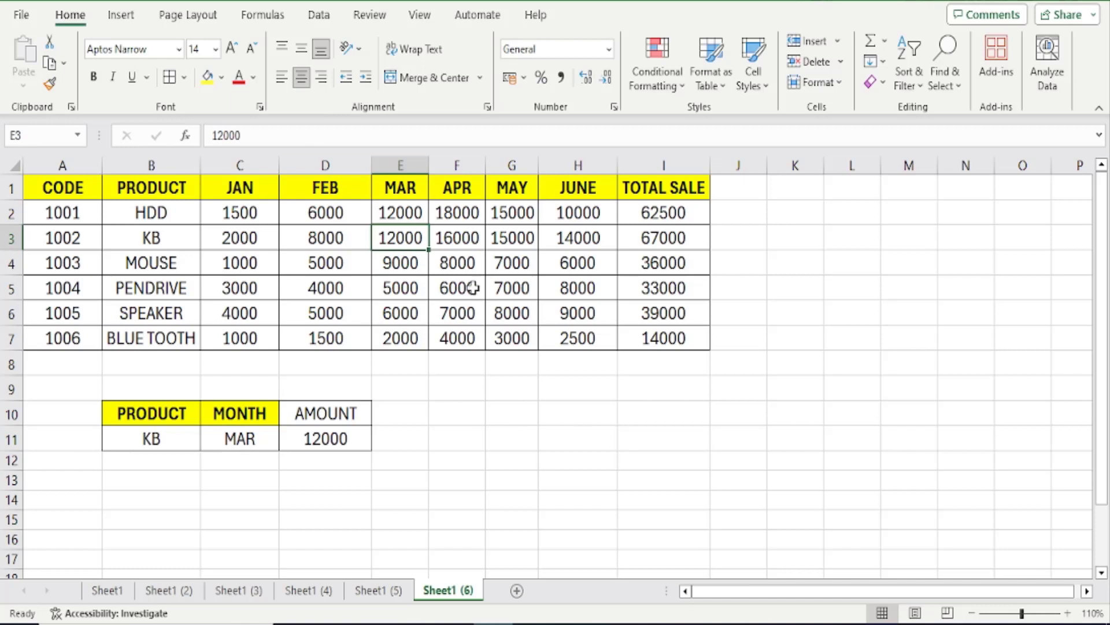
click(209, 80)
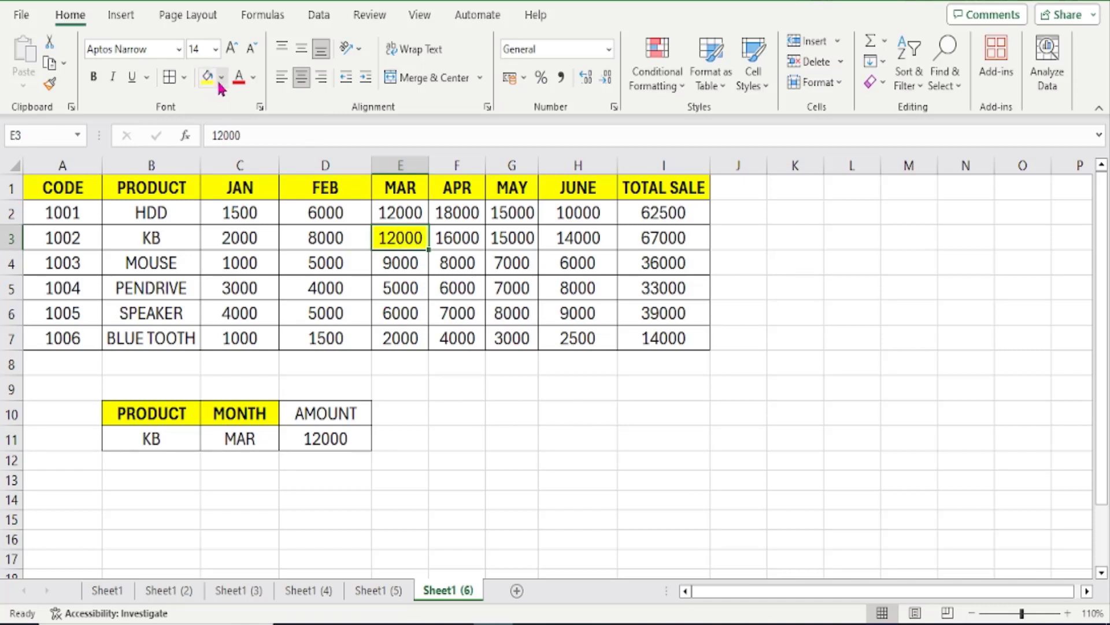
Step: Set the lookup month in C11 to JUNE and highlight the KB row's JUNE value in H3 with a yellow fill
click(223, 438)
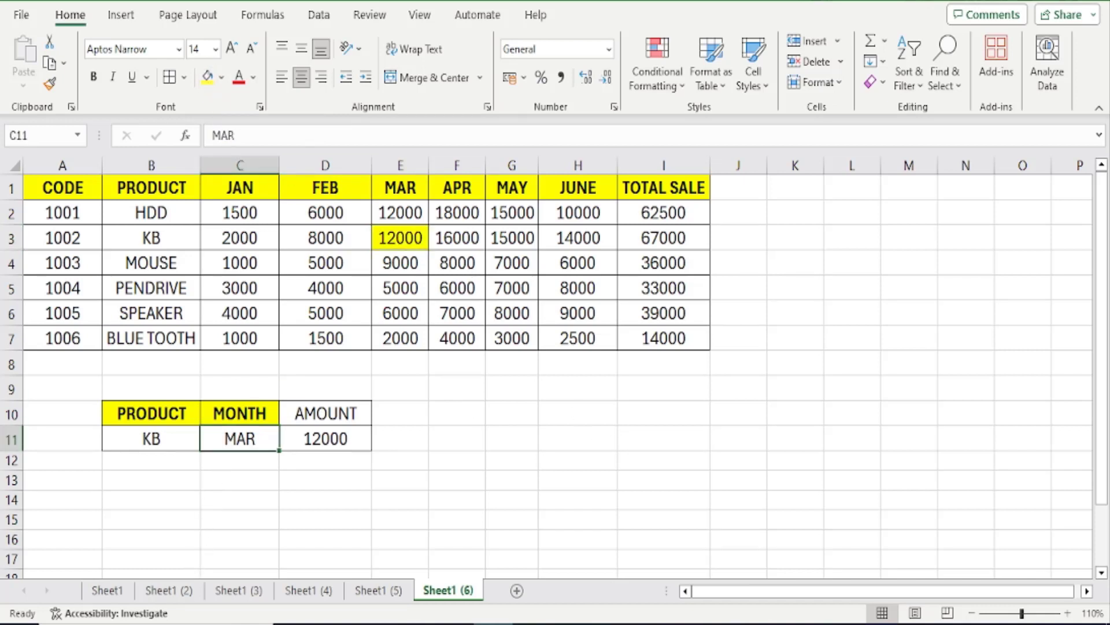
text(JUNE)
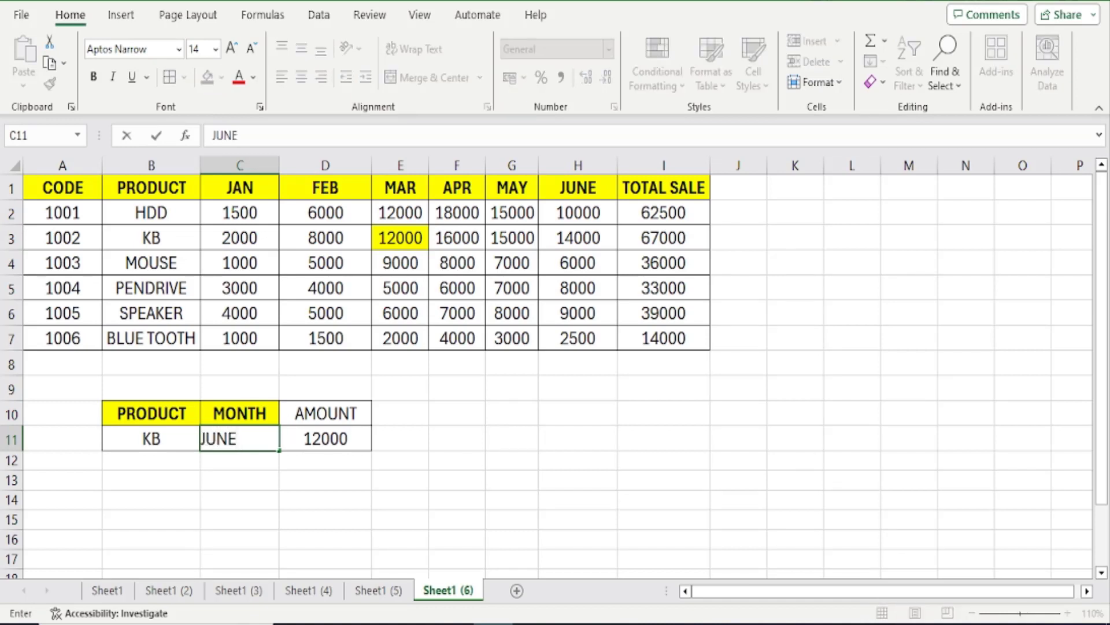
key(Tab)
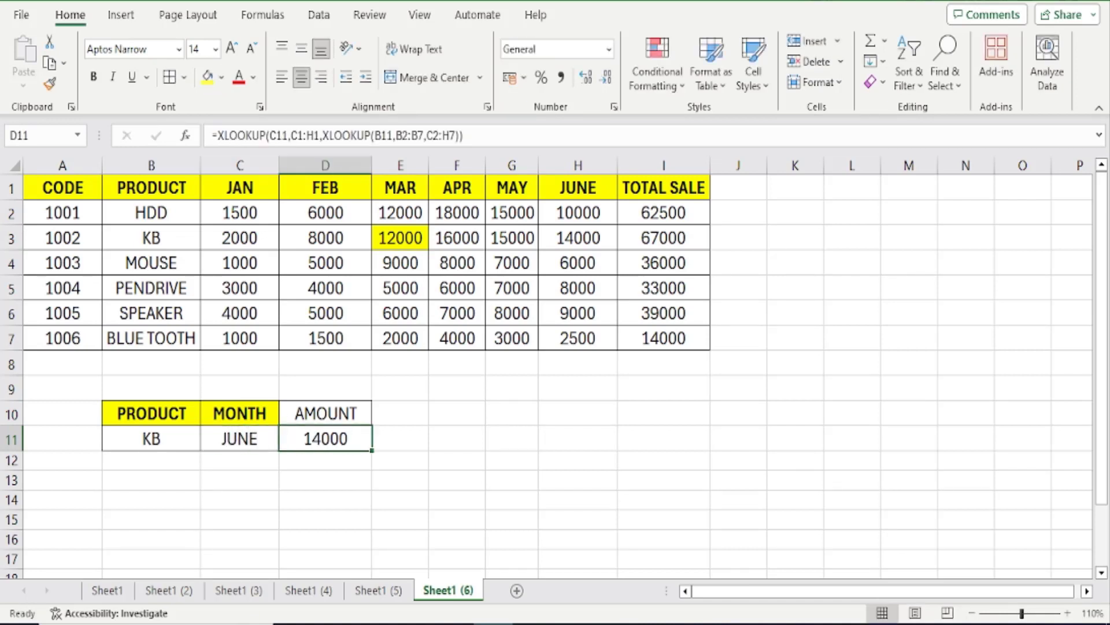
click(556, 240)
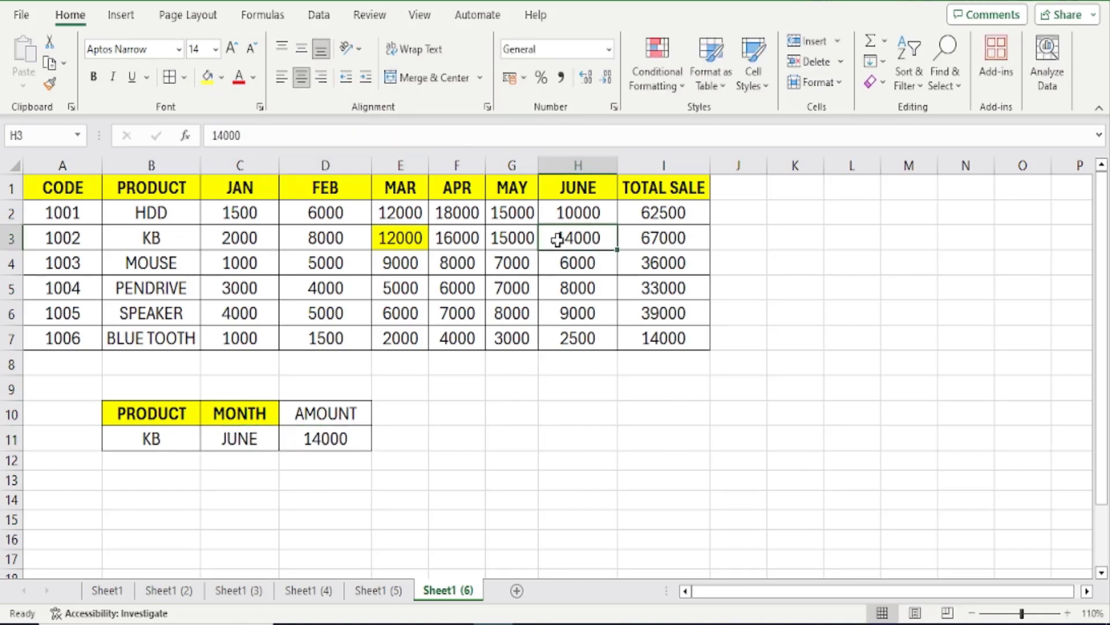
click(207, 77)
Step: Start replacing the amount formula in D11 with an XLOOKUP that uses the product in B11 as lookup value
click(1067, 613)
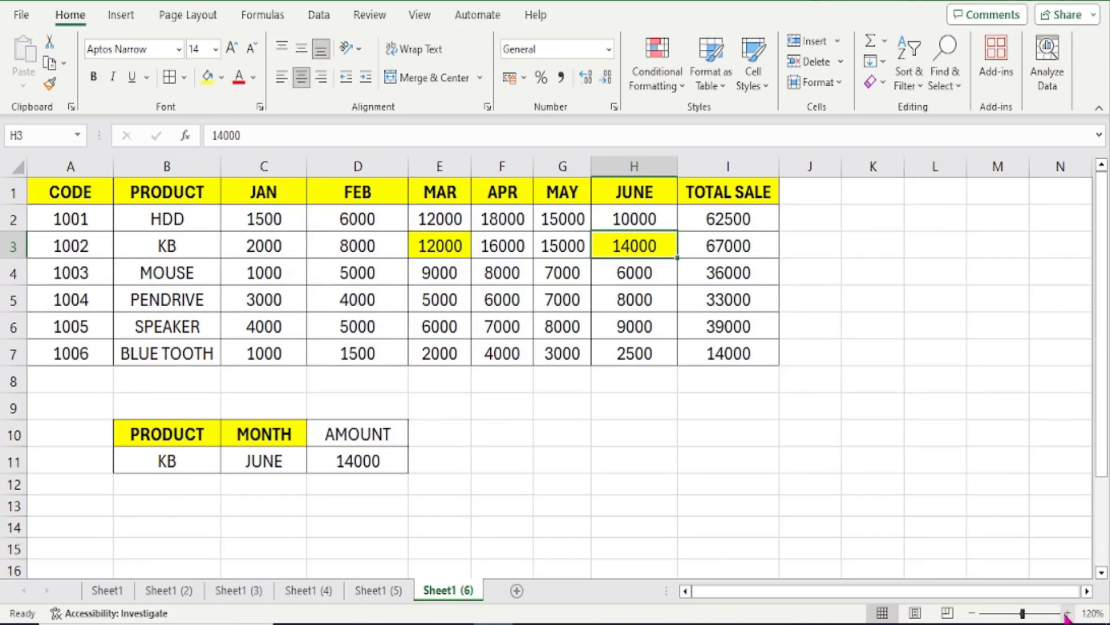
click(1067, 613)
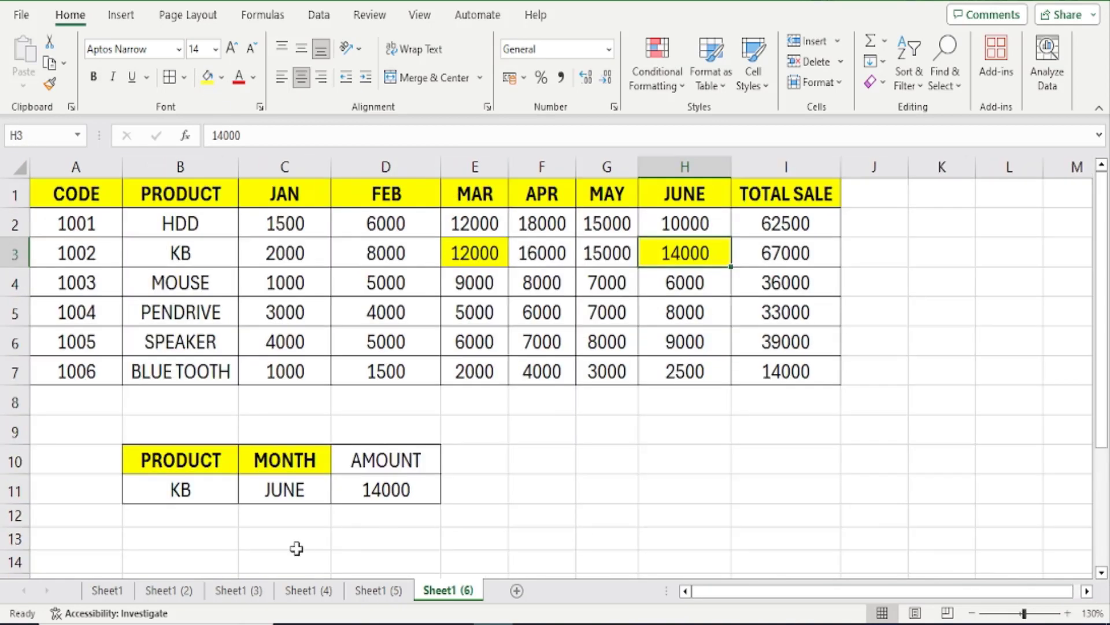
click(364, 483)
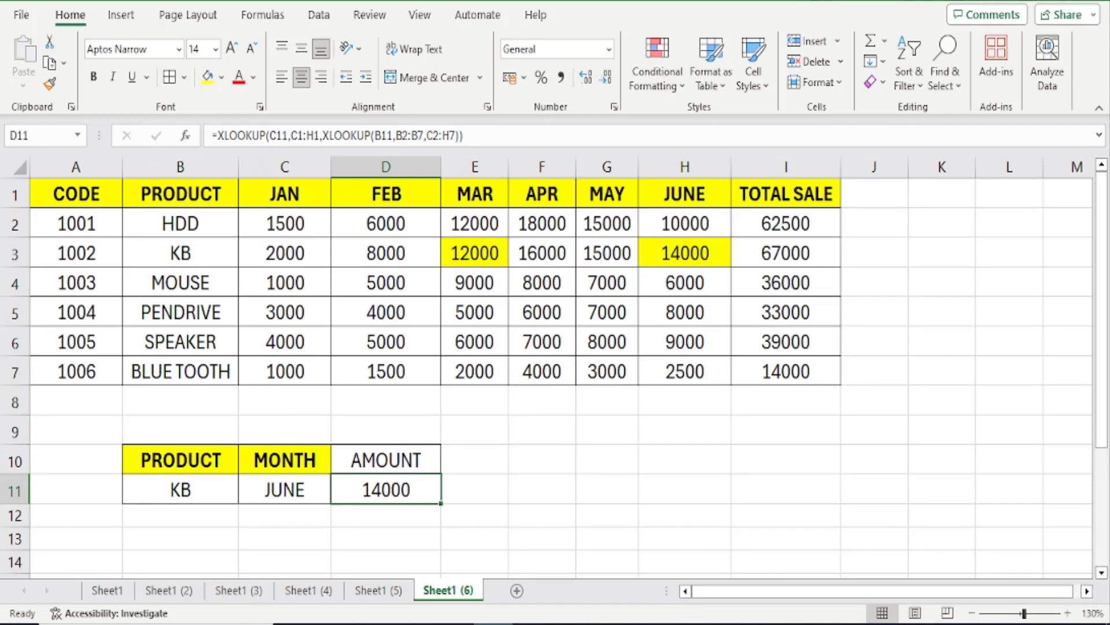
text(=)
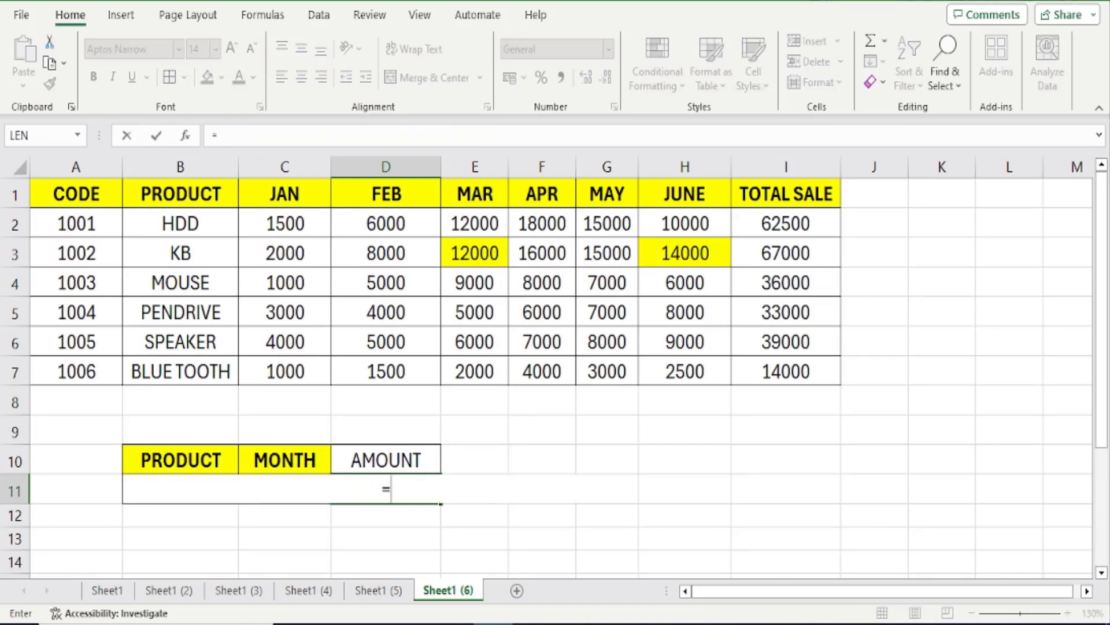
key(Escape)
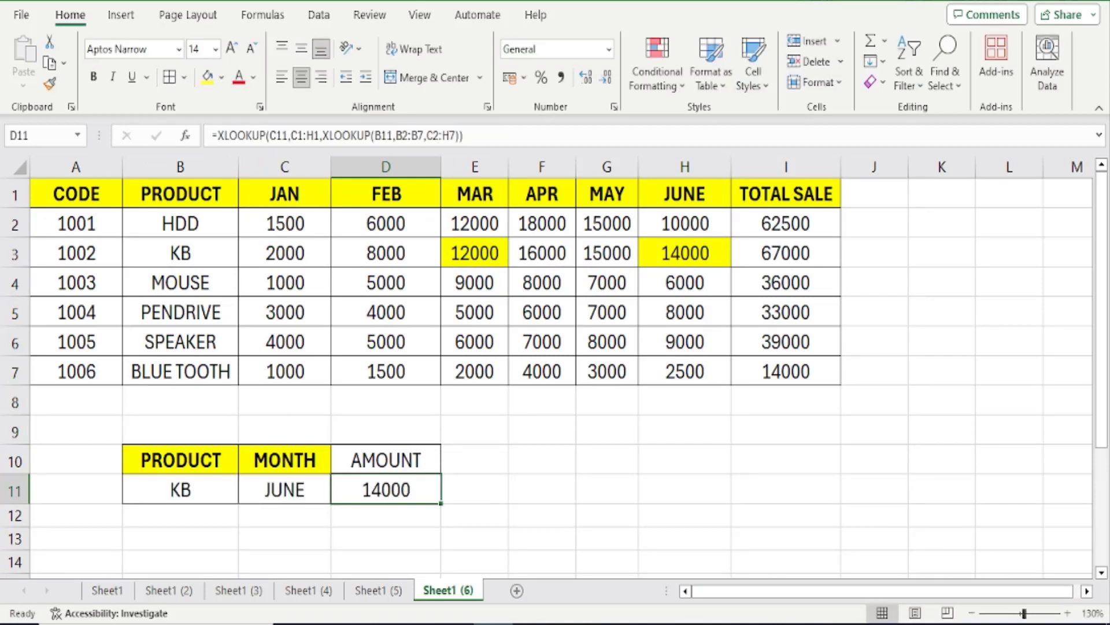
text(=)
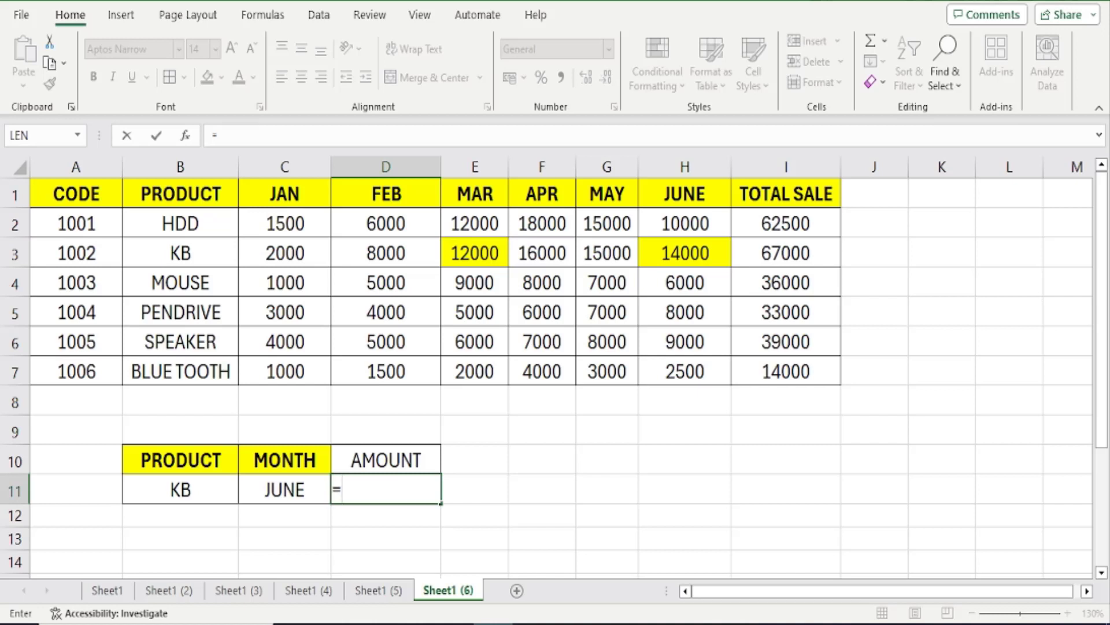
text(XLOOKU)
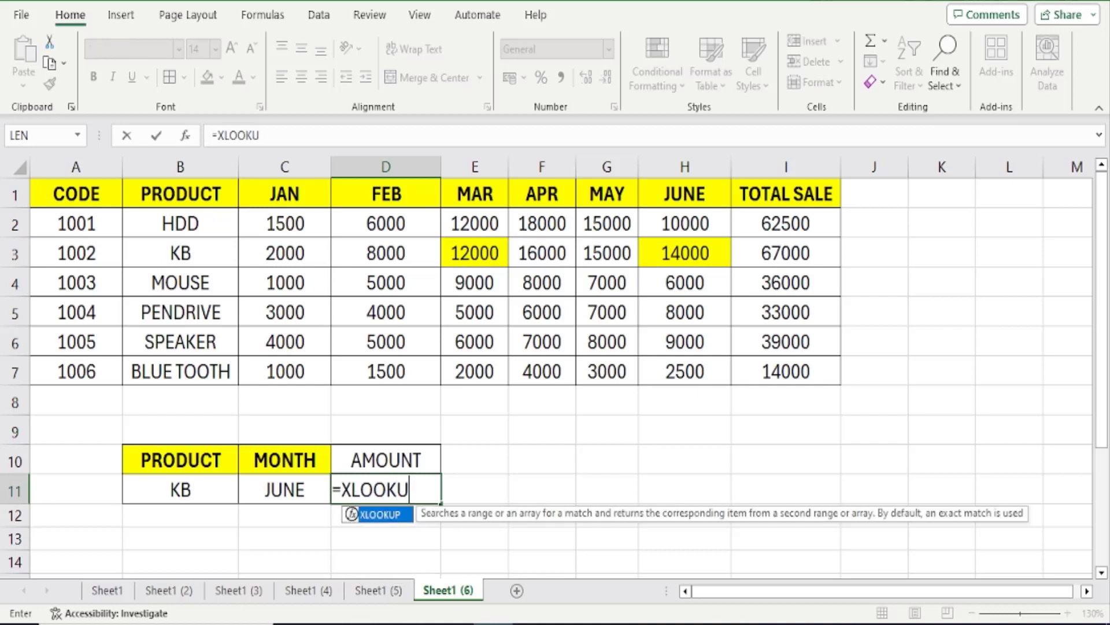
text(P()
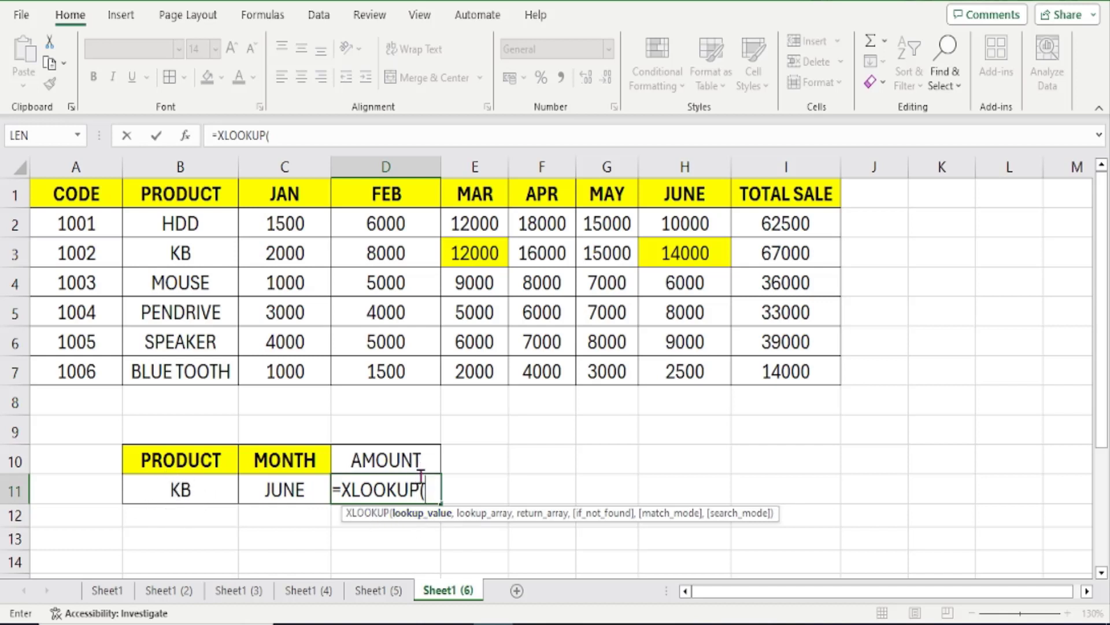
click(184, 490)
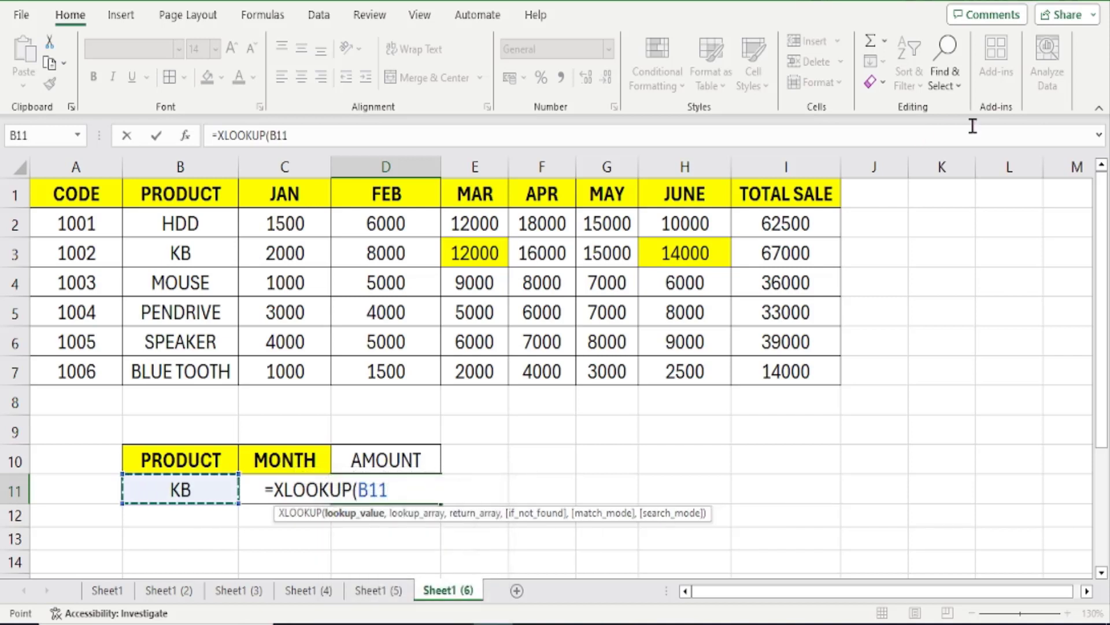
text(,)
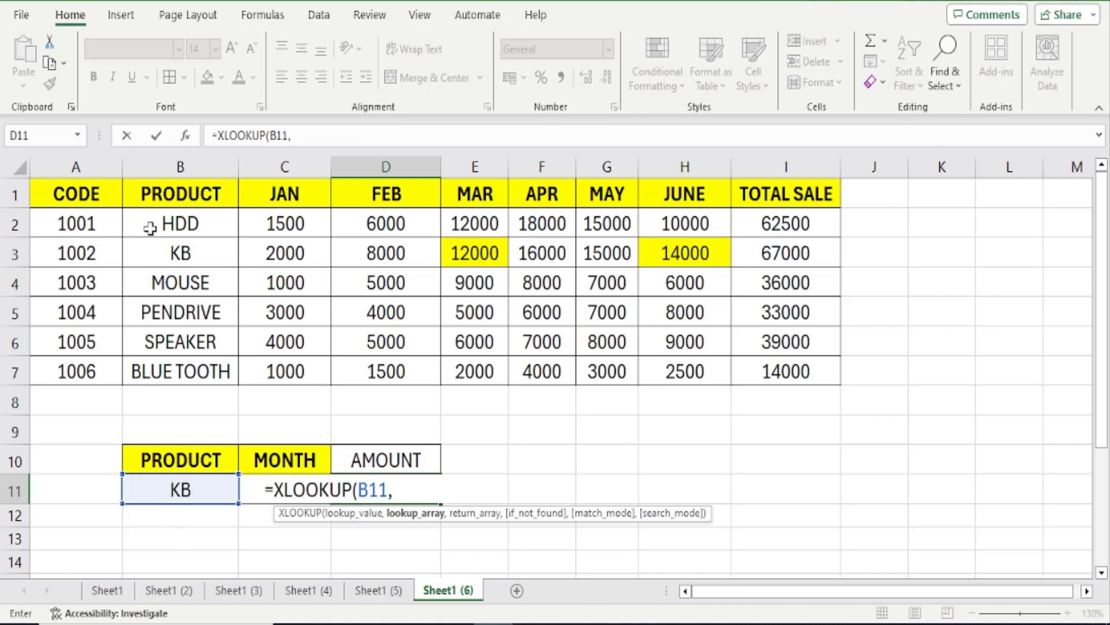
Step: Complete the D11 XLOOKUP with lookup array B2:B7 and return array C2:H7
drag(151, 229, 155, 388)
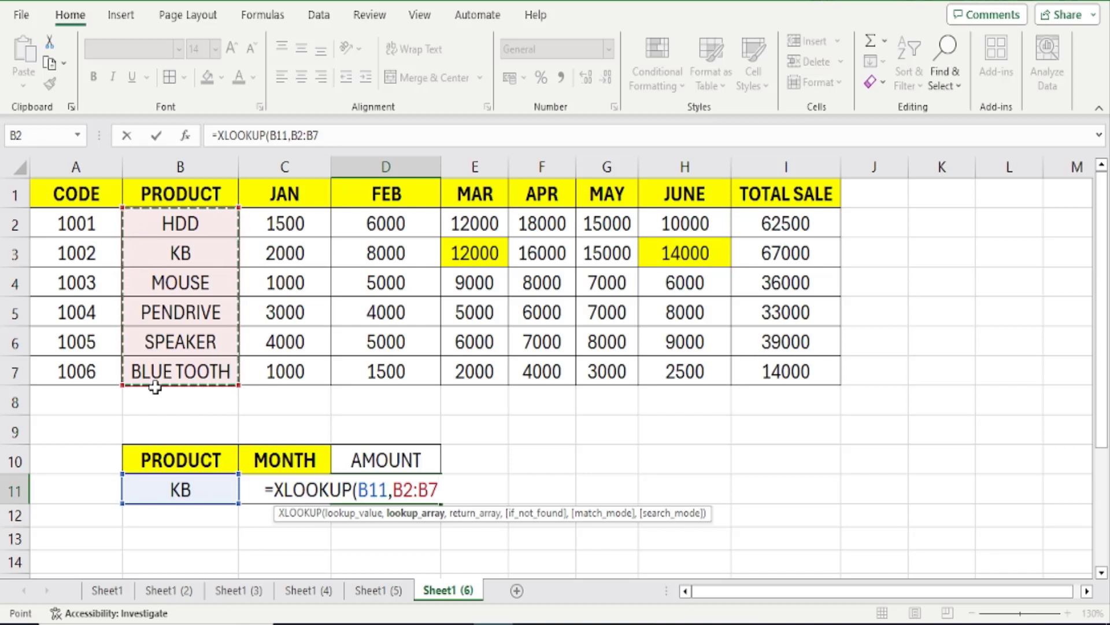
text(,)
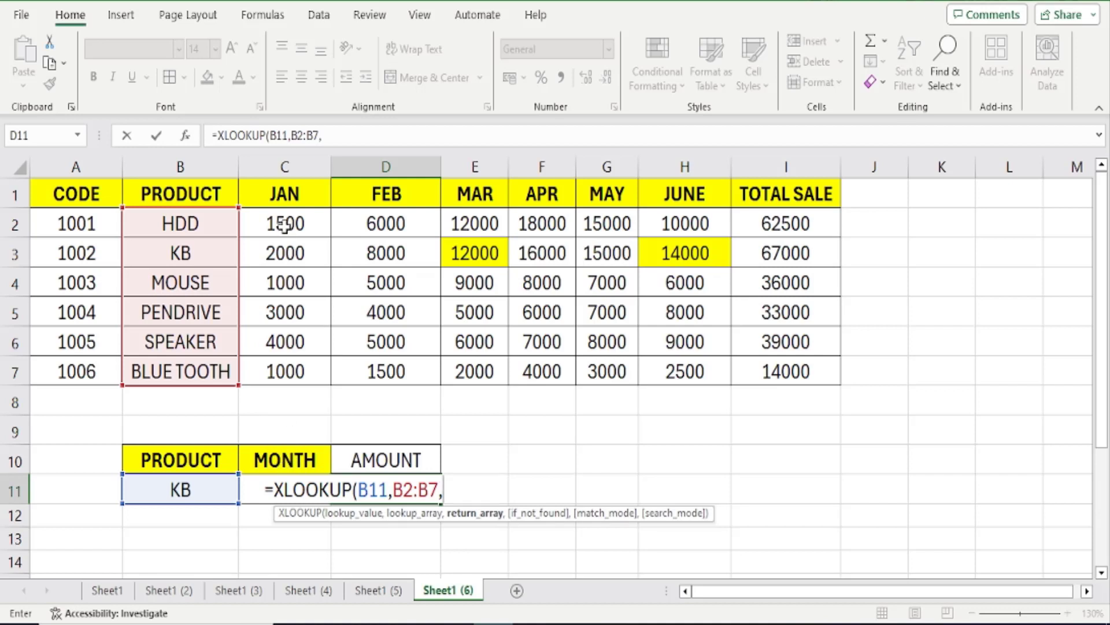
drag(281, 218, 702, 361)
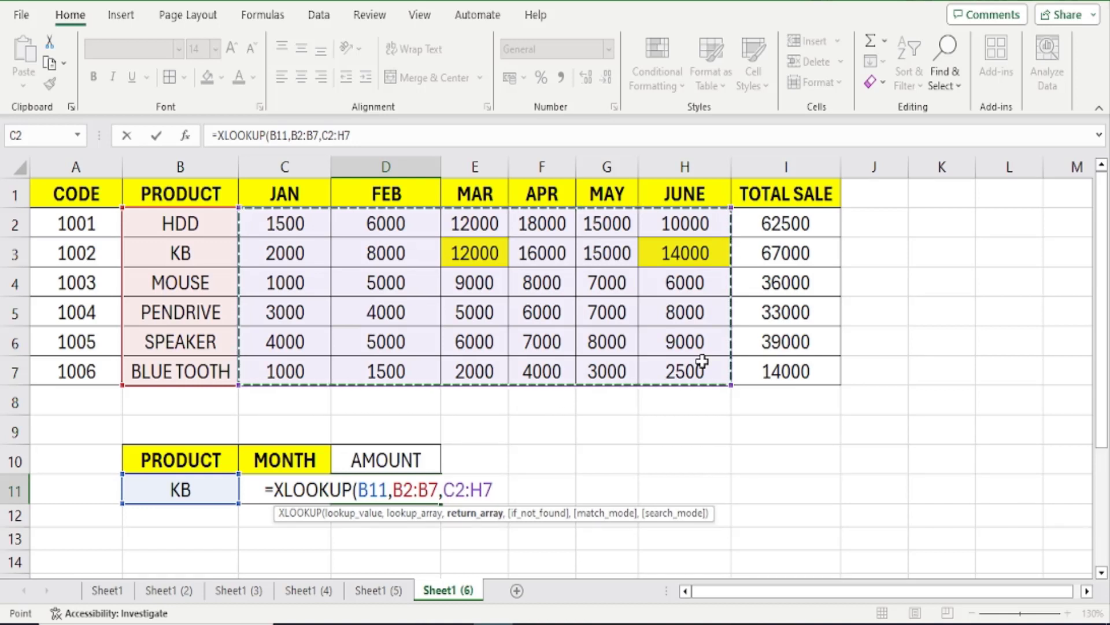
text())
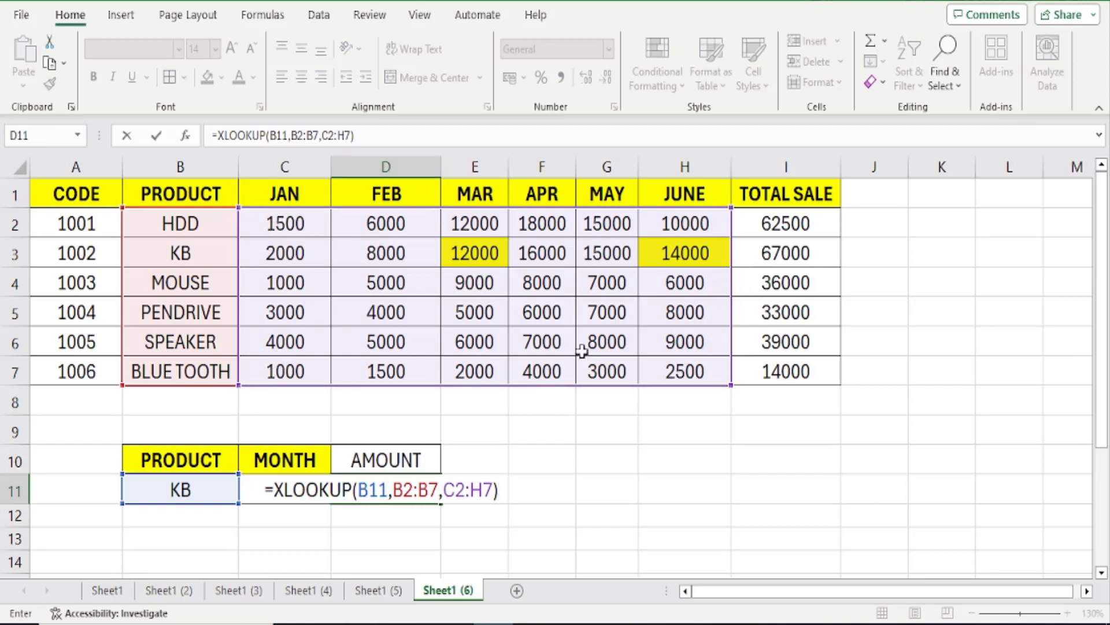
key(Return)
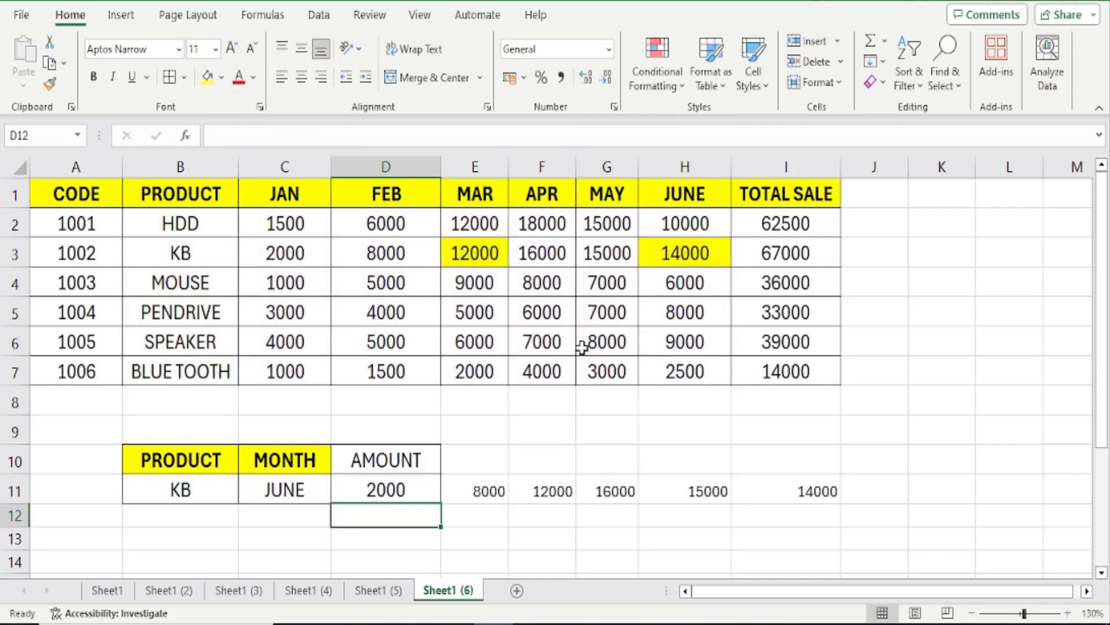
Step: Compare the transposed lookup record on Sheet1 (5) with the amount formula in D11 on Sheet1 (6)
click(378, 590)
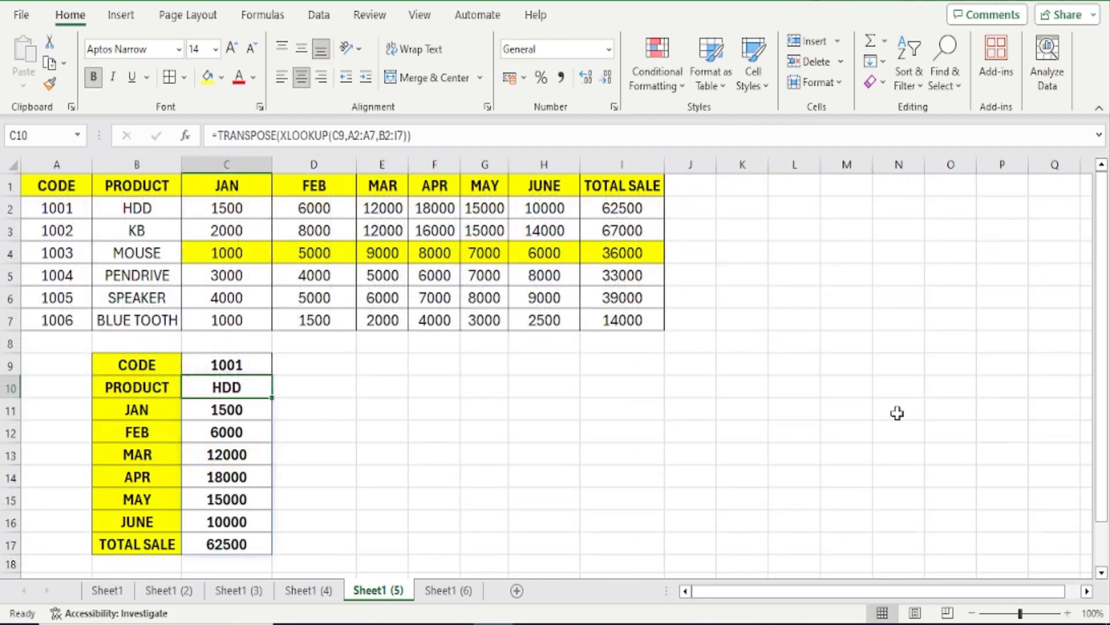
click(446, 590)
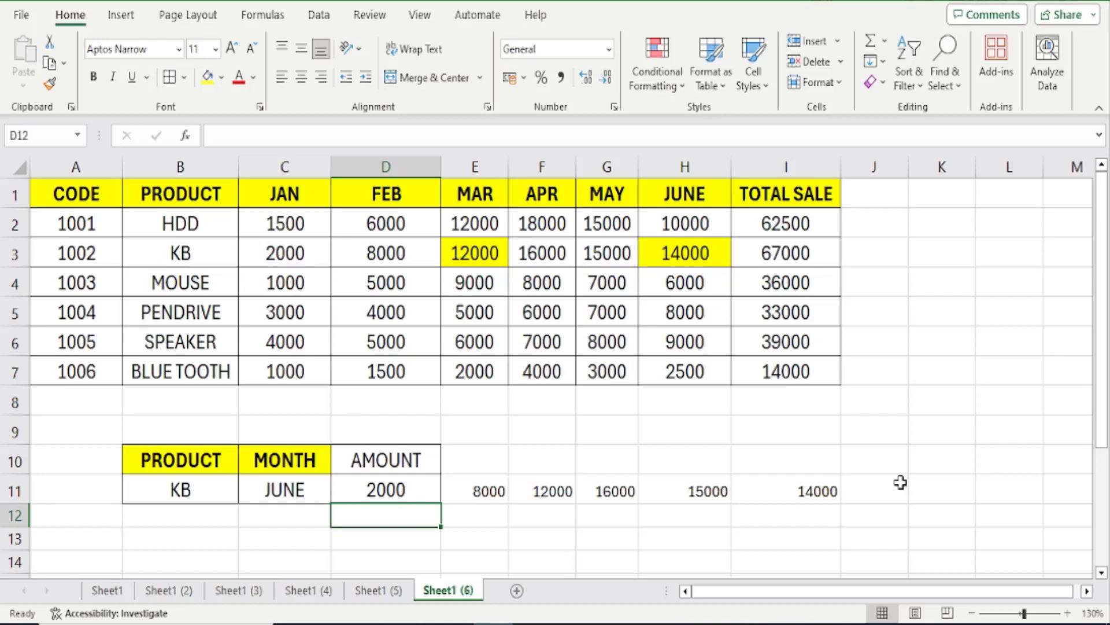
click(419, 489)
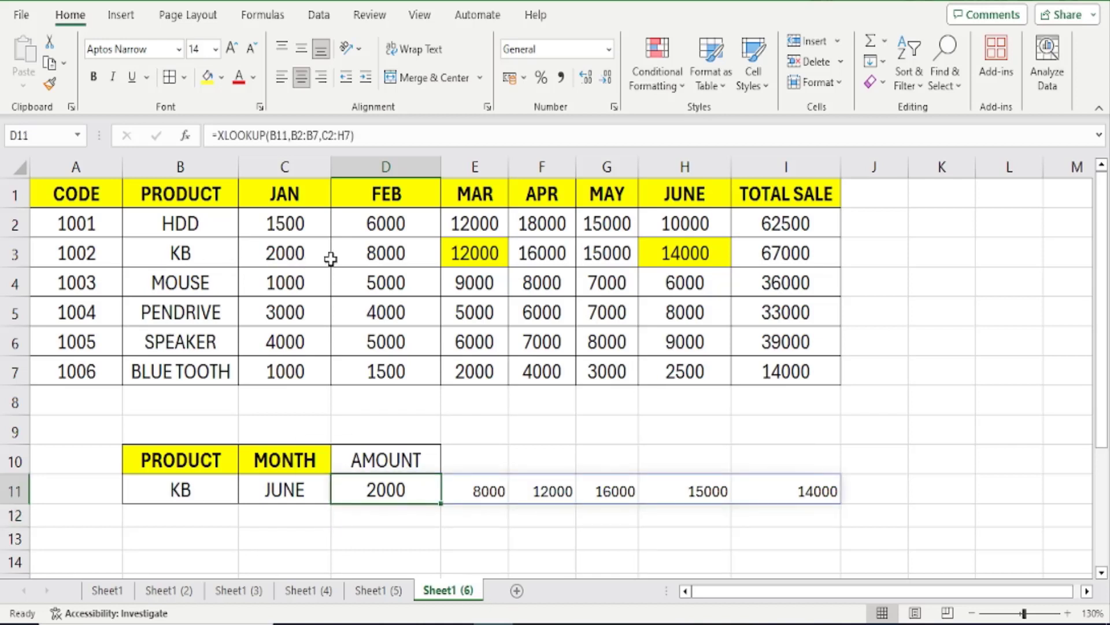
Step: Highlight the KB row's values in C3:I3 with a yellow fill
click(288, 480)
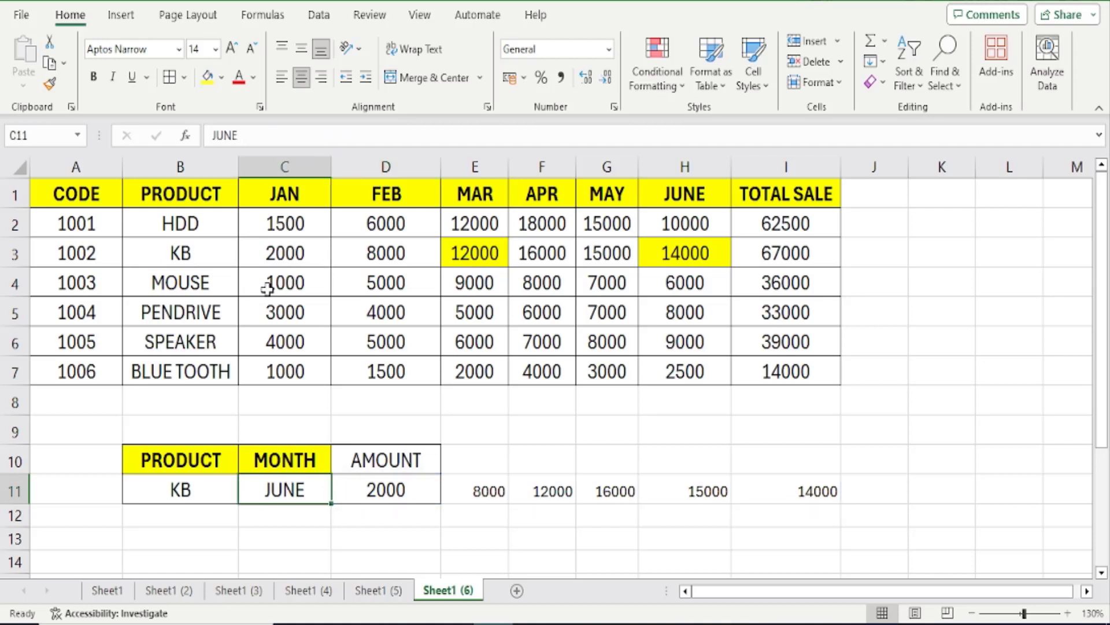
drag(278, 246, 818, 253)
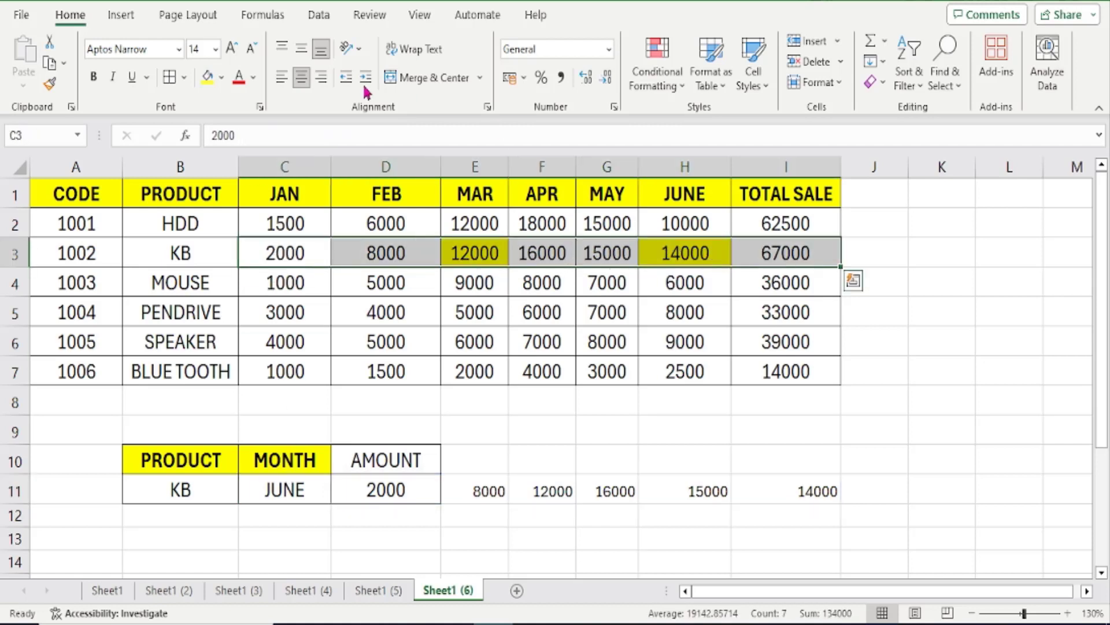
click(207, 76)
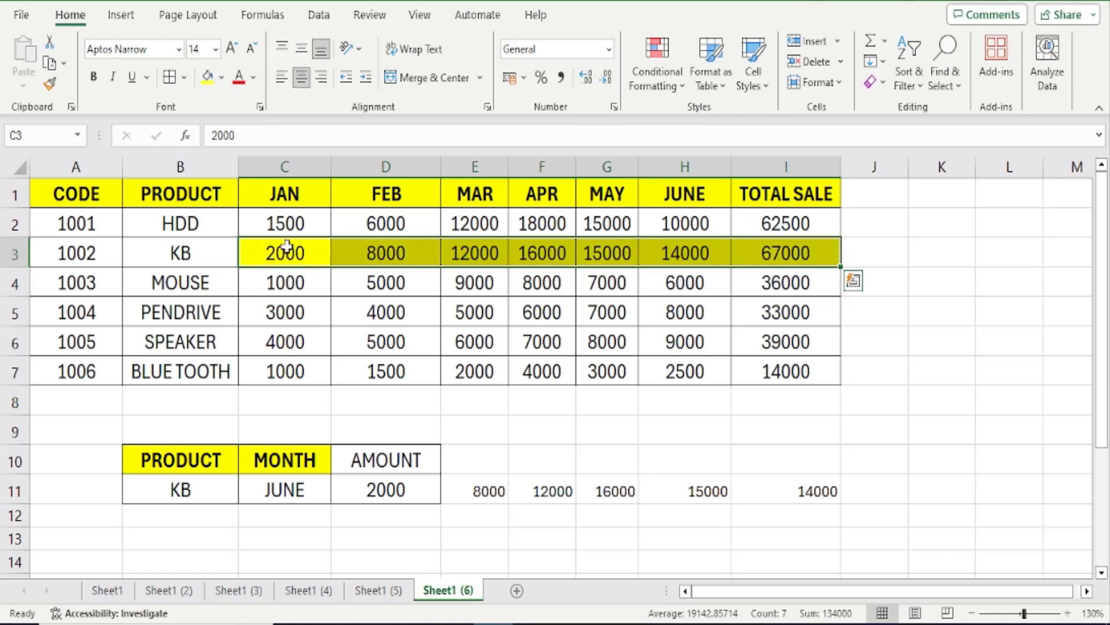
Step: Compare the returned values in D11:I11 with the KB row and its JUNE value in H3
drag(417, 486, 821, 490)
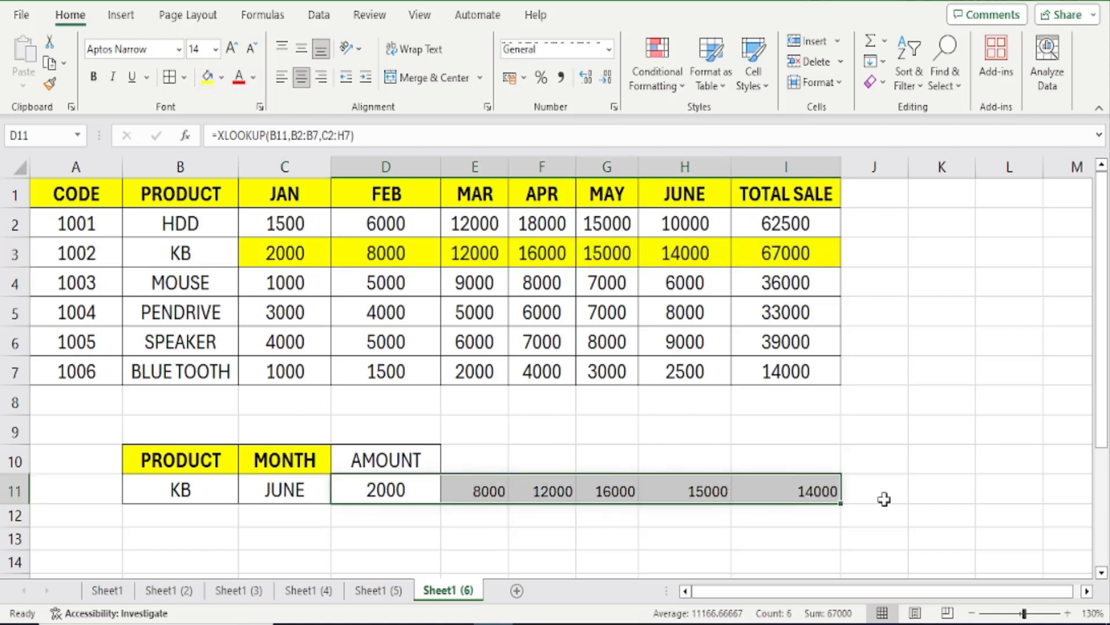
drag(891, 431, 922, 436)
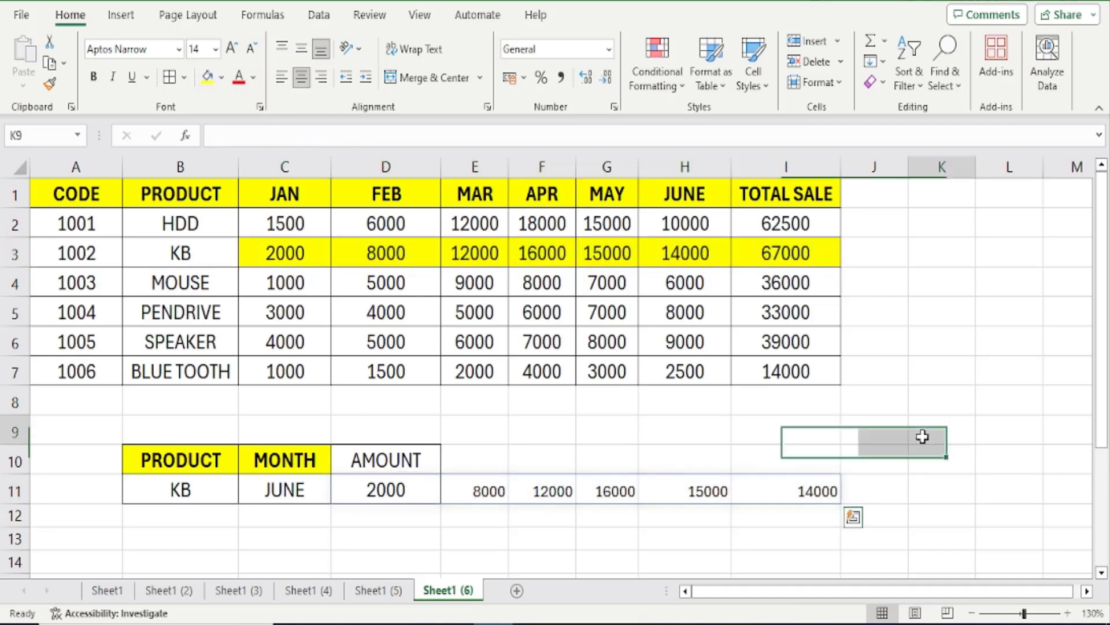
click(919, 433)
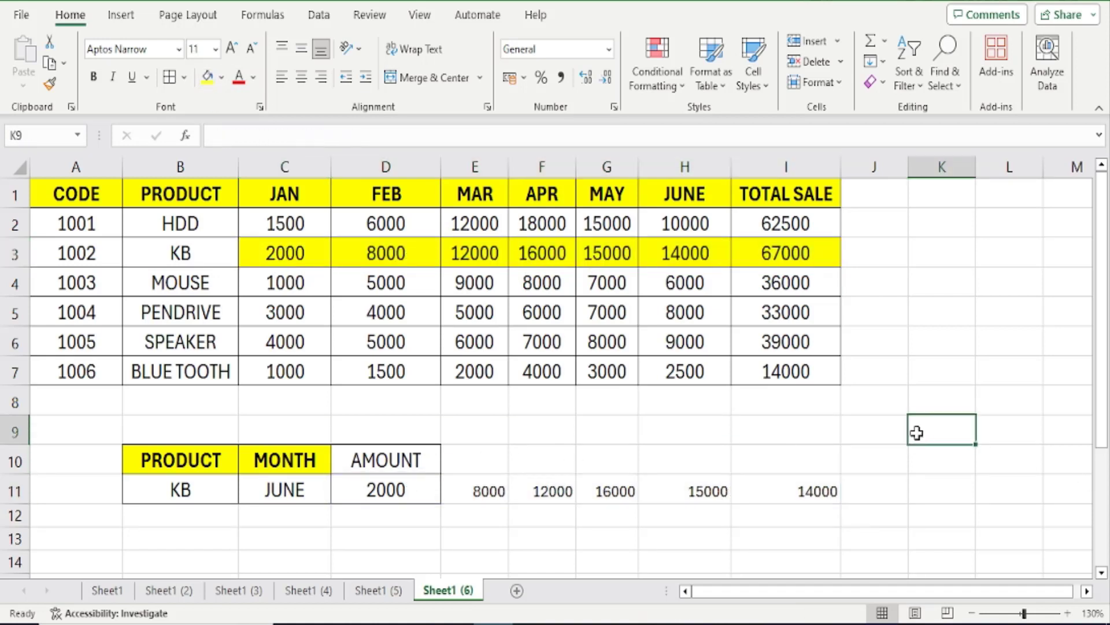
click(697, 246)
drag(678, 250, 686, 370)
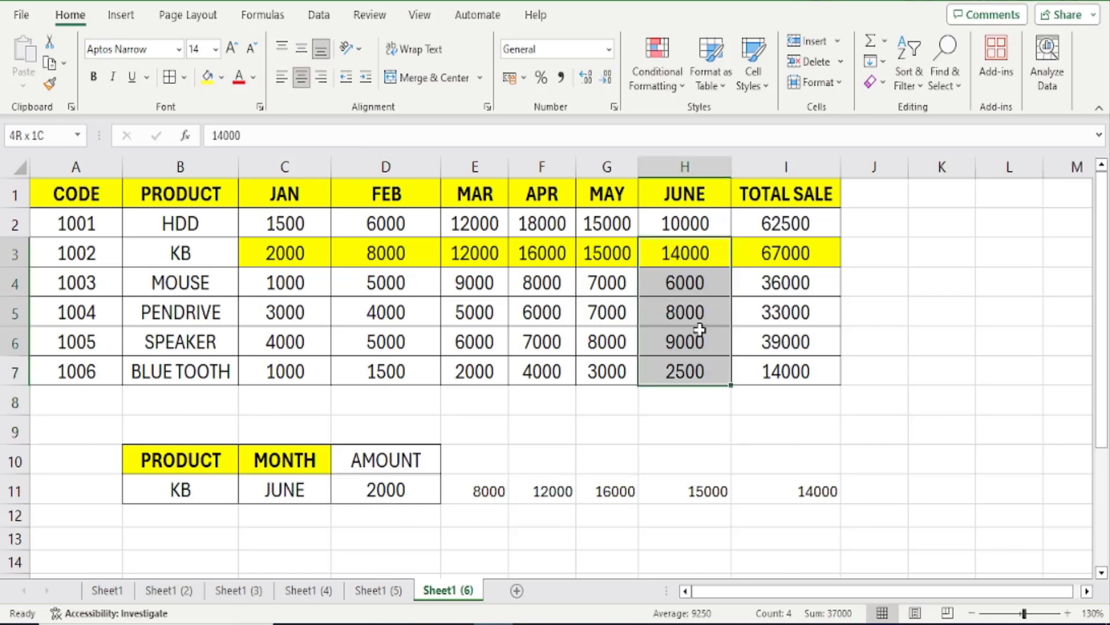
click(701, 248)
drag(701, 248, 776, 282)
click(708, 252)
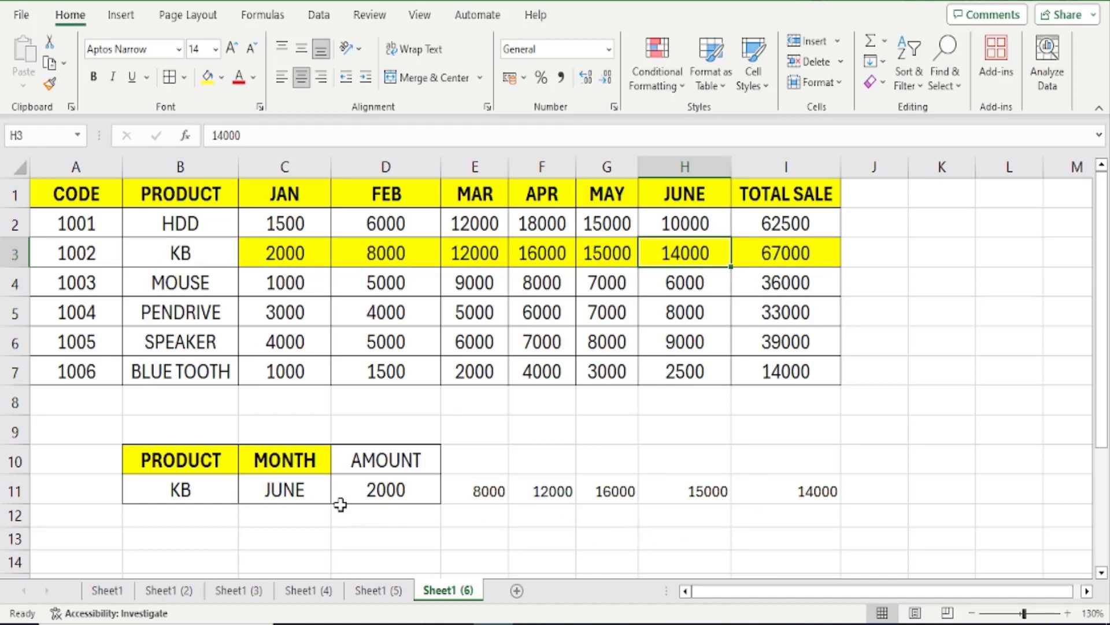
Step: Wrap the existing lookup in D11 in an outer XLOOKUP that uses C11 as its lookup value
click(395, 483)
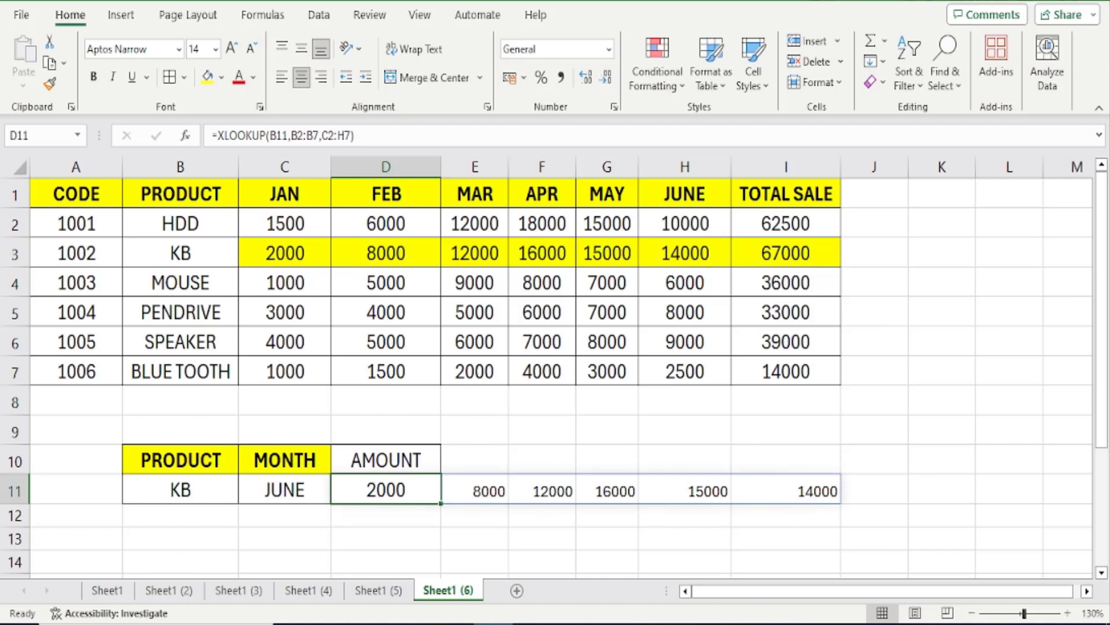
key(F2)
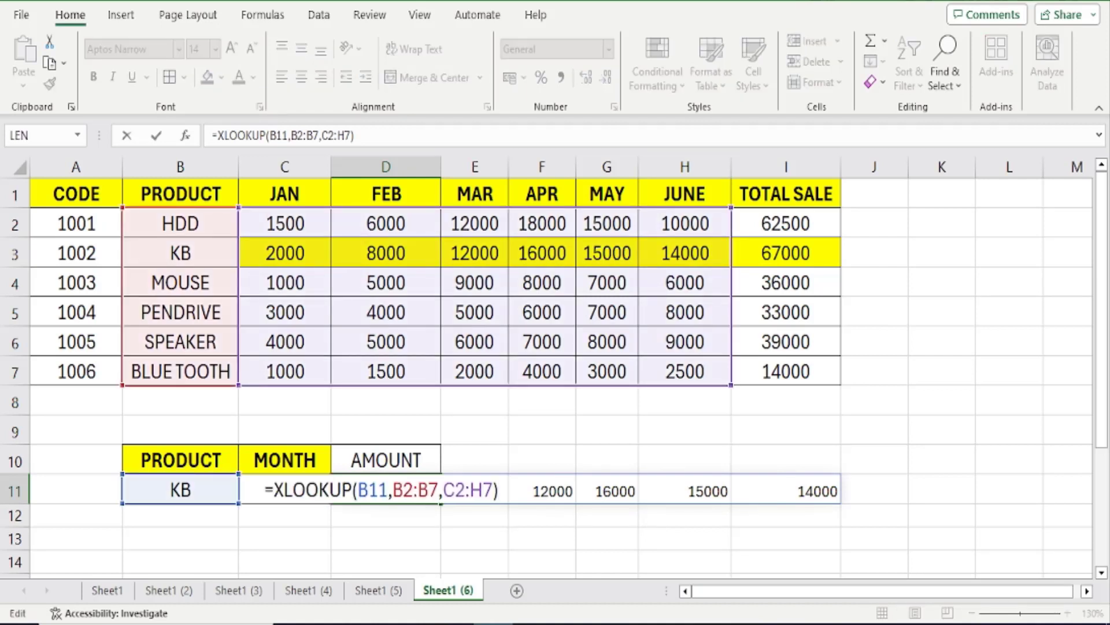
key(Left)
key(Left)
key(Left)
key(Left)
key(Left)
key(Left)
key(Left)
key(Left)
key(Left)
key(Left)
key(Left)
key(Left)
key(Left)
key(Left)
key(Left)
key(Left)
key(Left)
key(Left)
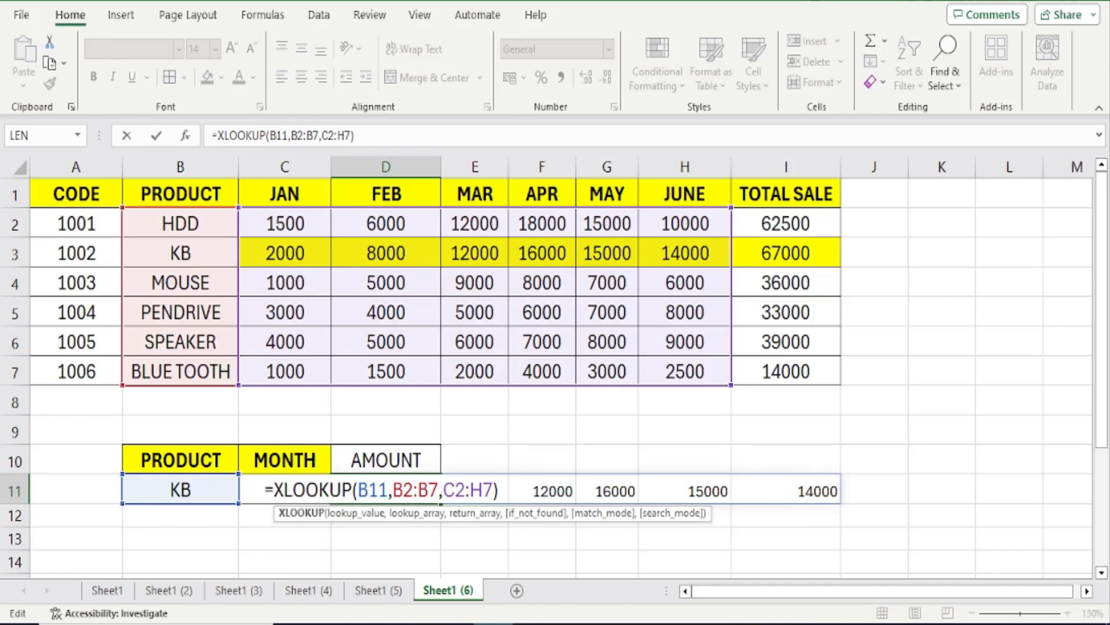
key(Left)
key(Left)
key(Left)
key(Left)
key(Left)
key(Left)
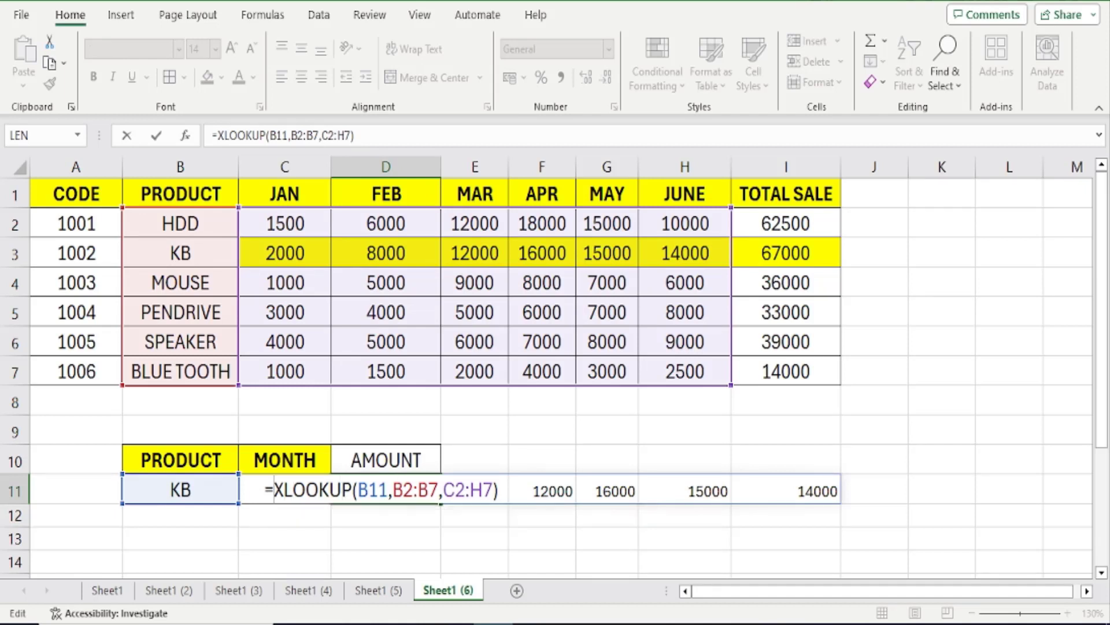
text(XLOOKUP)
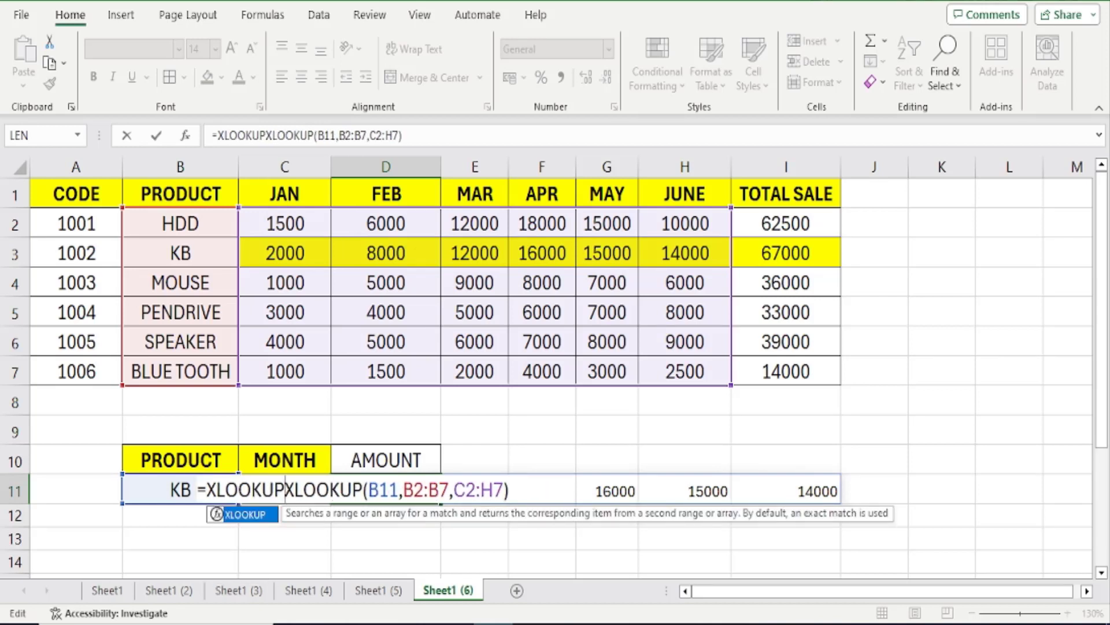
text(()
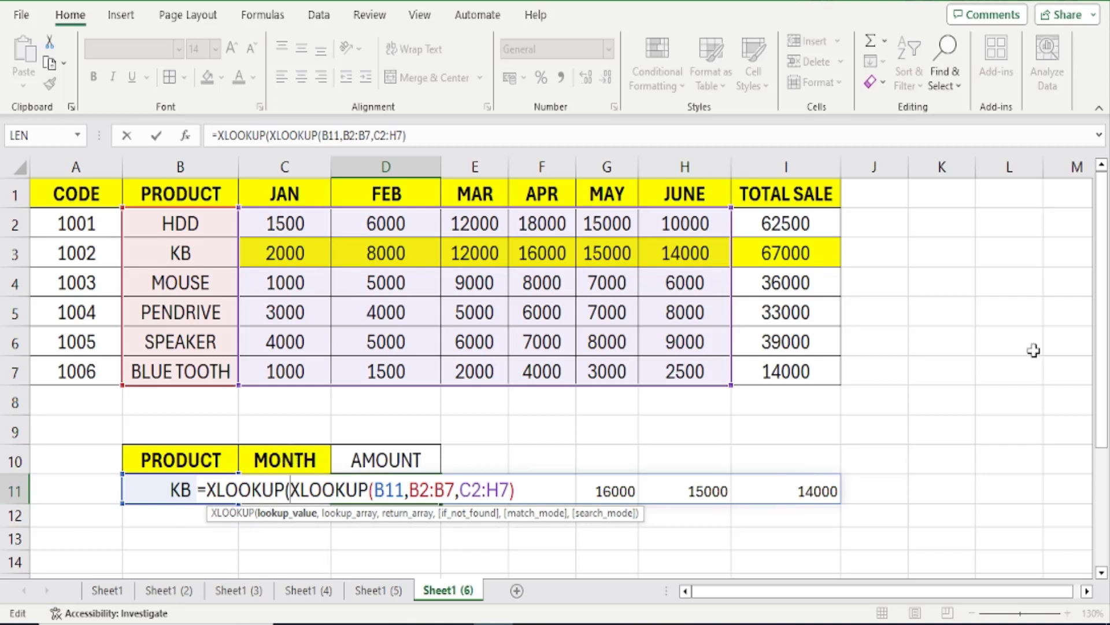
text(C)
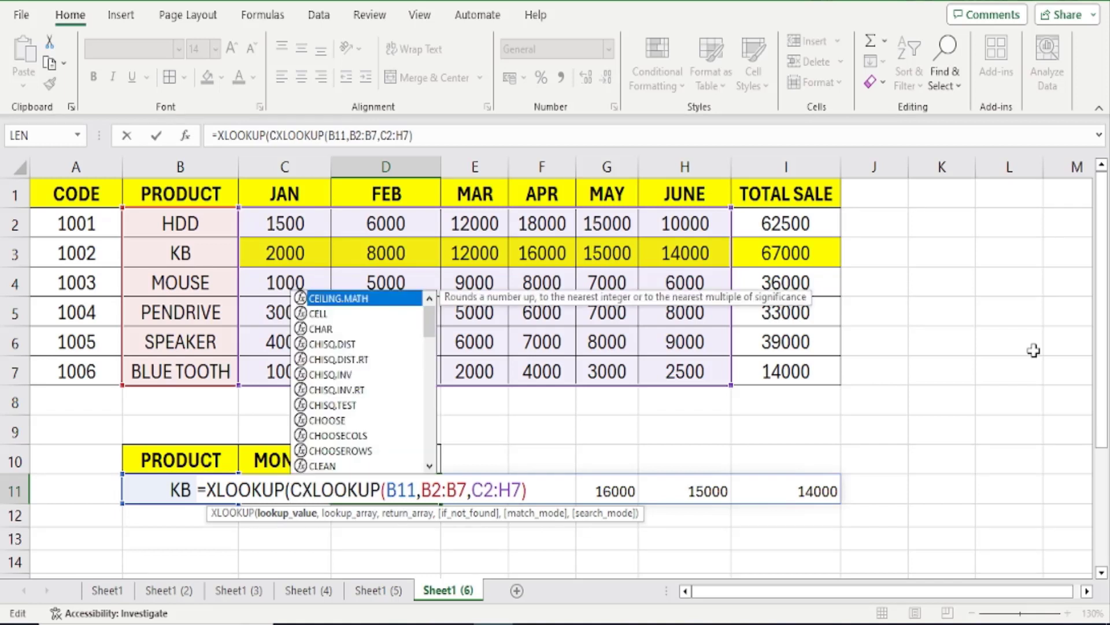
text(11)
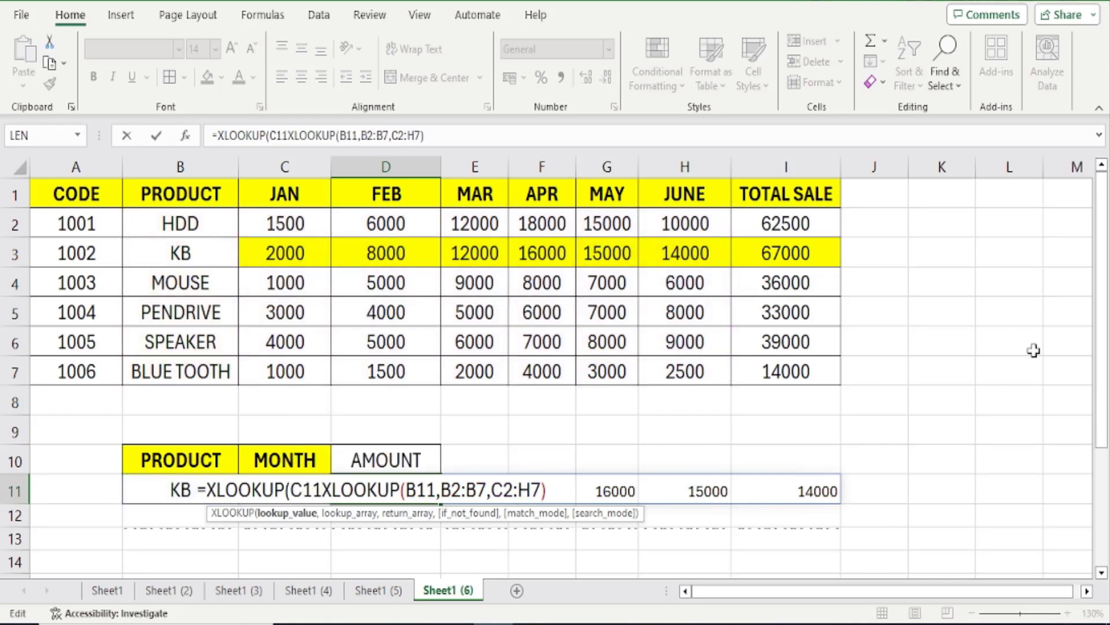
text(,)
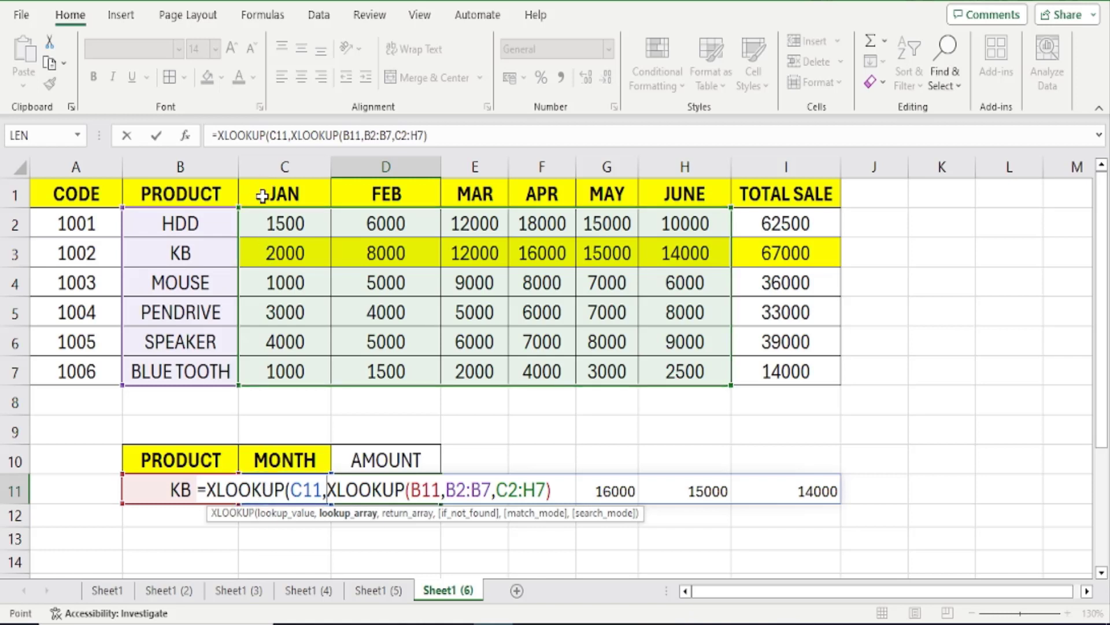
Step: Add C1:H1 as the outer lookup array and try to enter the formula with the inner XLOOKUP in separate parentheses
drag(262, 197, 594, 189)
drag(678, 189, 678, 189)
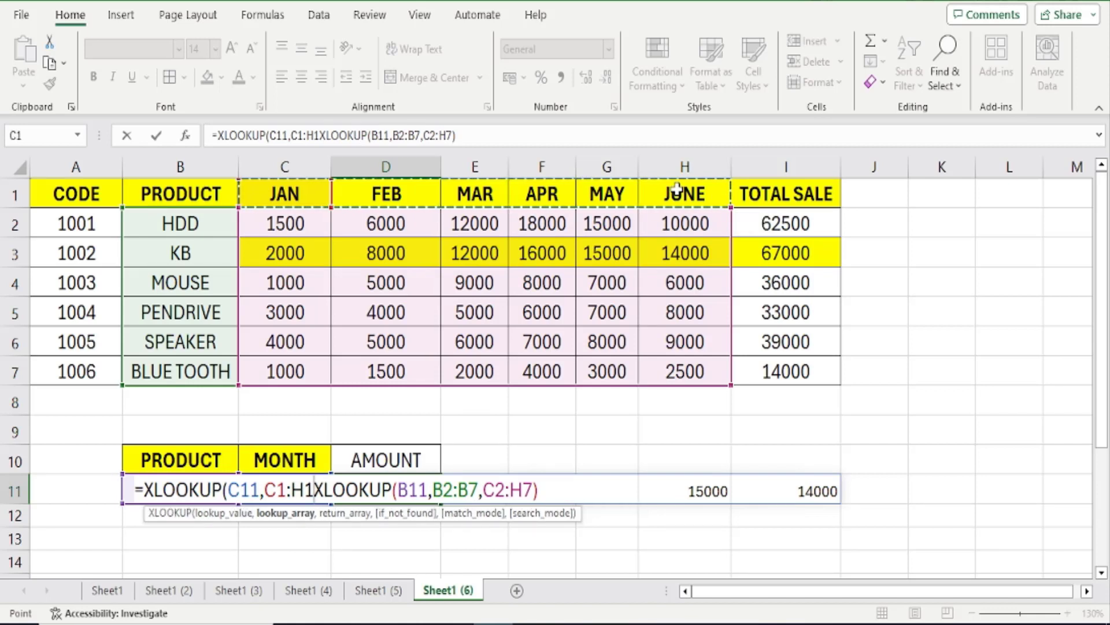
text())
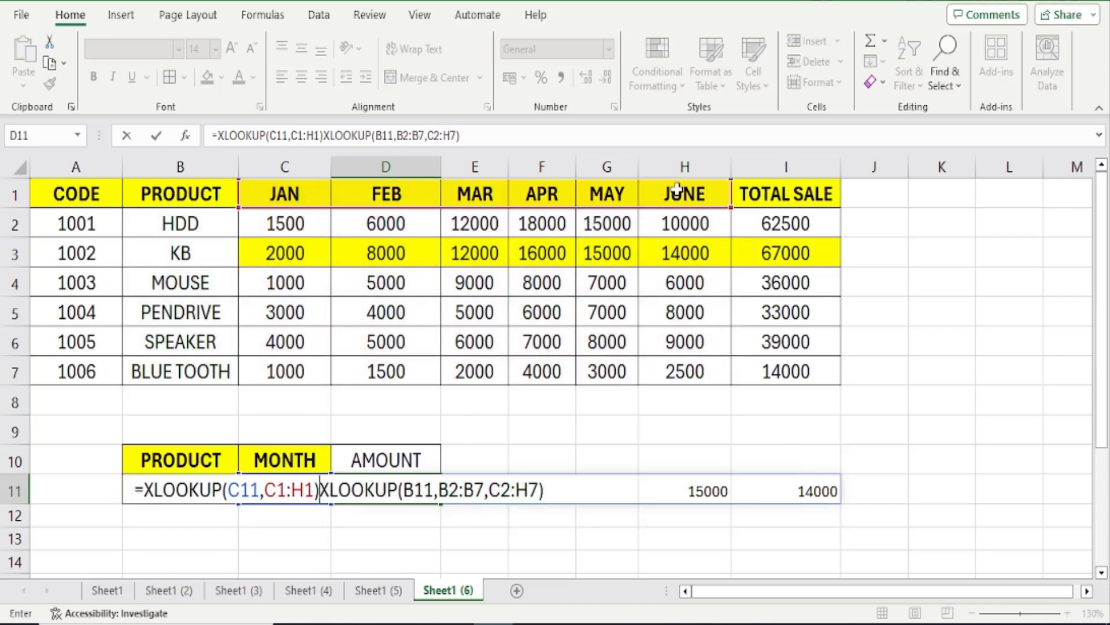
text(,)
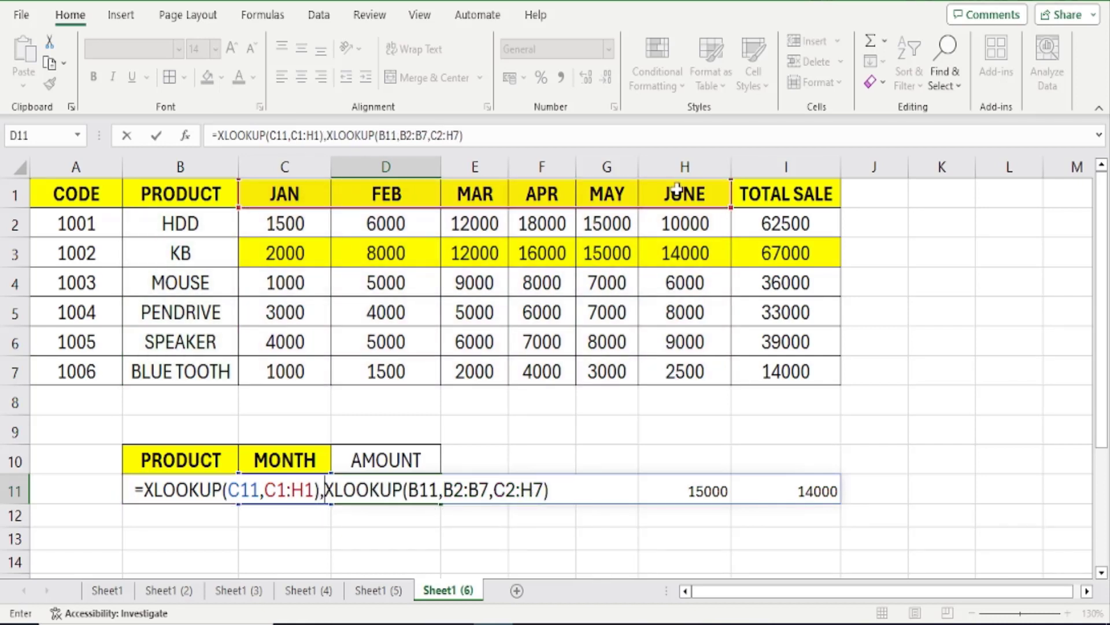
text(()
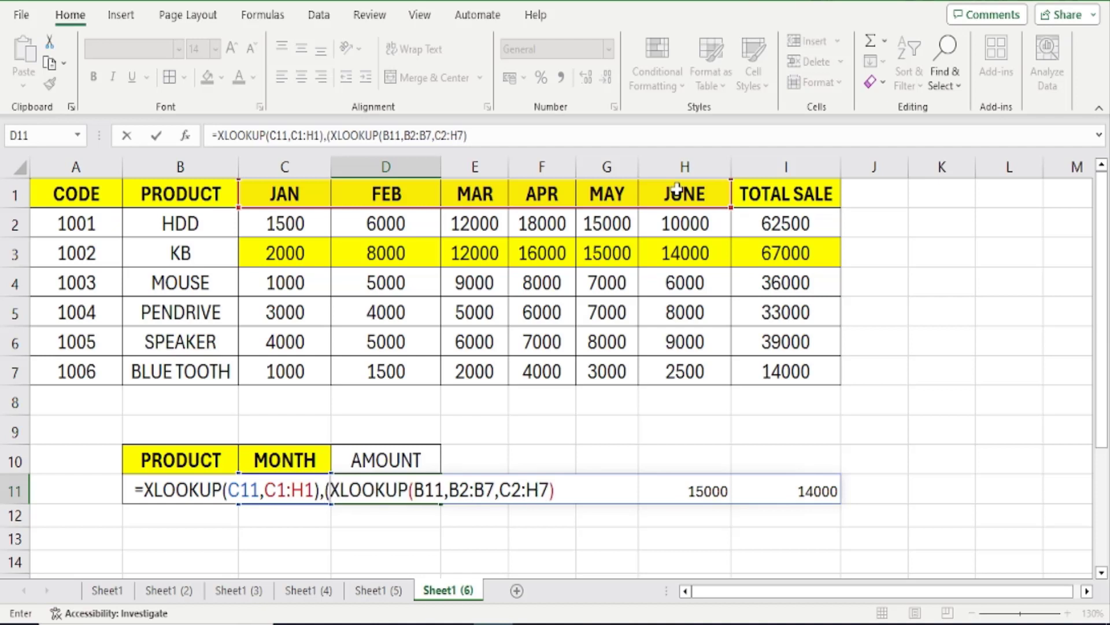
click(556, 490)
text())
key(Return)
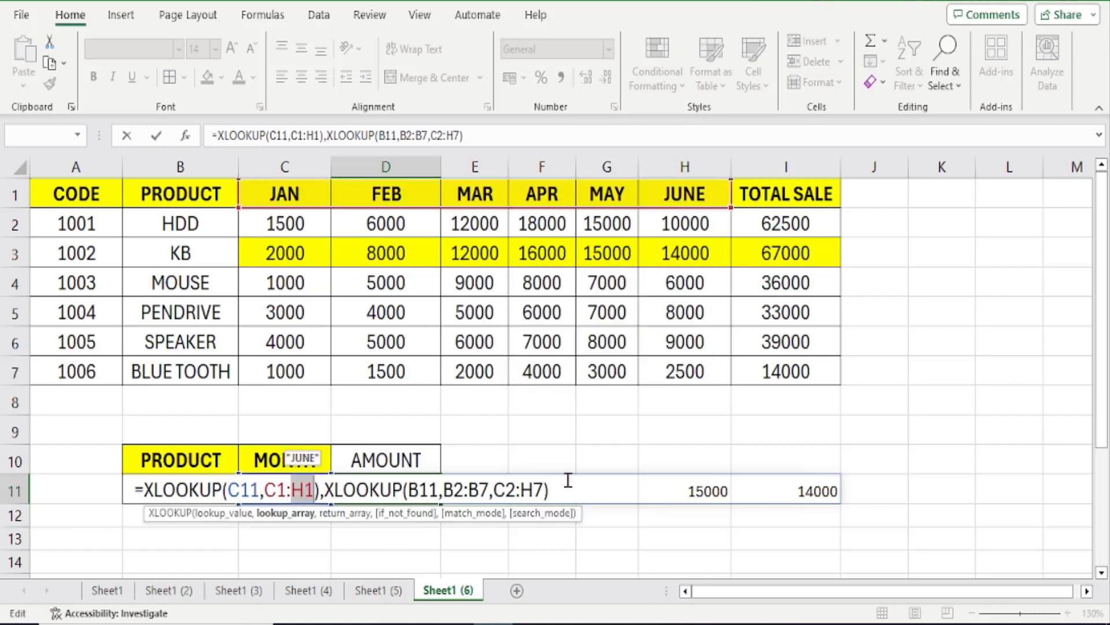
Step: Correct the D11 formula to =XLOOKUP(C11,C1:H1,XLOOKUP(B11,B2:B7,C2:H7)) by moving the outer closing parenthesis to the end
click(314, 490)
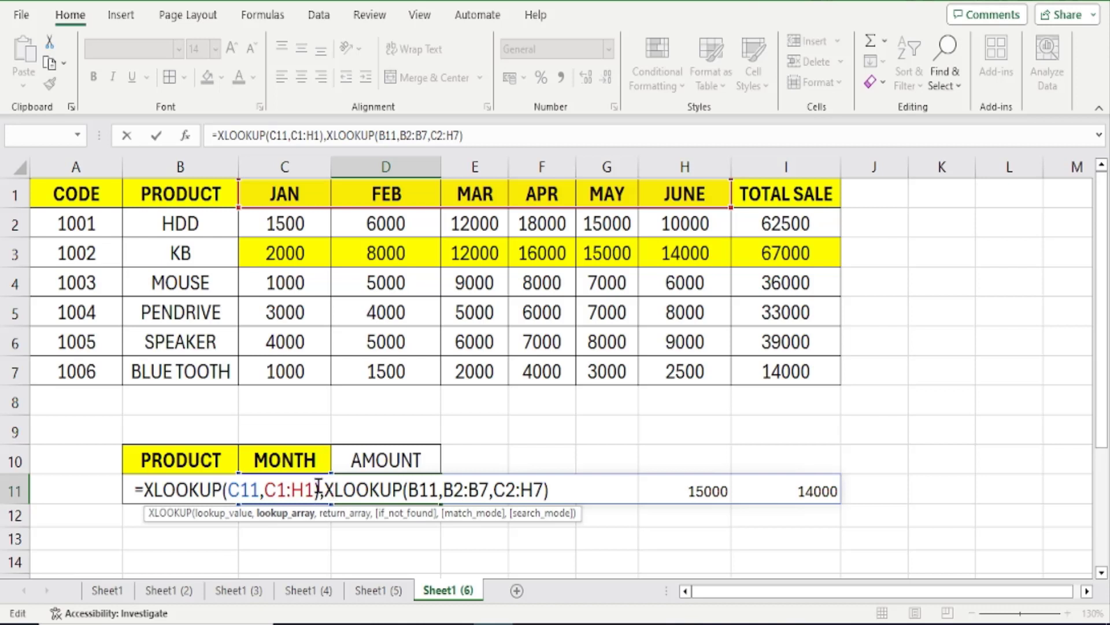
click(319, 487)
key(BackSpace)
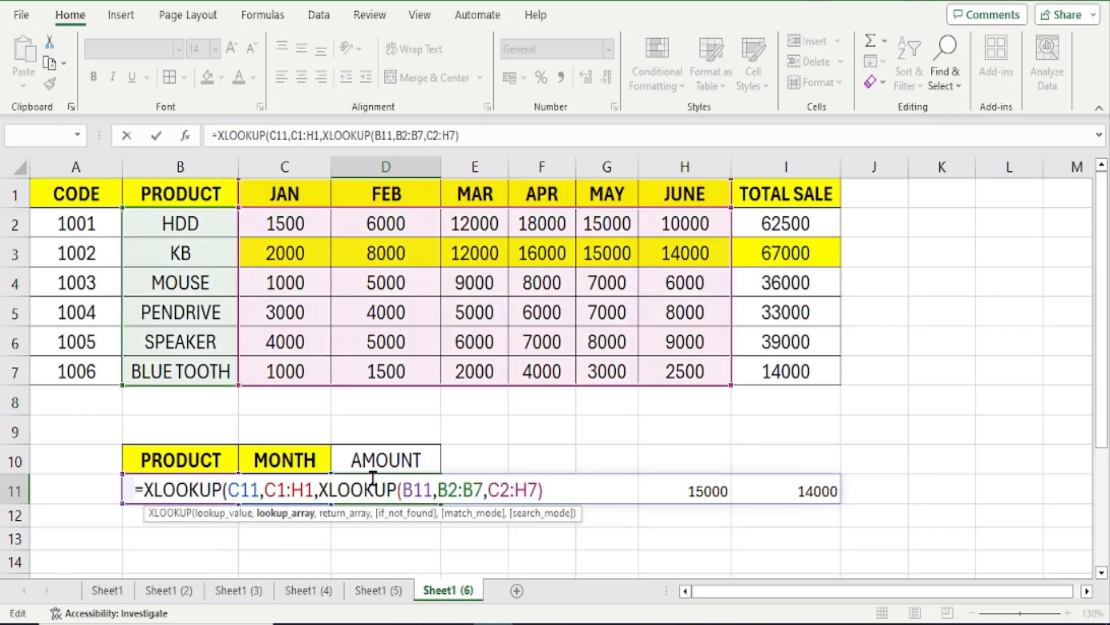
click(561, 489)
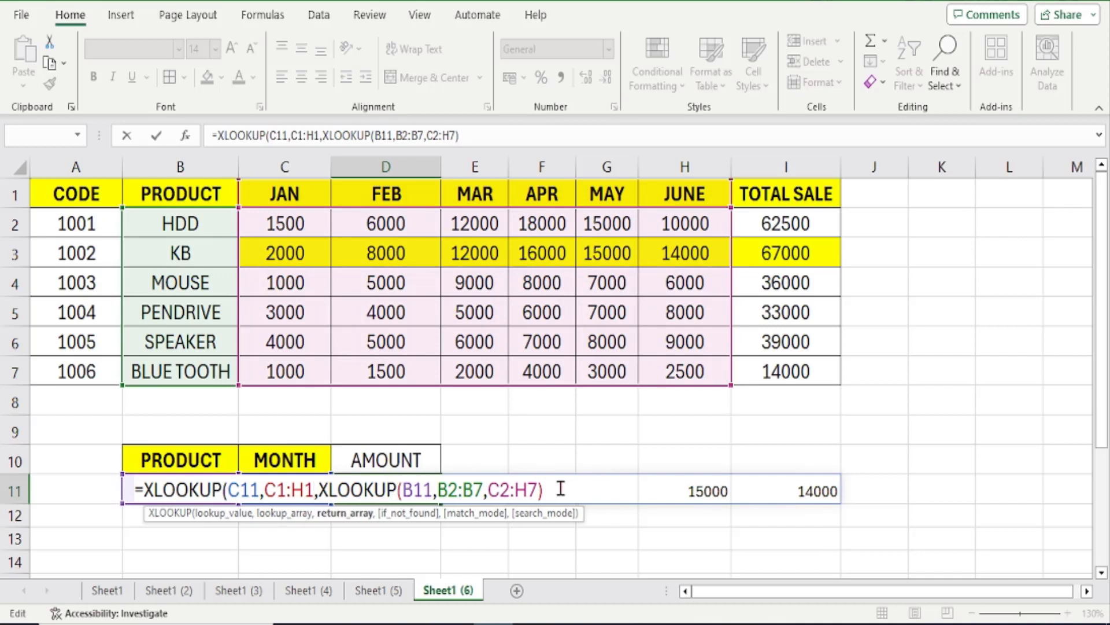
text())
key(Return)
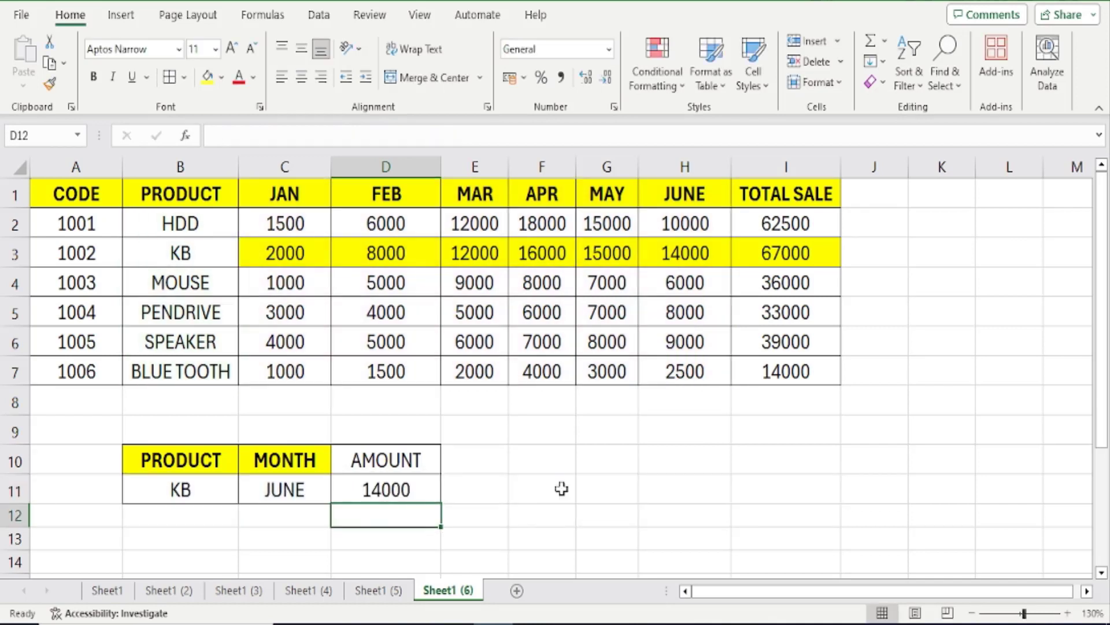
Step: Examine the nested XLOOKUP formula in D11 and the month in C11 without changing them
click(392, 489)
key(F2)
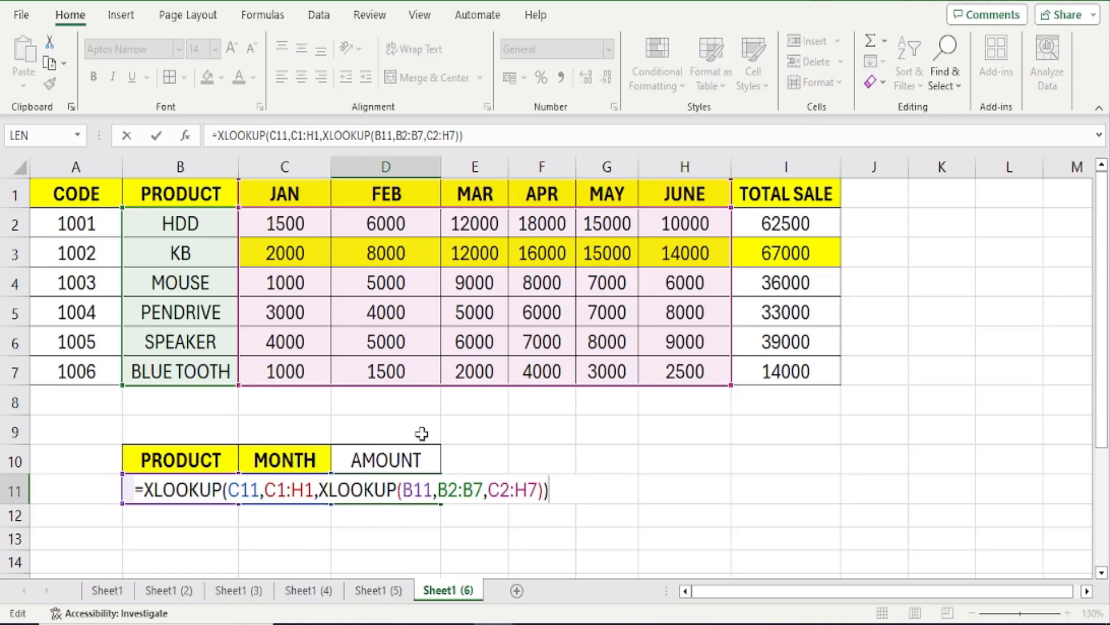
key(Return)
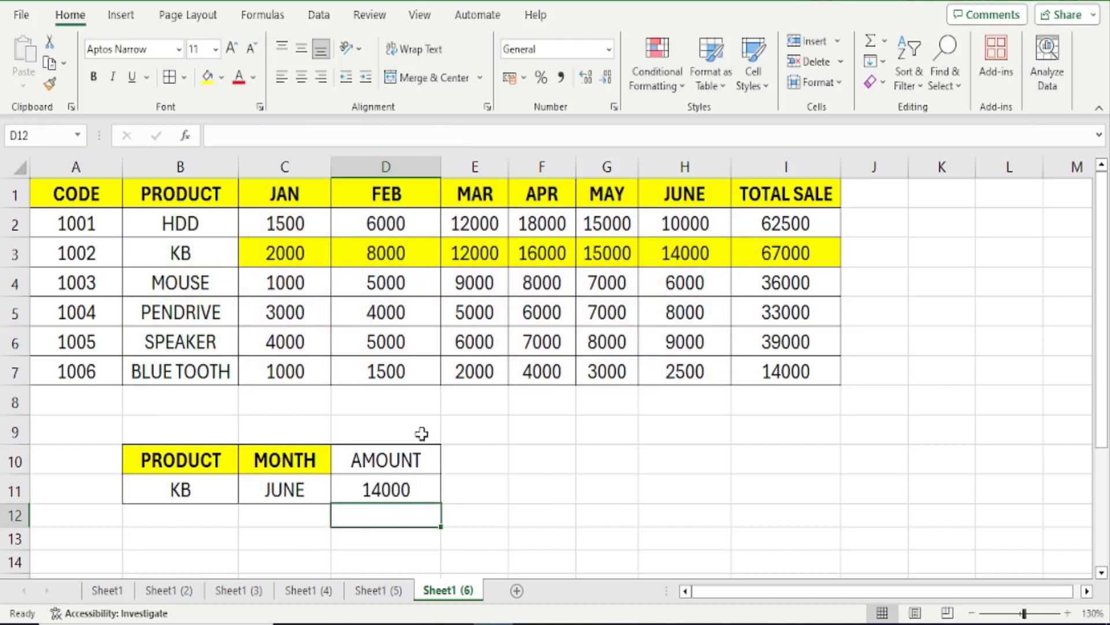
click(267, 490)
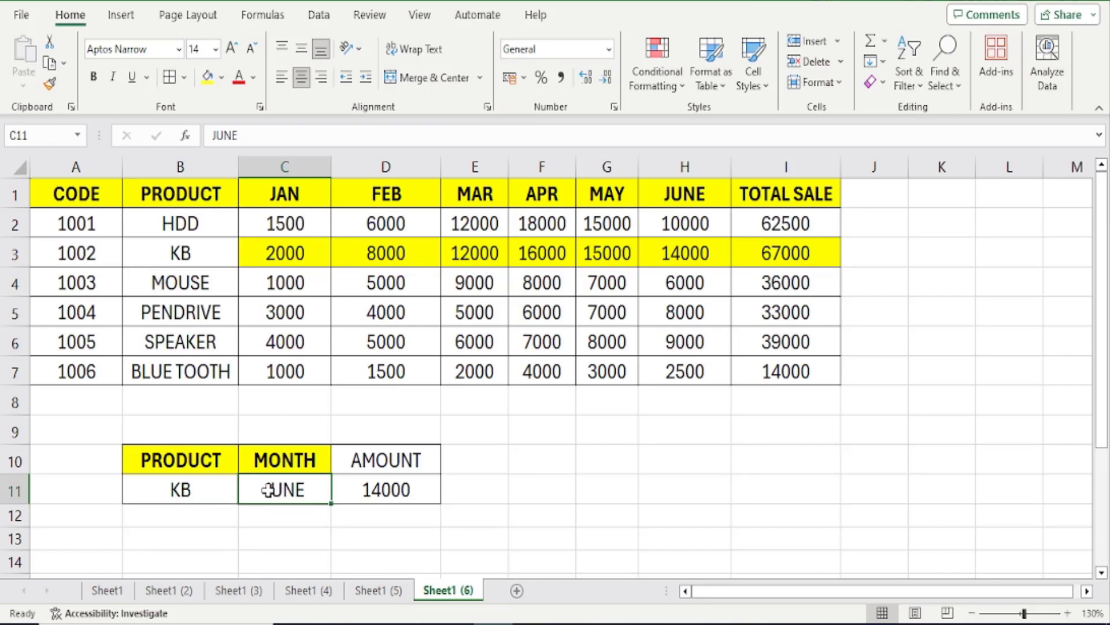
click(382, 493)
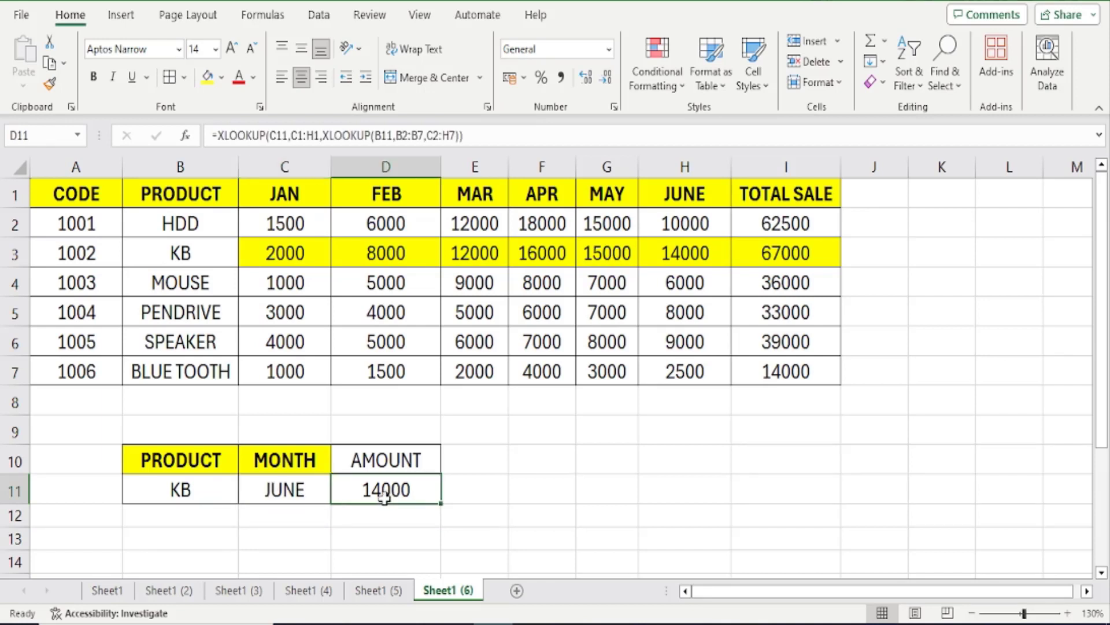
click(313, 493)
double_click(312, 492)
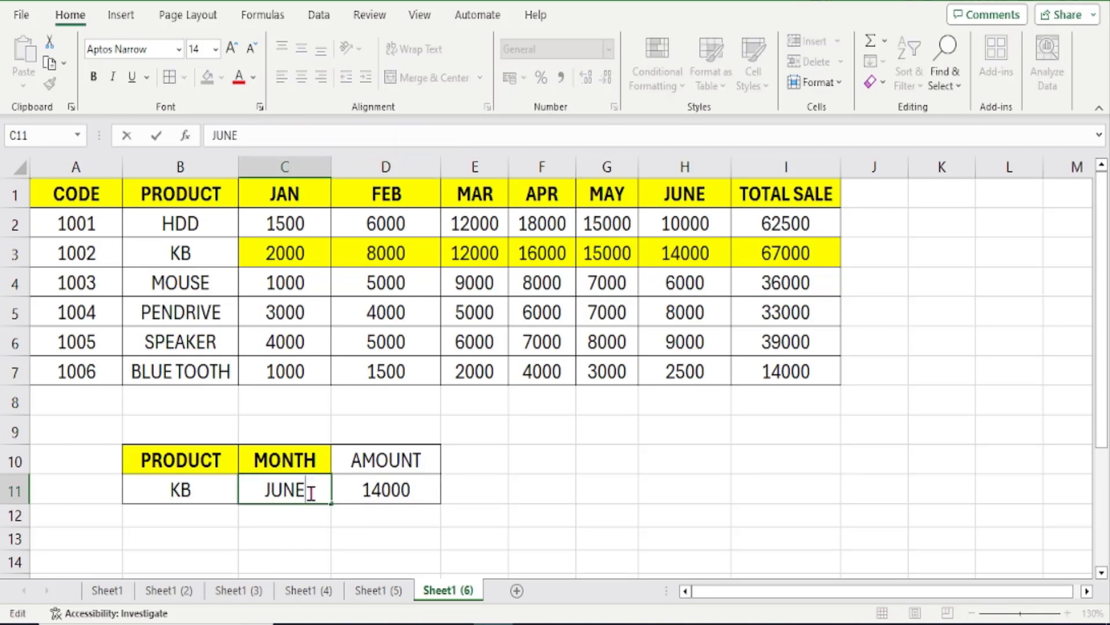
key(Escape)
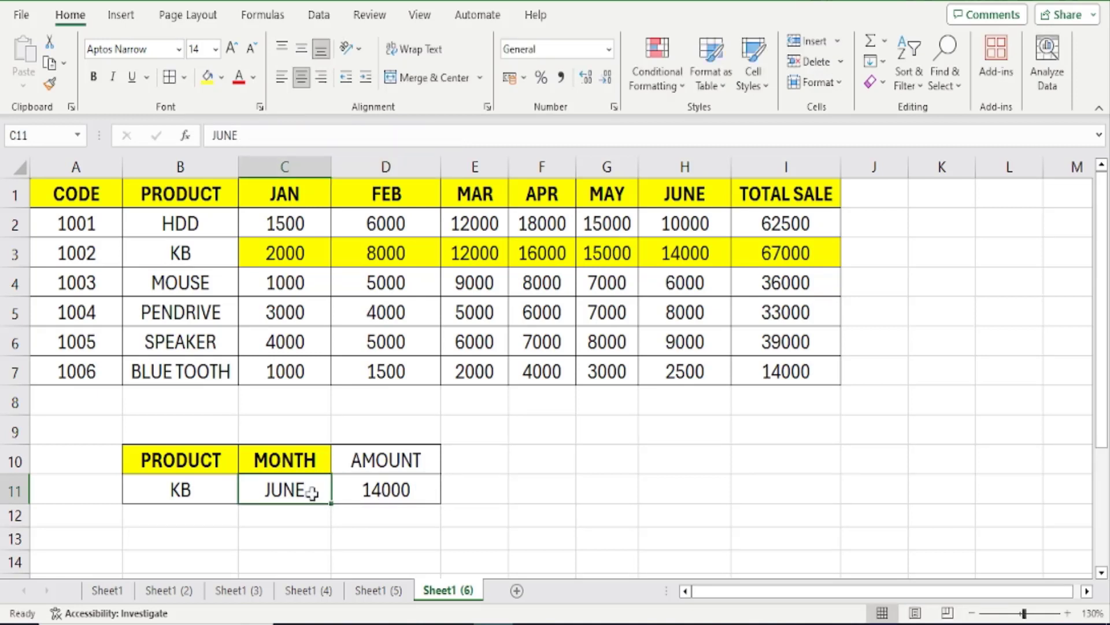
click(360, 489)
double_click(360, 489)
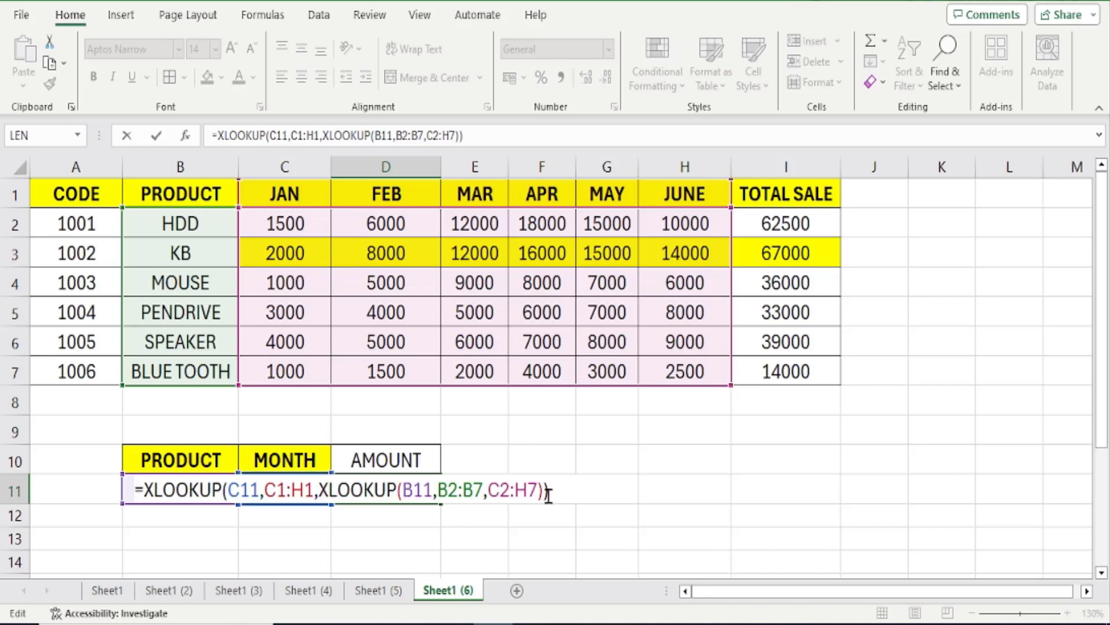
key(Return)
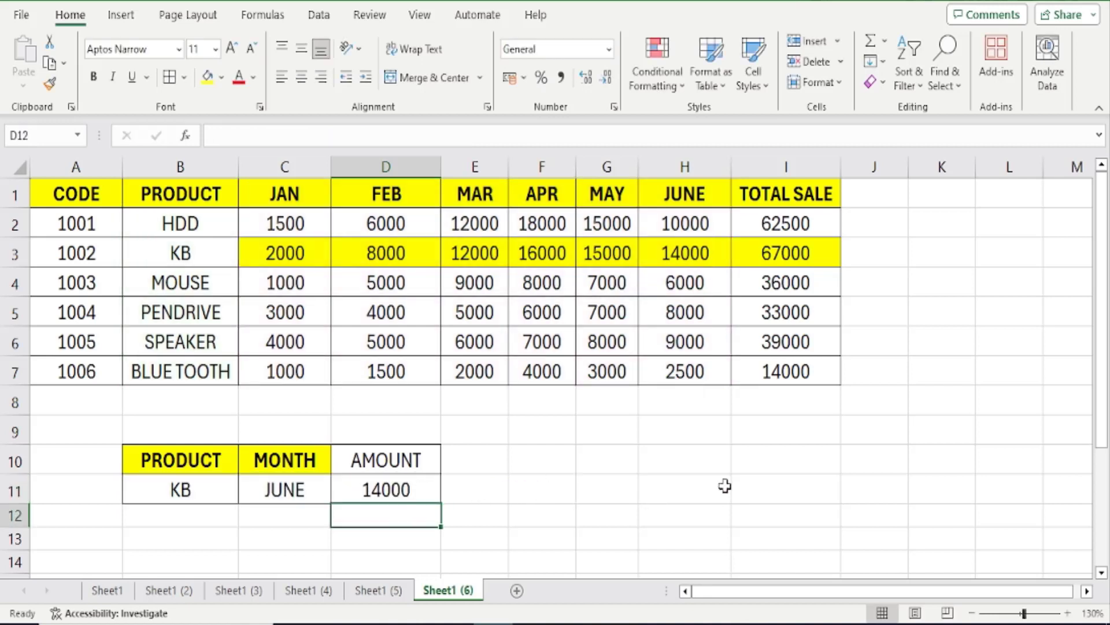
Step: Test the two-way lookup by setting the month in C11 to JAN and the product in B11 to SPEAKER
click(279, 490)
text(JAN)
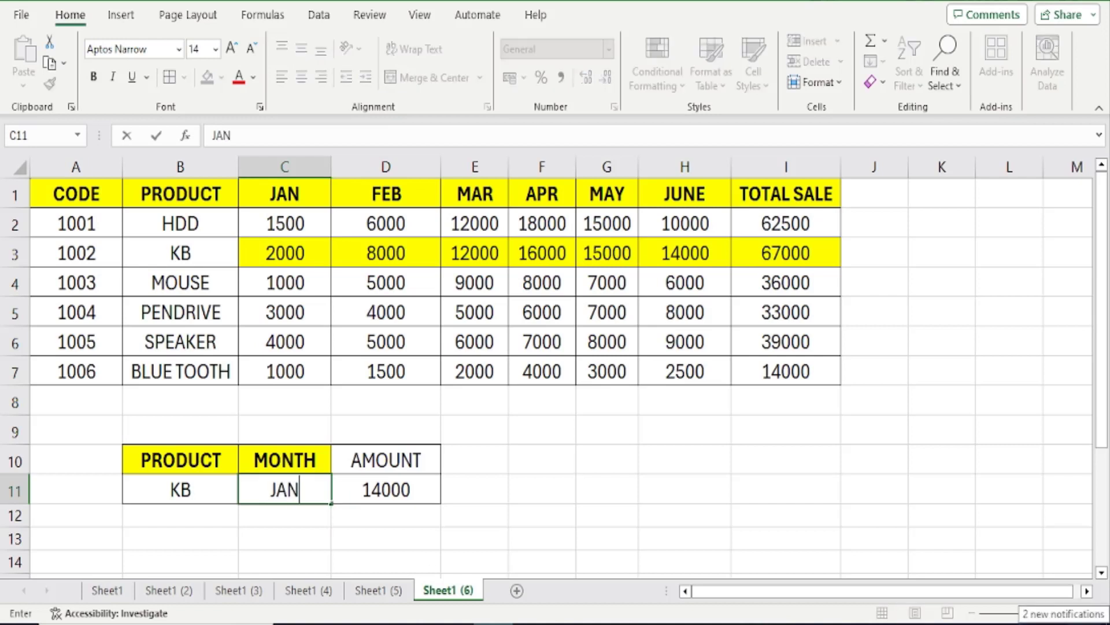
key(Return)
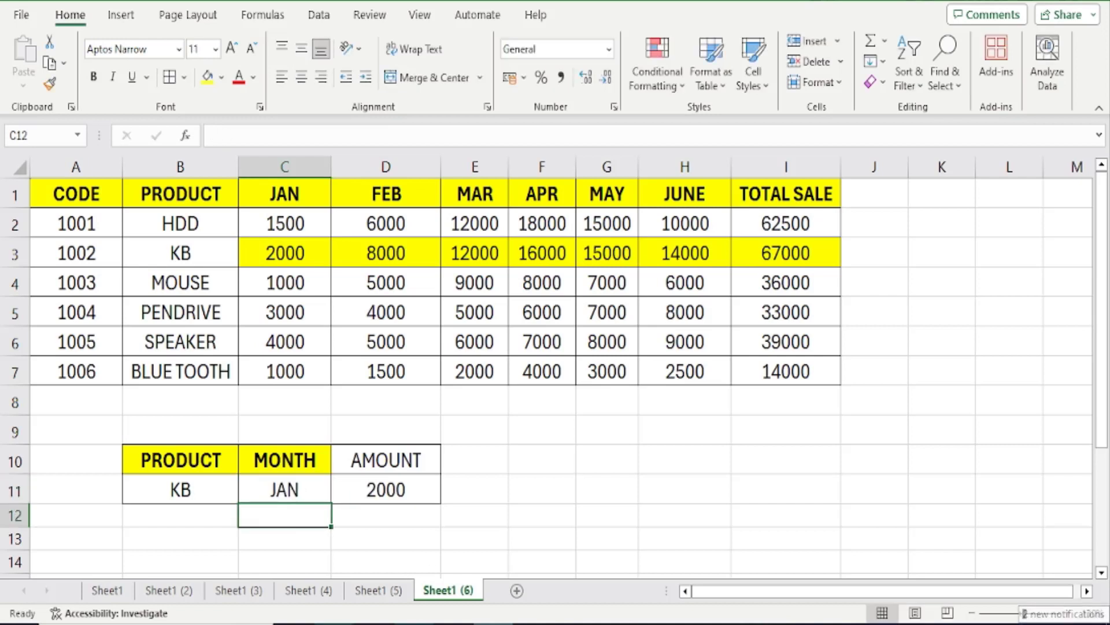
click(181, 486)
text(S)
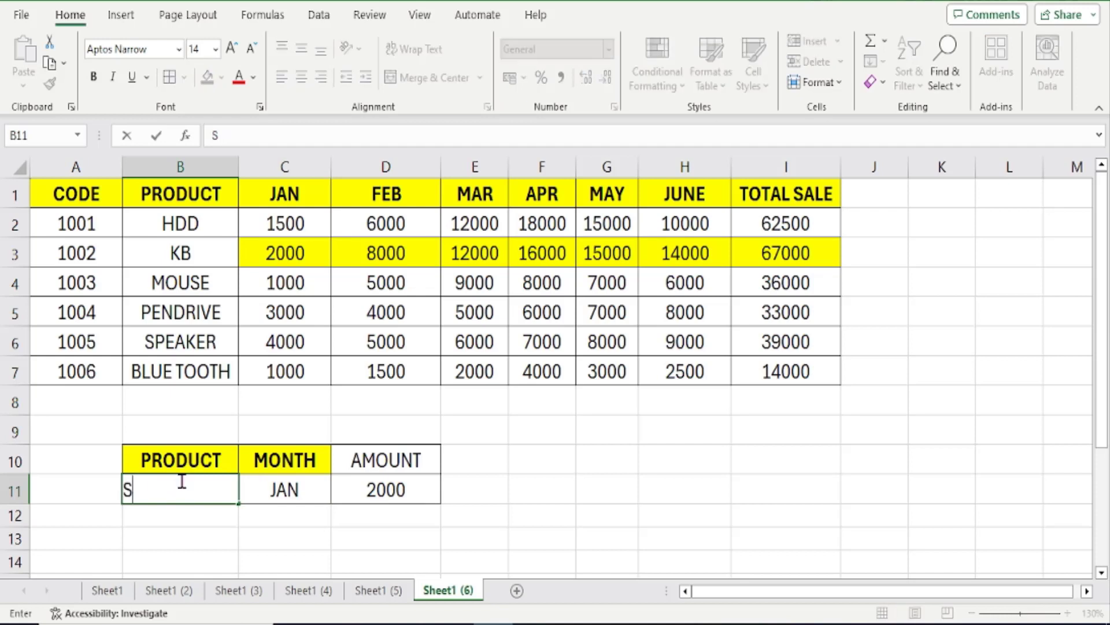
text(PEAKER)
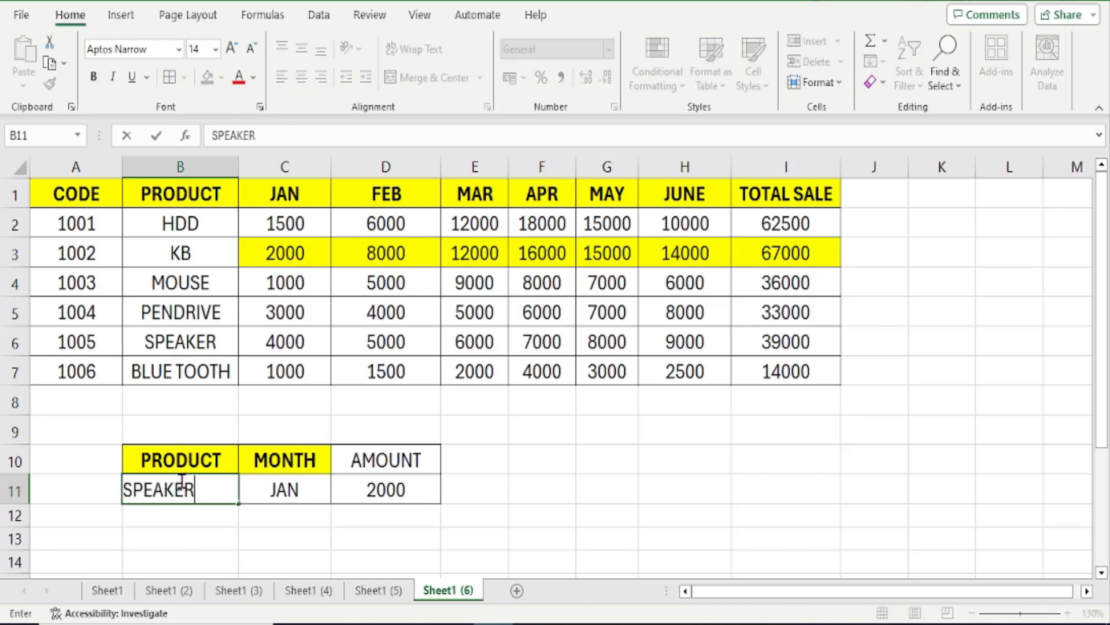
key(Return)
Step: Check the returned amount in D11 and highlight PENDRIVE's FEB value in D5 with a yellow fill
click(292, 490)
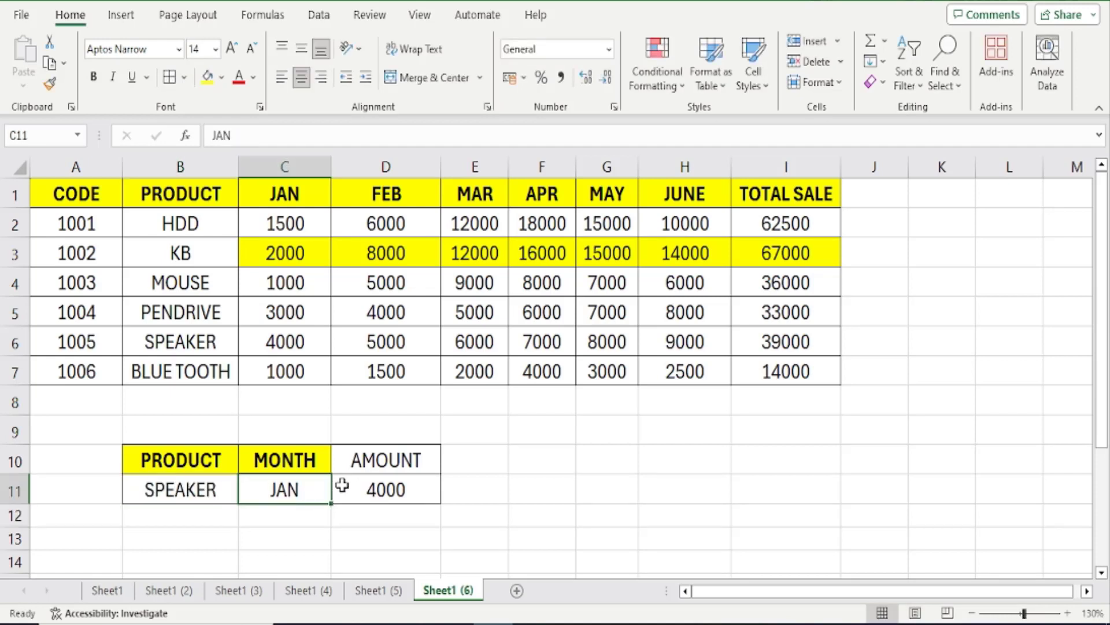
click(349, 484)
click(352, 310)
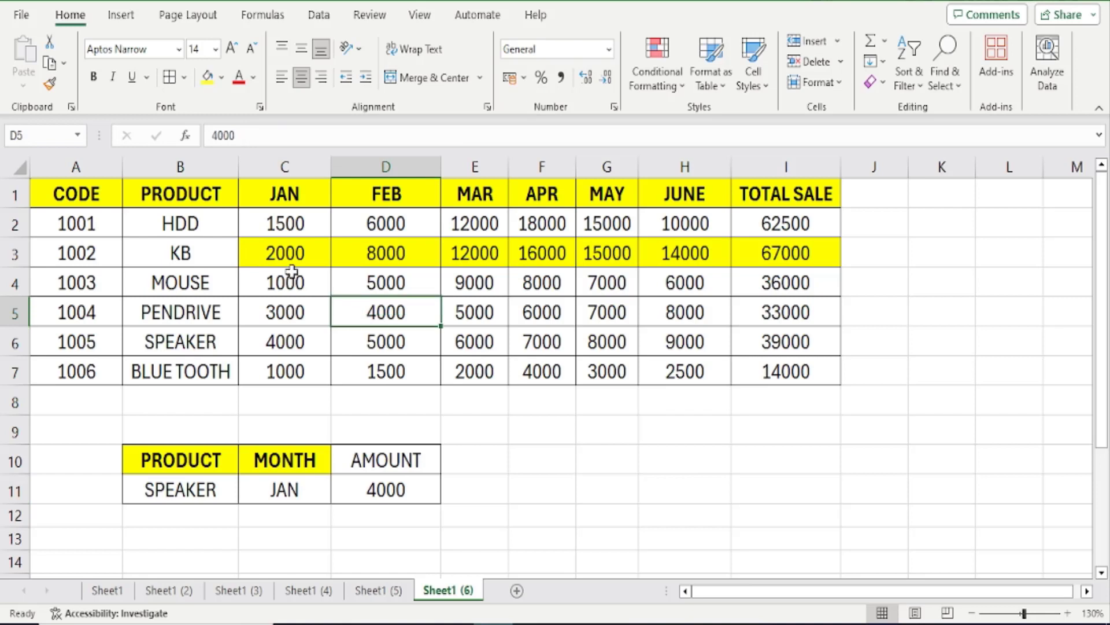
click(206, 80)
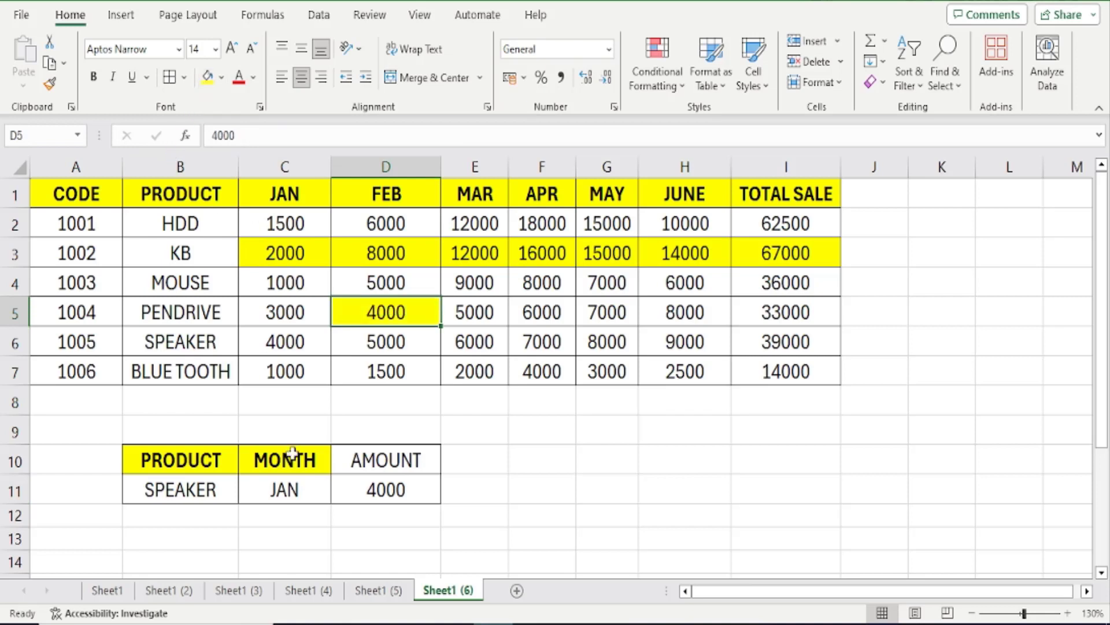
Step: Set the lookup month in C11 to MAY
click(277, 486)
text(MAY)
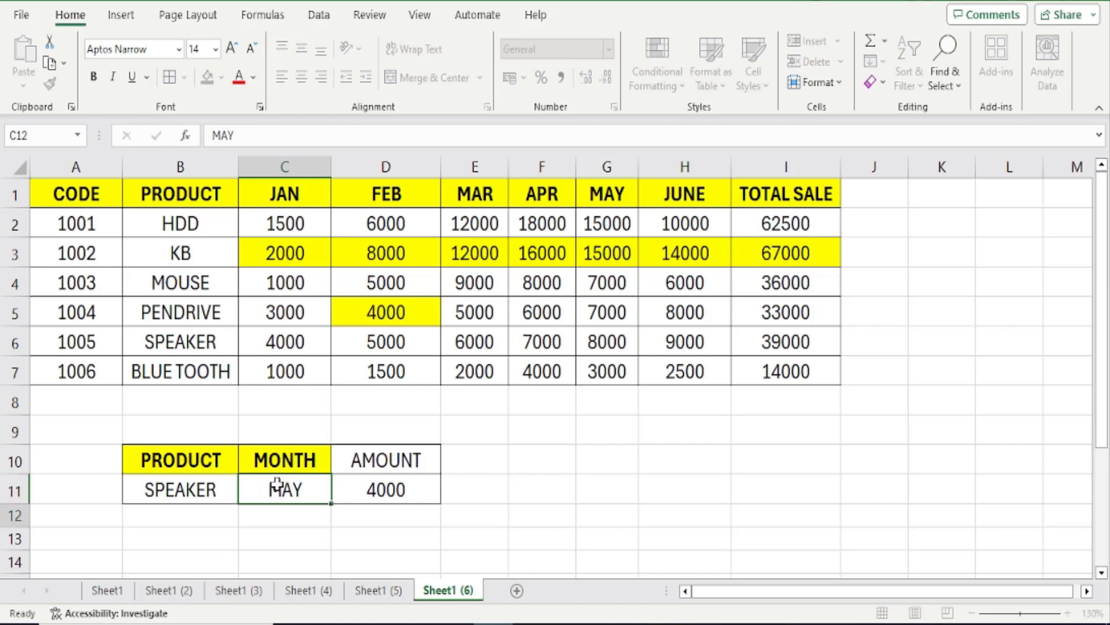
key(Return)
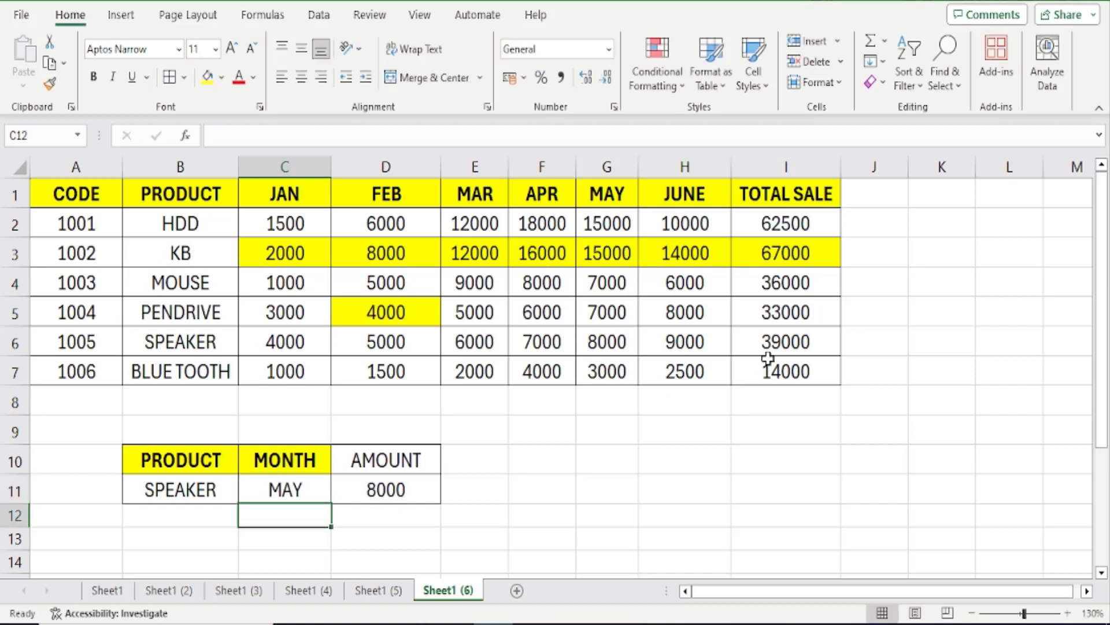
Step: Highlight PENDRIVE's JUNE value in H5 with a yellow fill and review the lookup product, month and formula in row 11
click(653, 313)
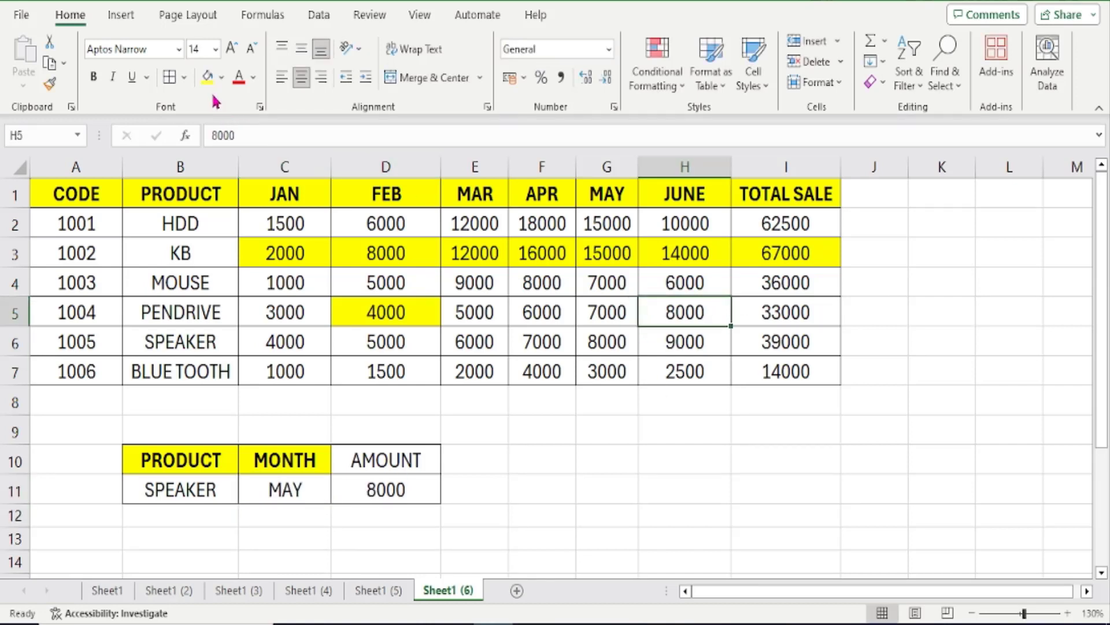
click(207, 77)
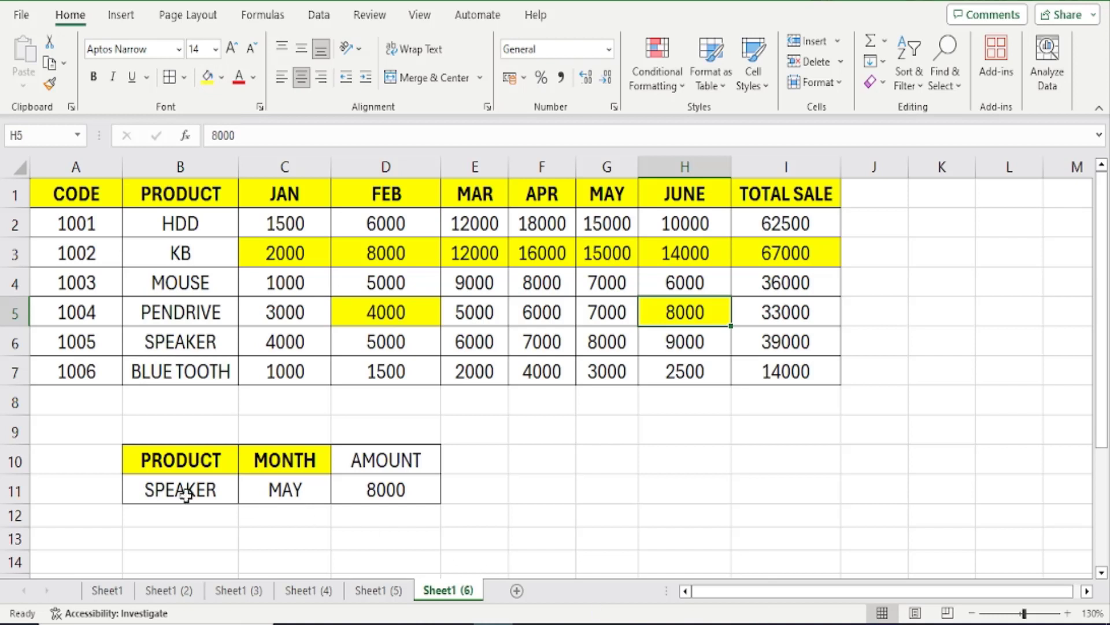
click(161, 489)
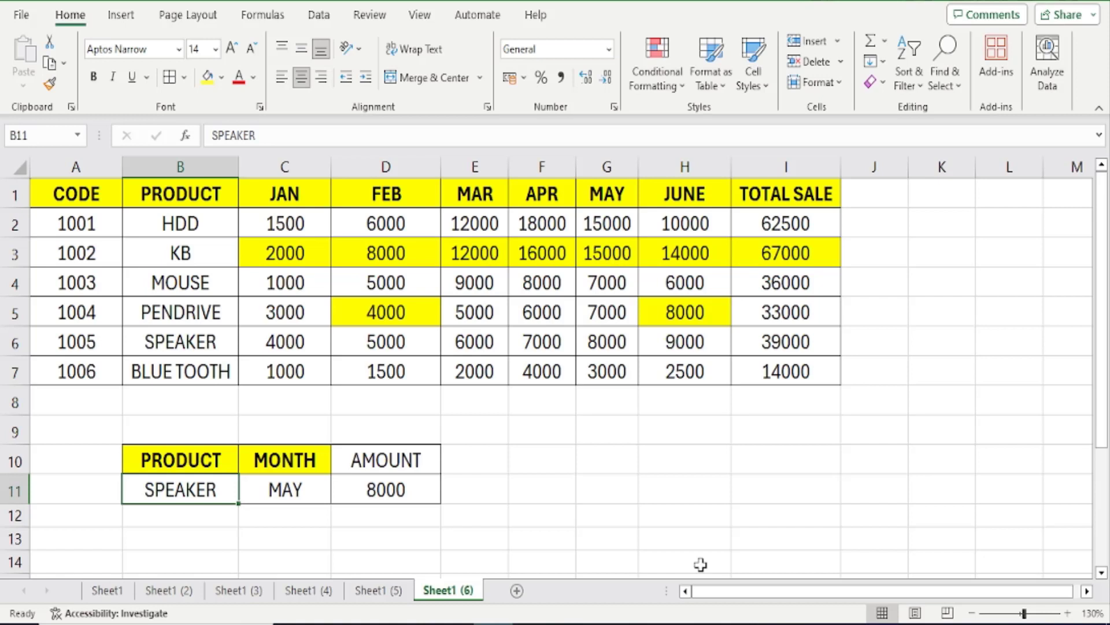
key(Right)
key(Left)
key(Right)
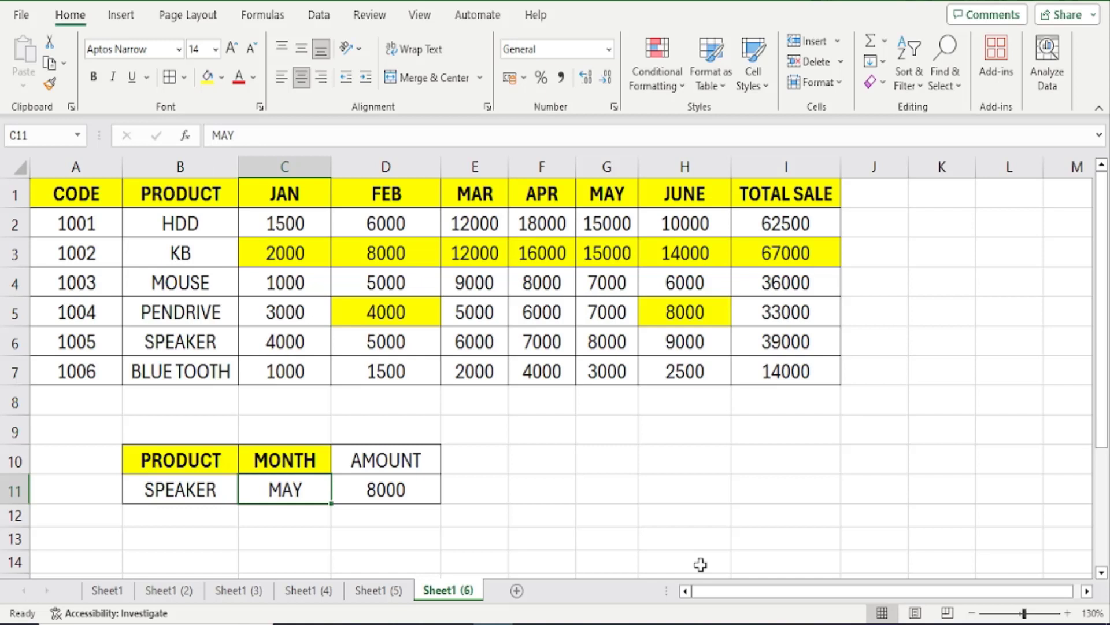
click(417, 488)
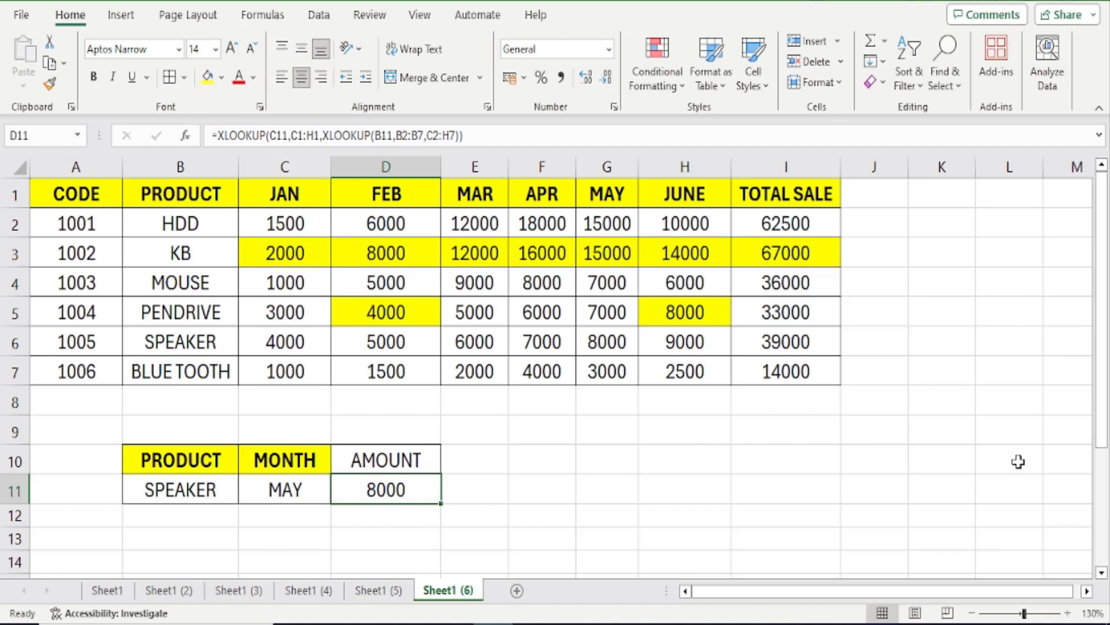
Step: Highlight the SPEAKER product in B6 and its MAY value in G6 with a yellow fill to compare with D11
click(156, 490)
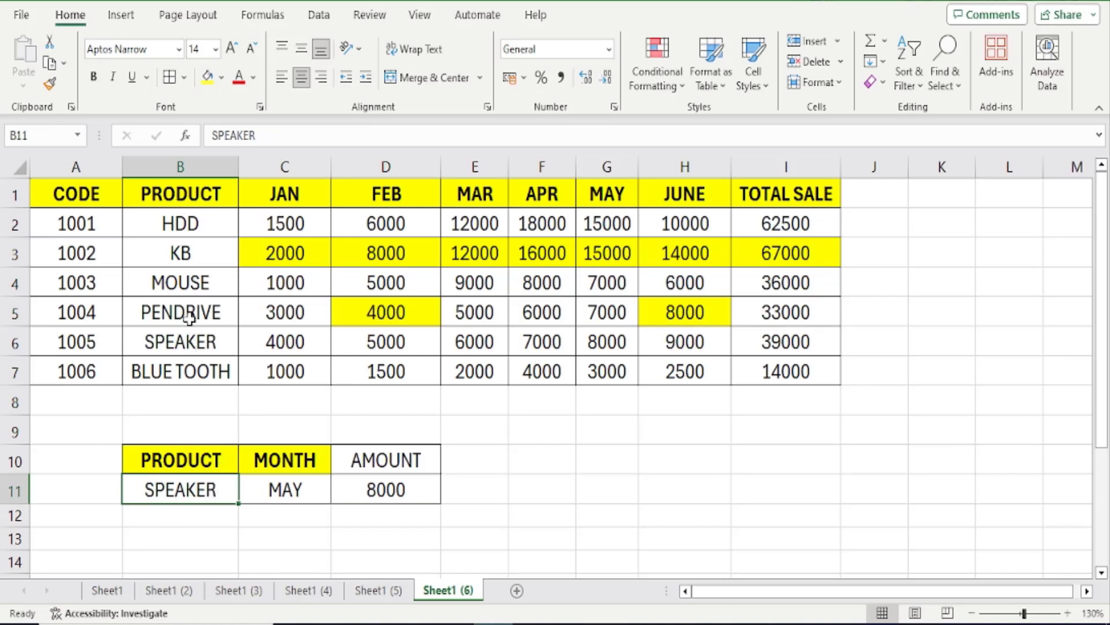
click(184, 340)
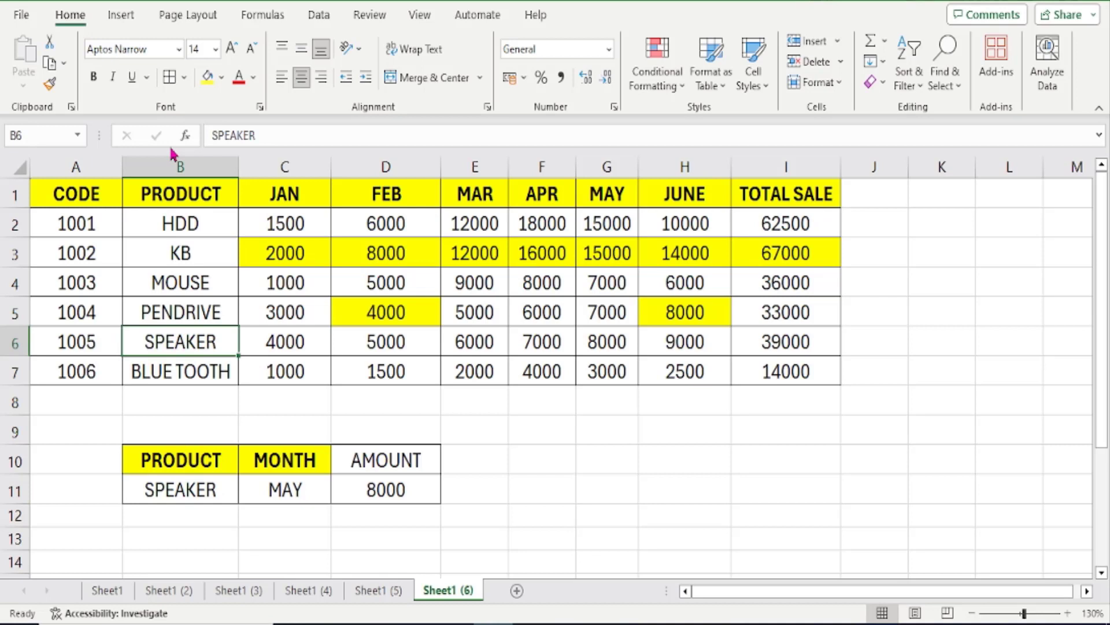
click(207, 77)
click(292, 488)
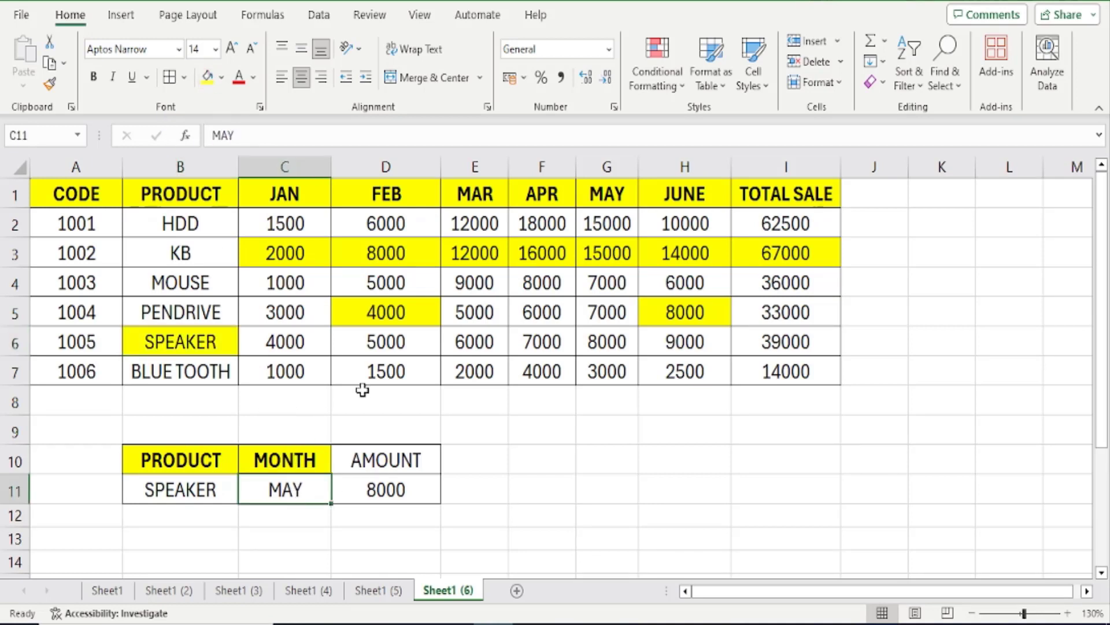
drag(186, 341, 653, 353)
click(623, 342)
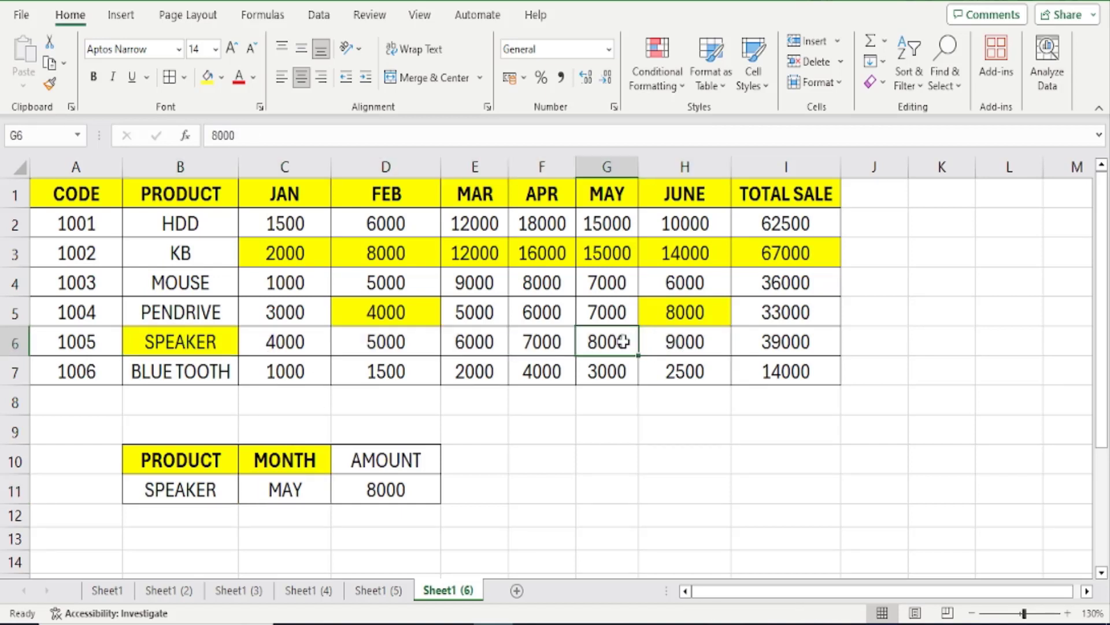
click(207, 77)
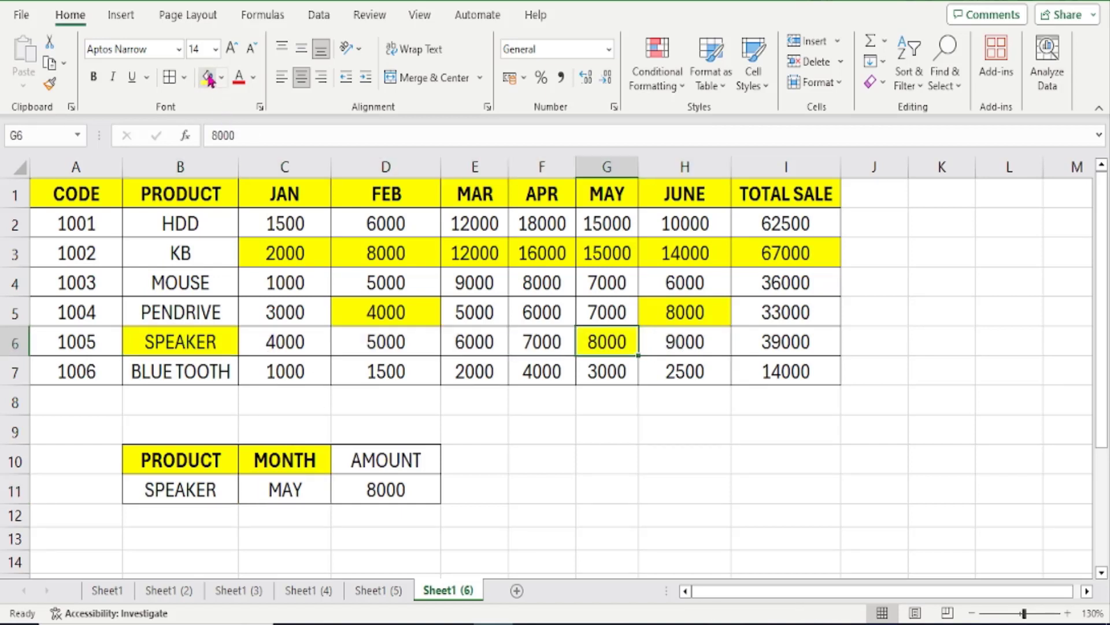
click(420, 489)
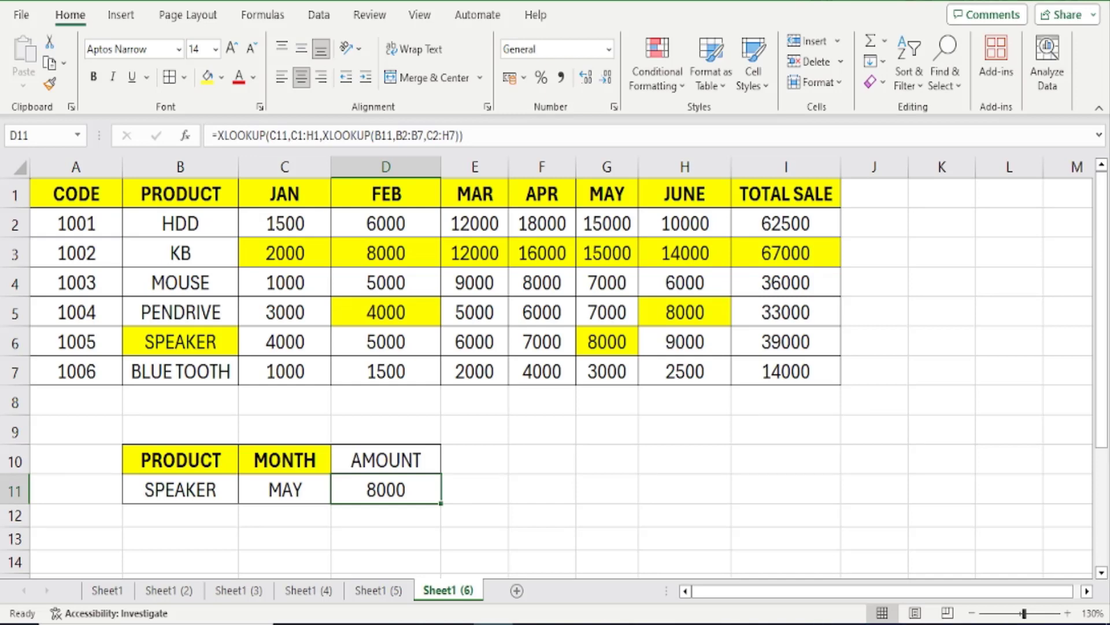
Step: Look back through the earlier lookup examples from Sheet1 (5) to Sheet1
click(379, 590)
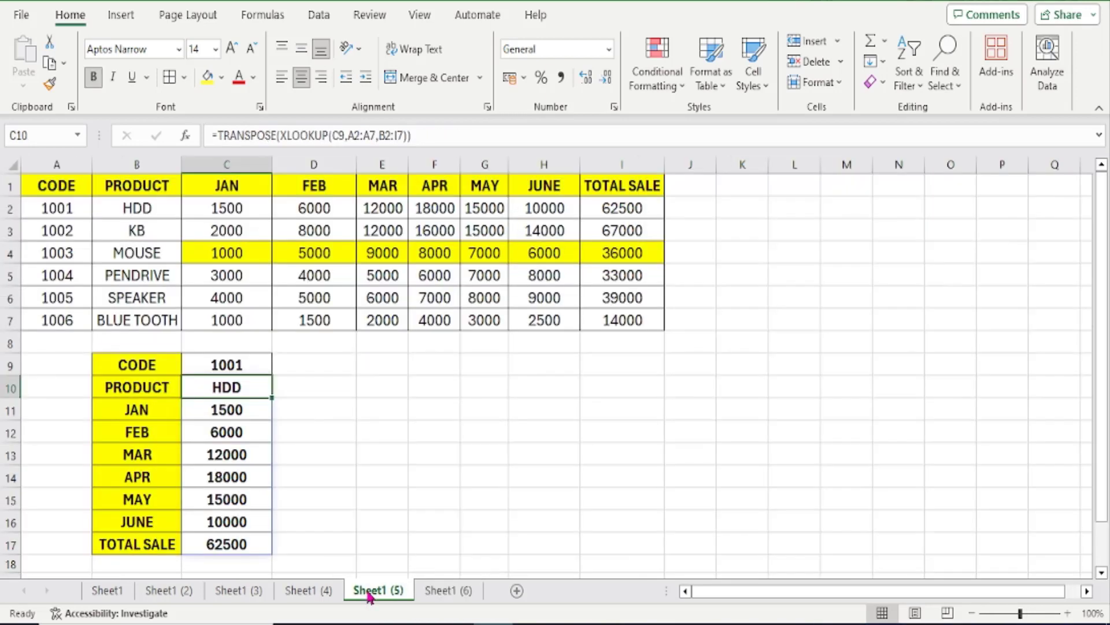
click(303, 590)
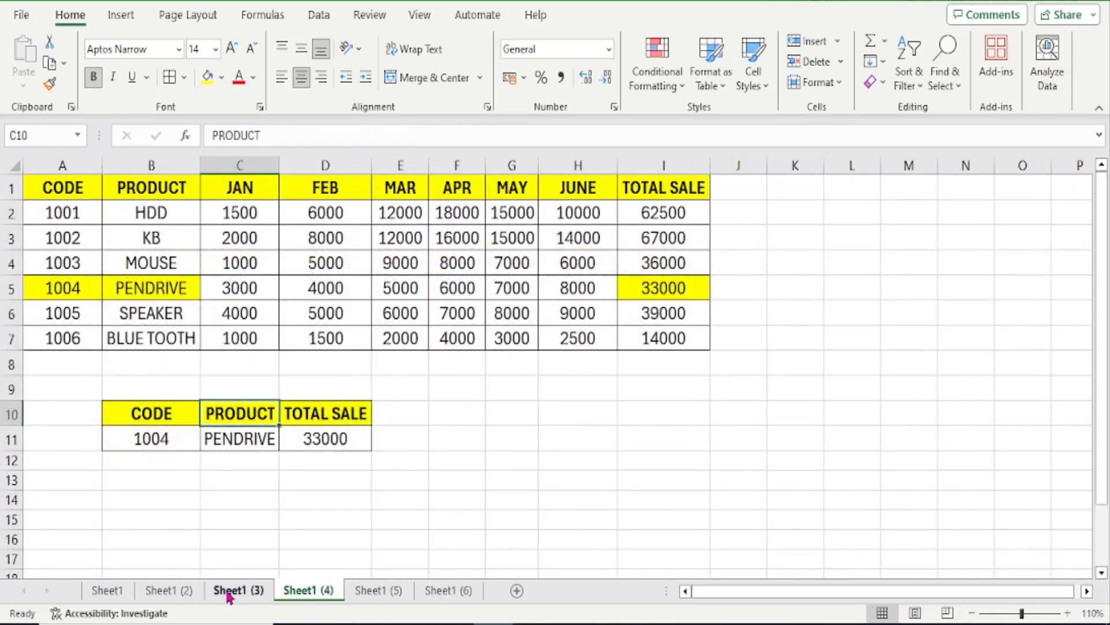
click(225, 590)
click(165, 591)
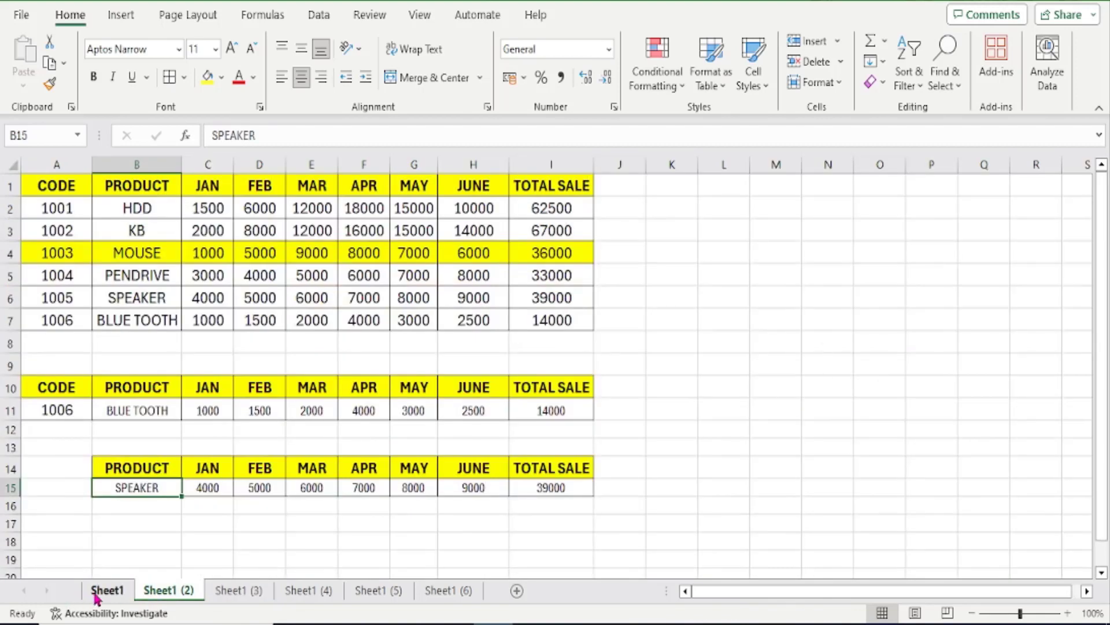
click(103, 590)
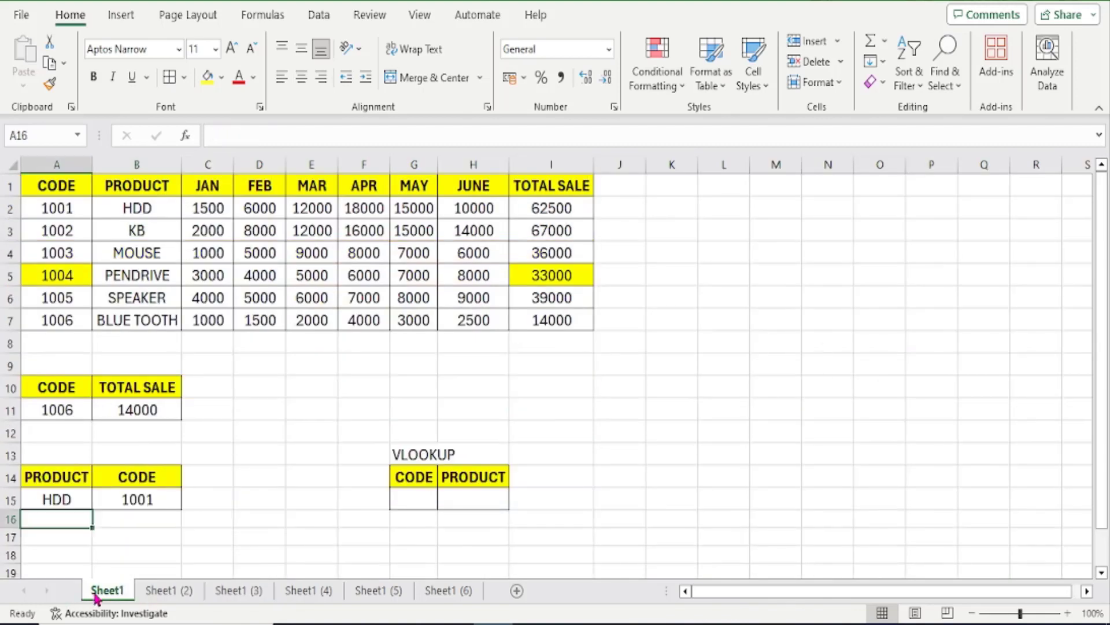
Step: Review the lookup examples in order from Sheet1 (2) through Sheet1 (6)
click(159, 596)
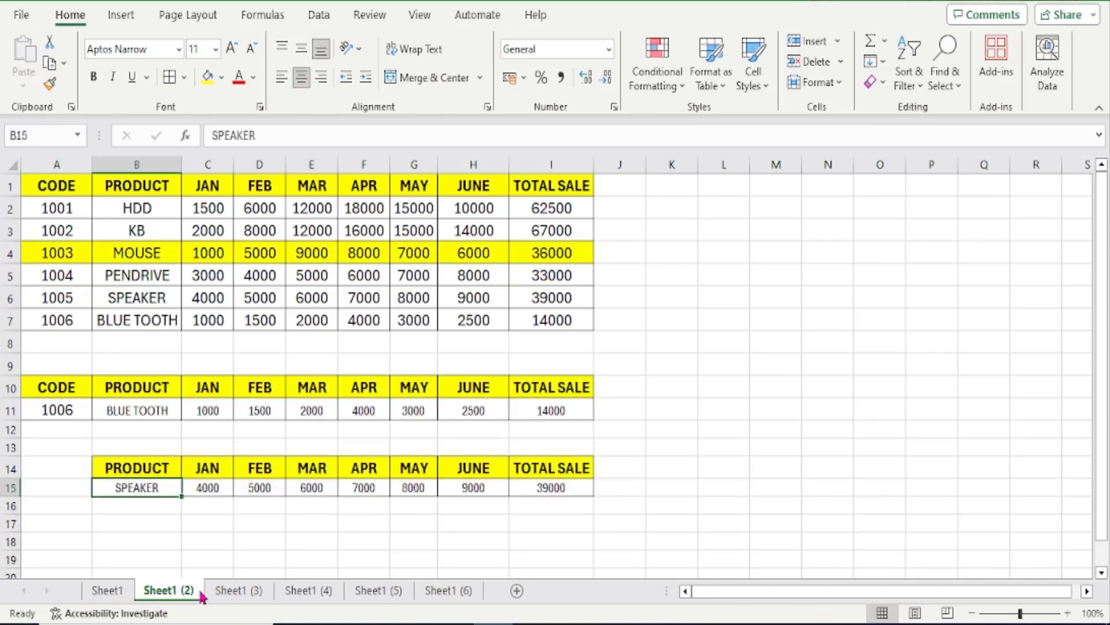
click(245, 596)
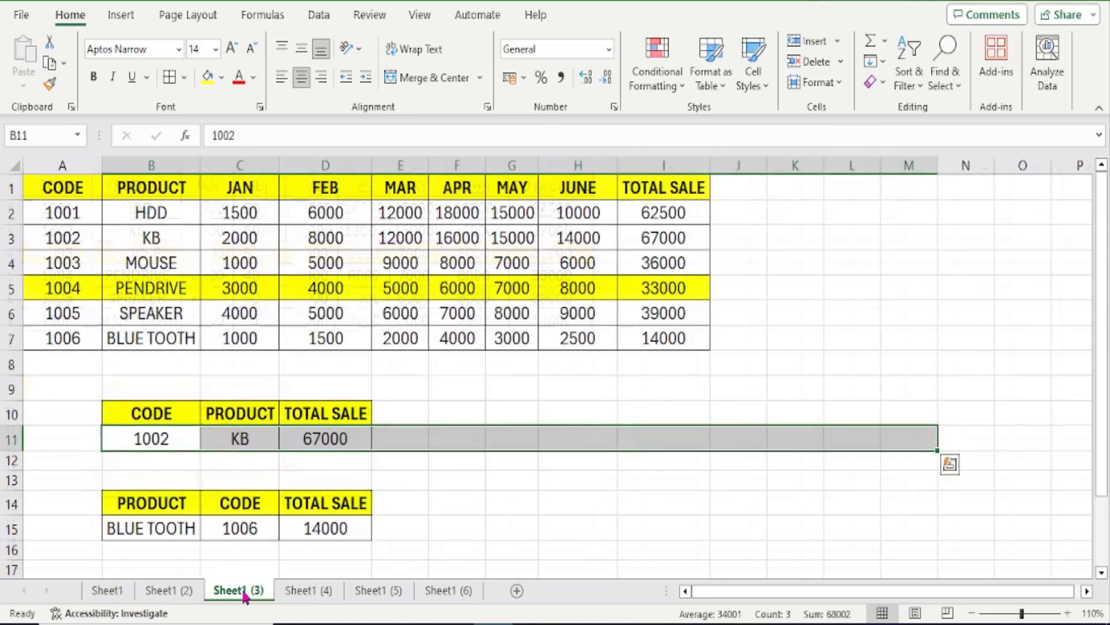
click(302, 592)
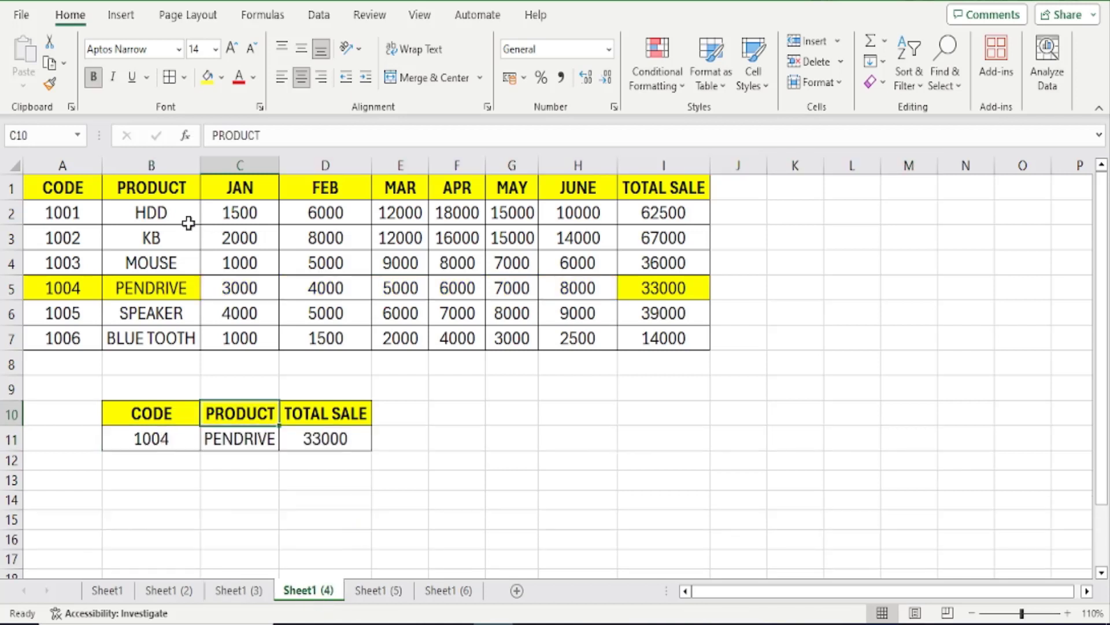
click(376, 596)
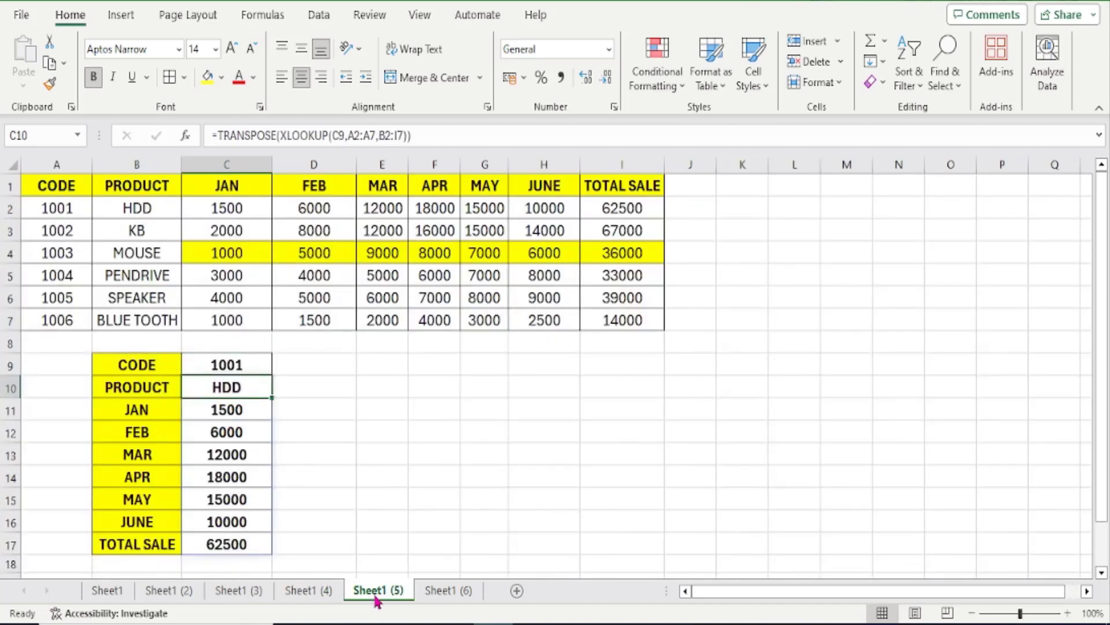
click(448, 594)
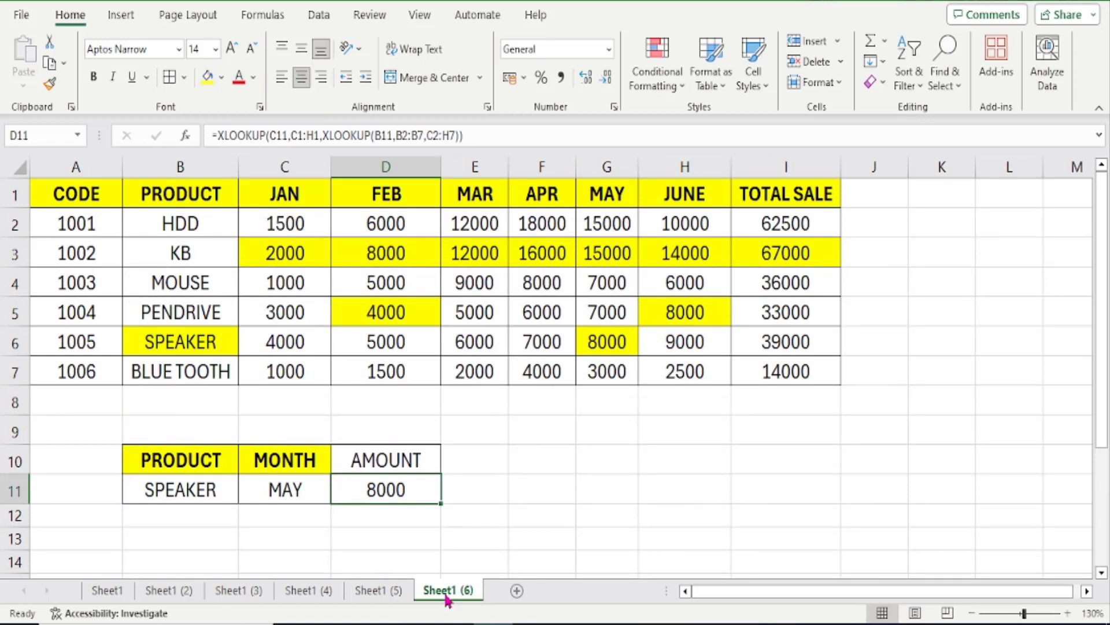
Step: Revisit the example sheets from Sheet1 (5) back to Sheet1 and return to the two-way lookup on Sheet1 (6)
click(369, 591)
click(307, 576)
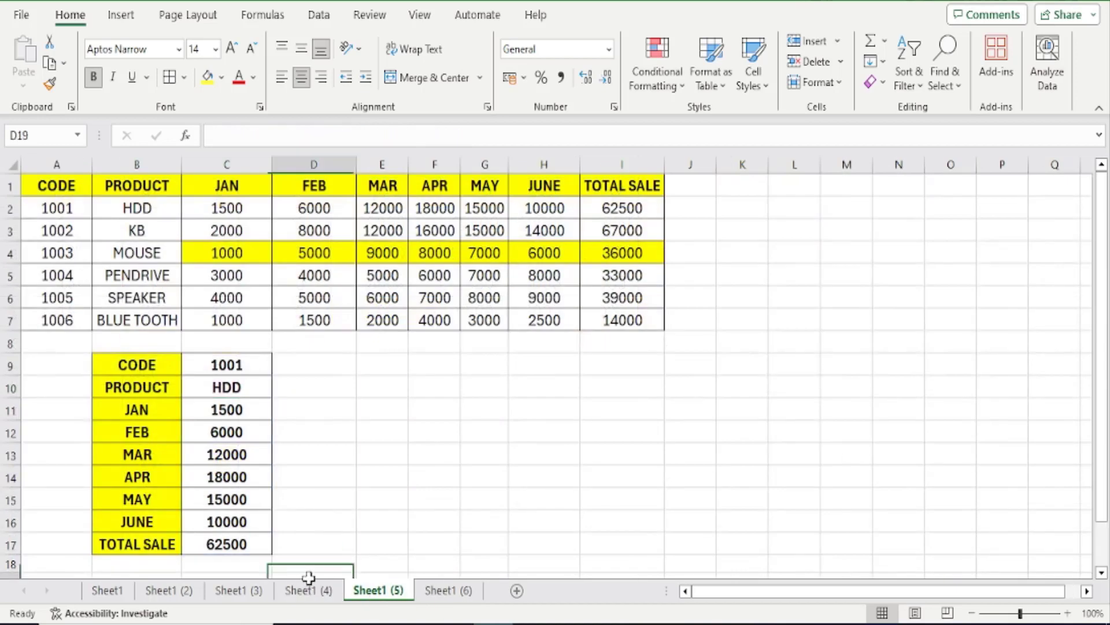
click(309, 591)
click(237, 591)
click(169, 591)
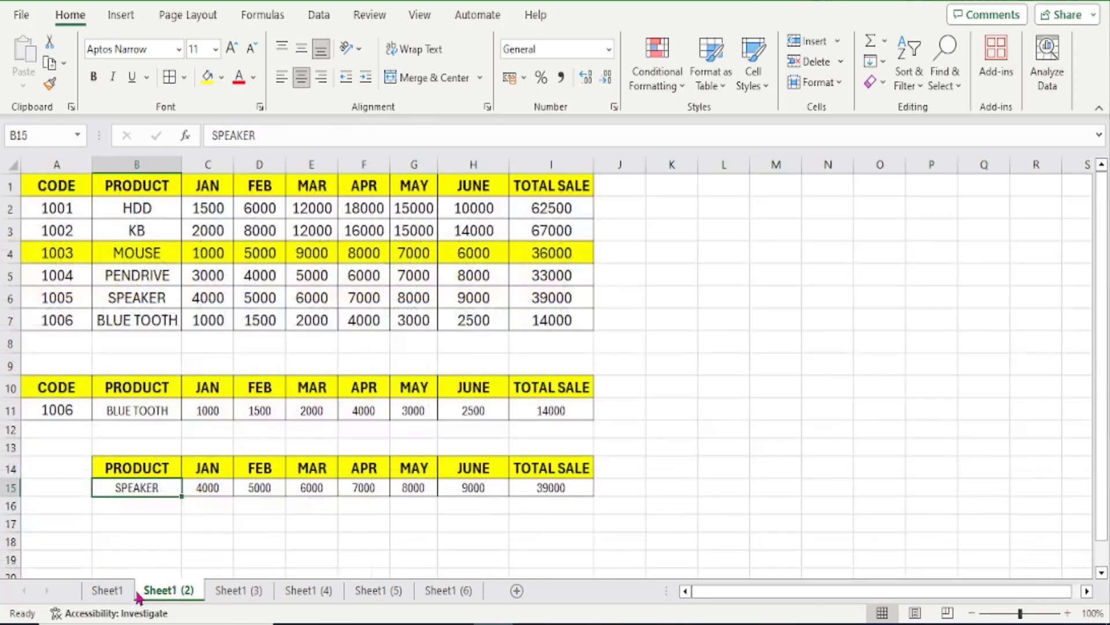
click(116, 596)
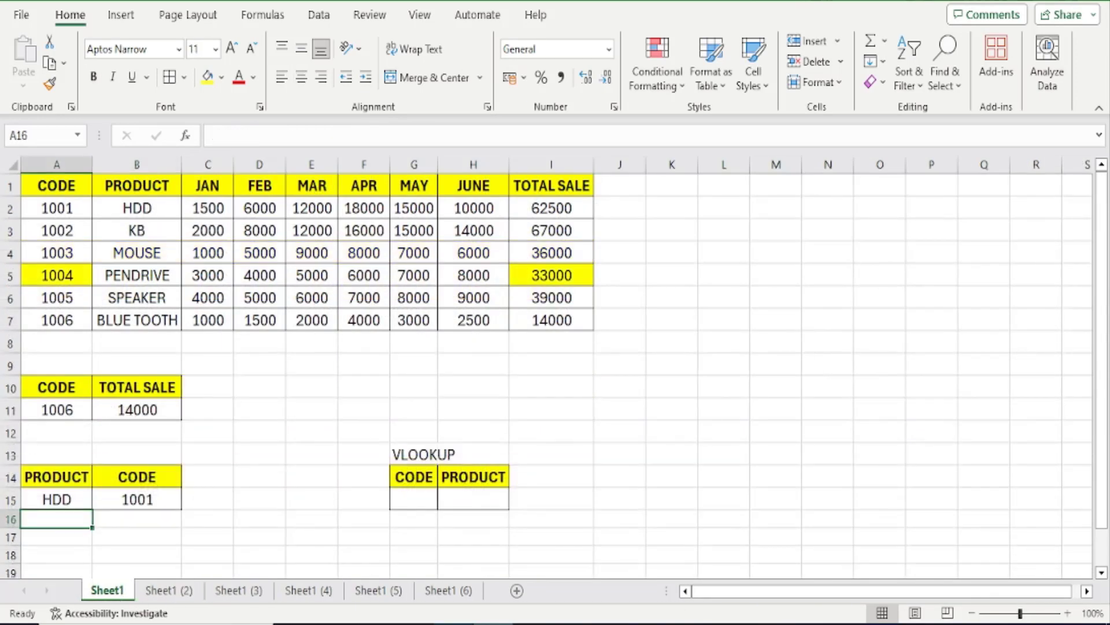
click(328, 591)
click(368, 590)
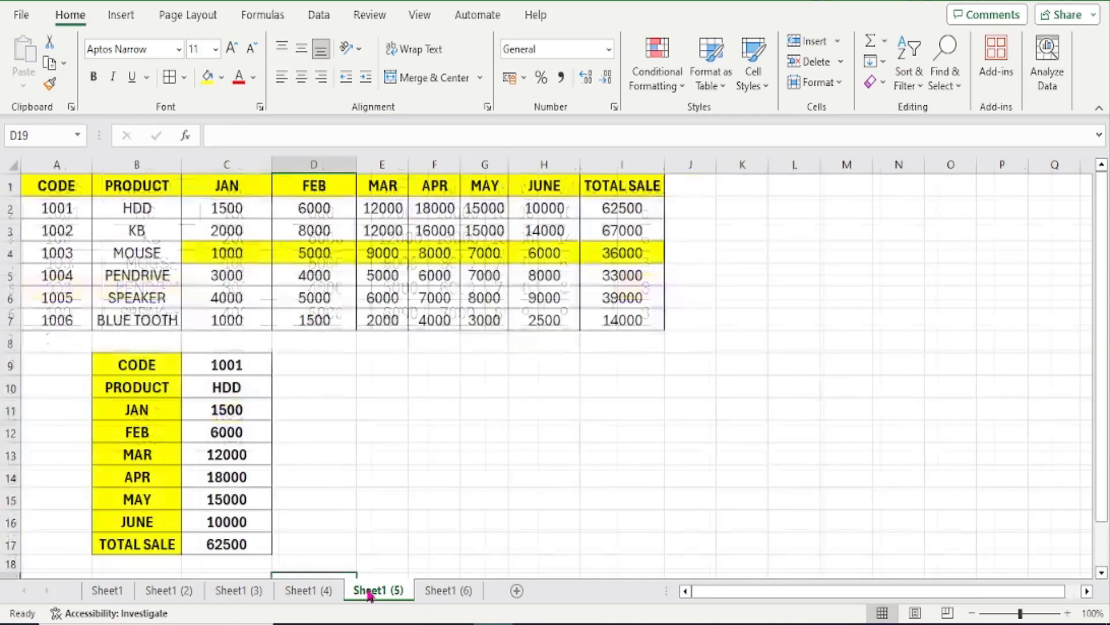
click(440, 592)
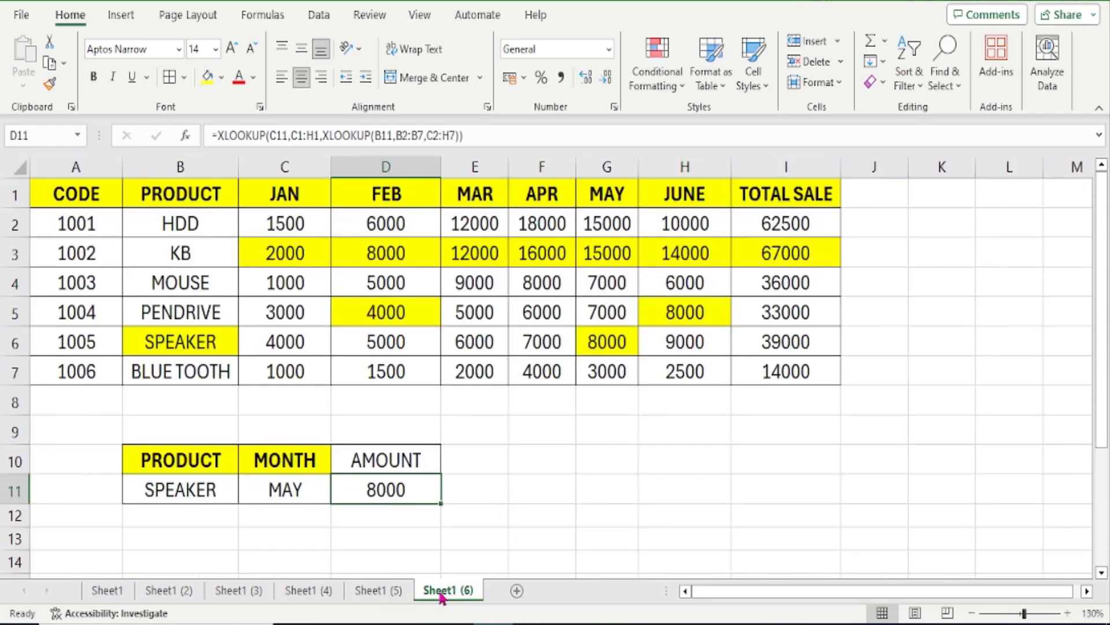